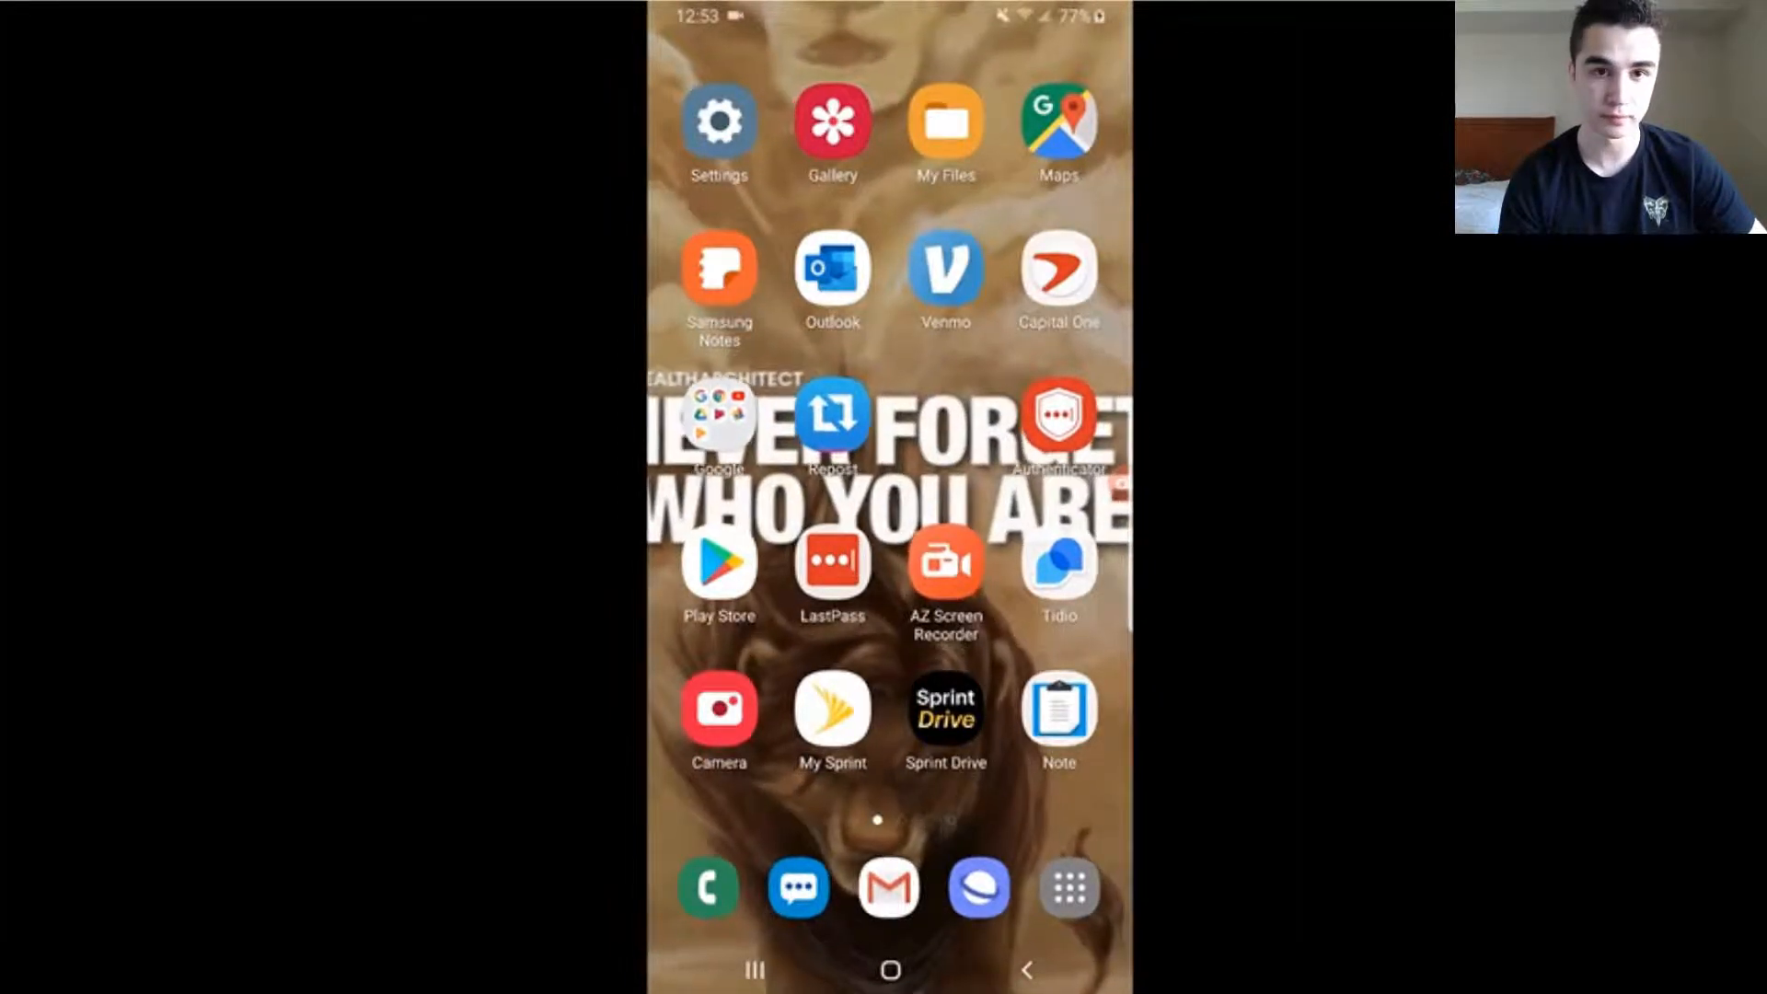
Find the AZ Screen Recorder - No Root page in the Play Store by searching for "az", and return to the home screen
left_click(719, 563)
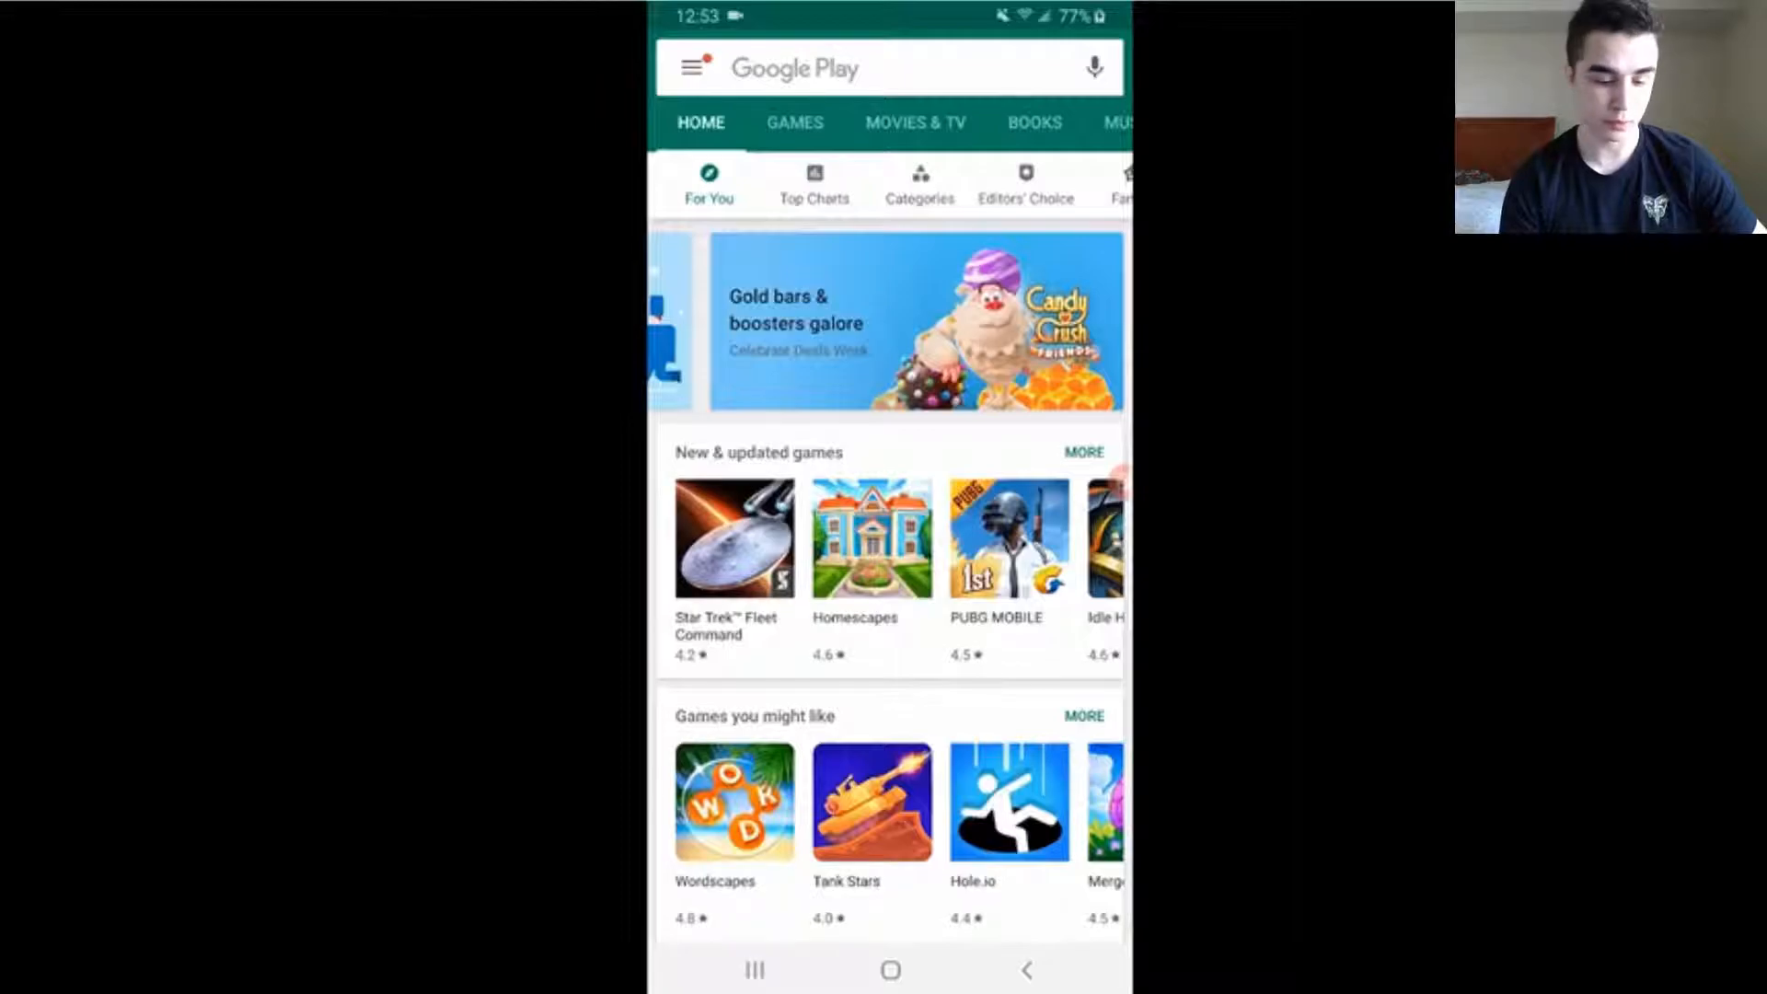
left_click(865, 69)
type("az")
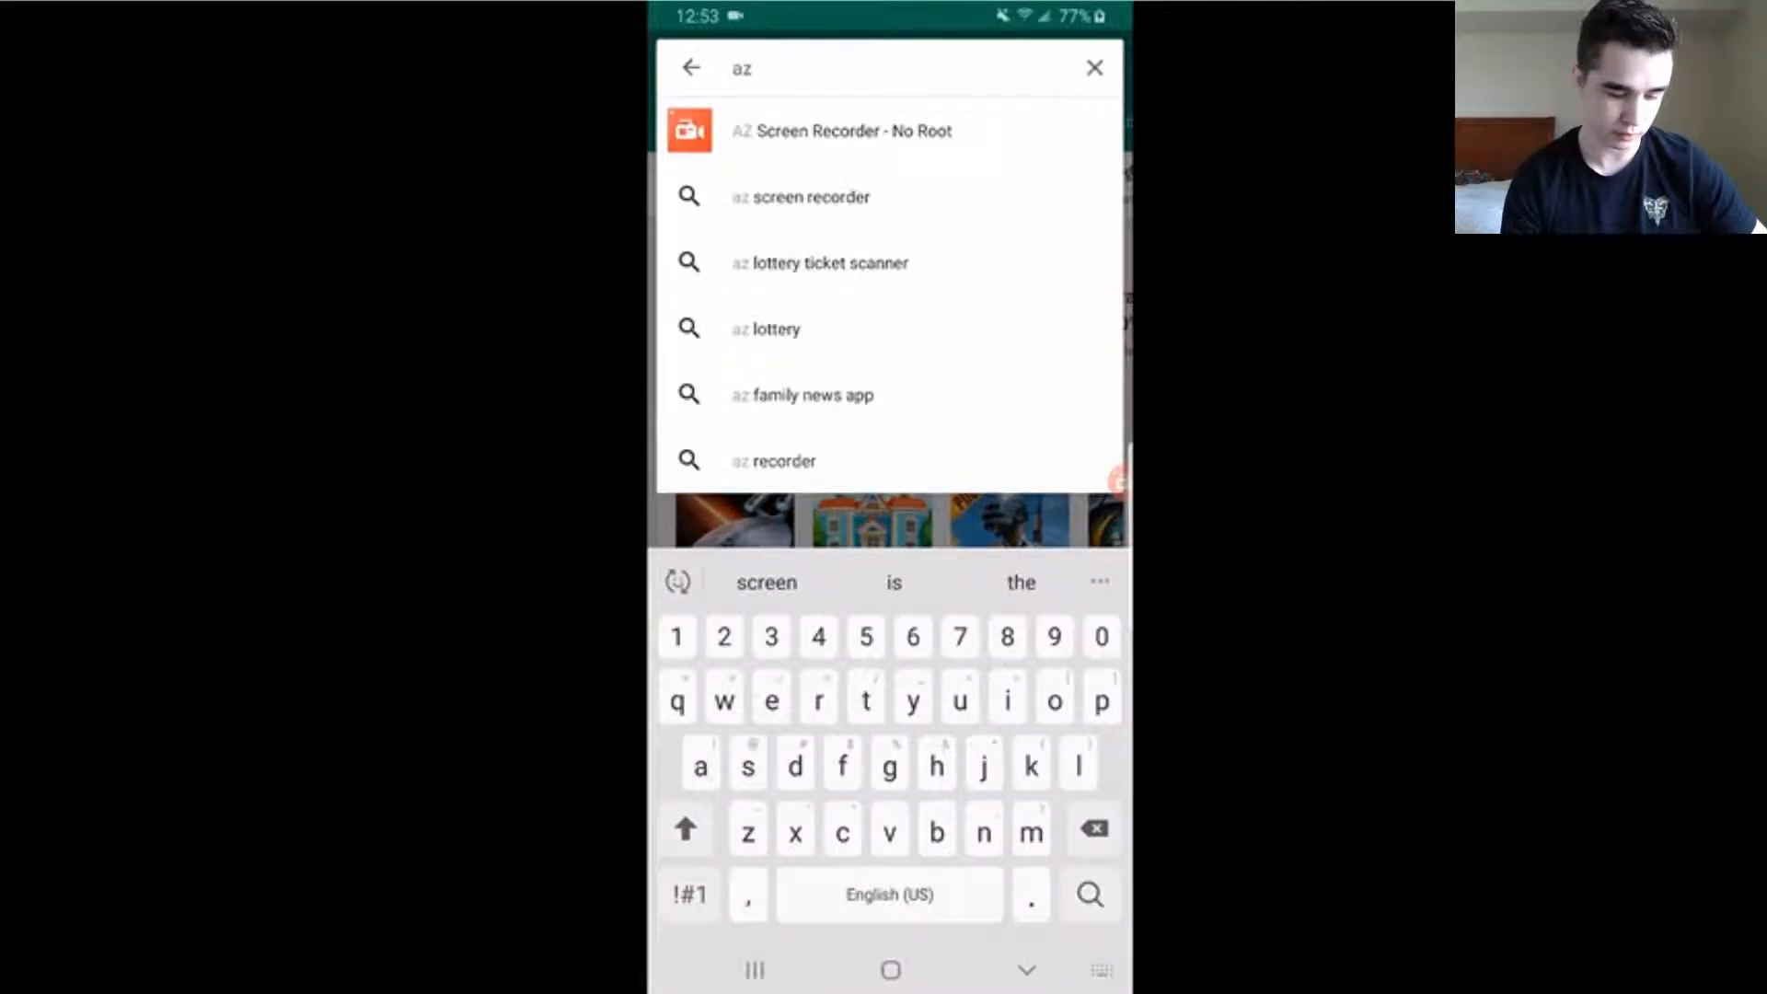
left_click(842, 130)
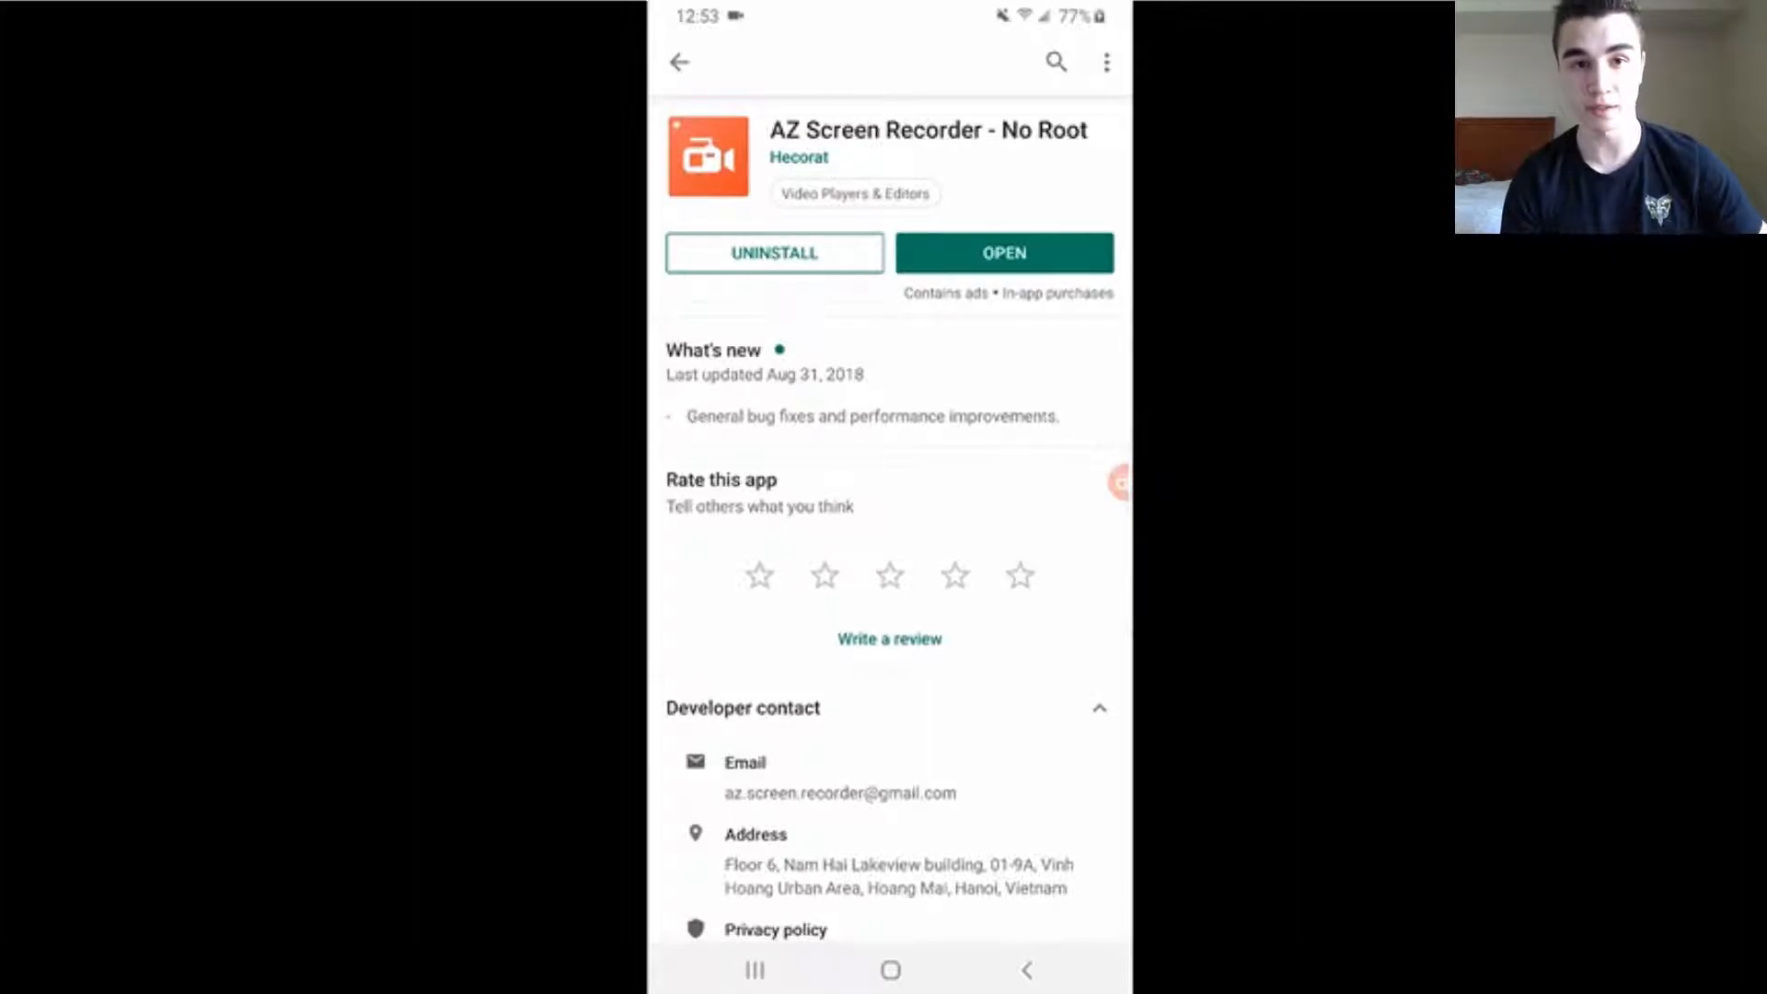
left_click(890, 970)
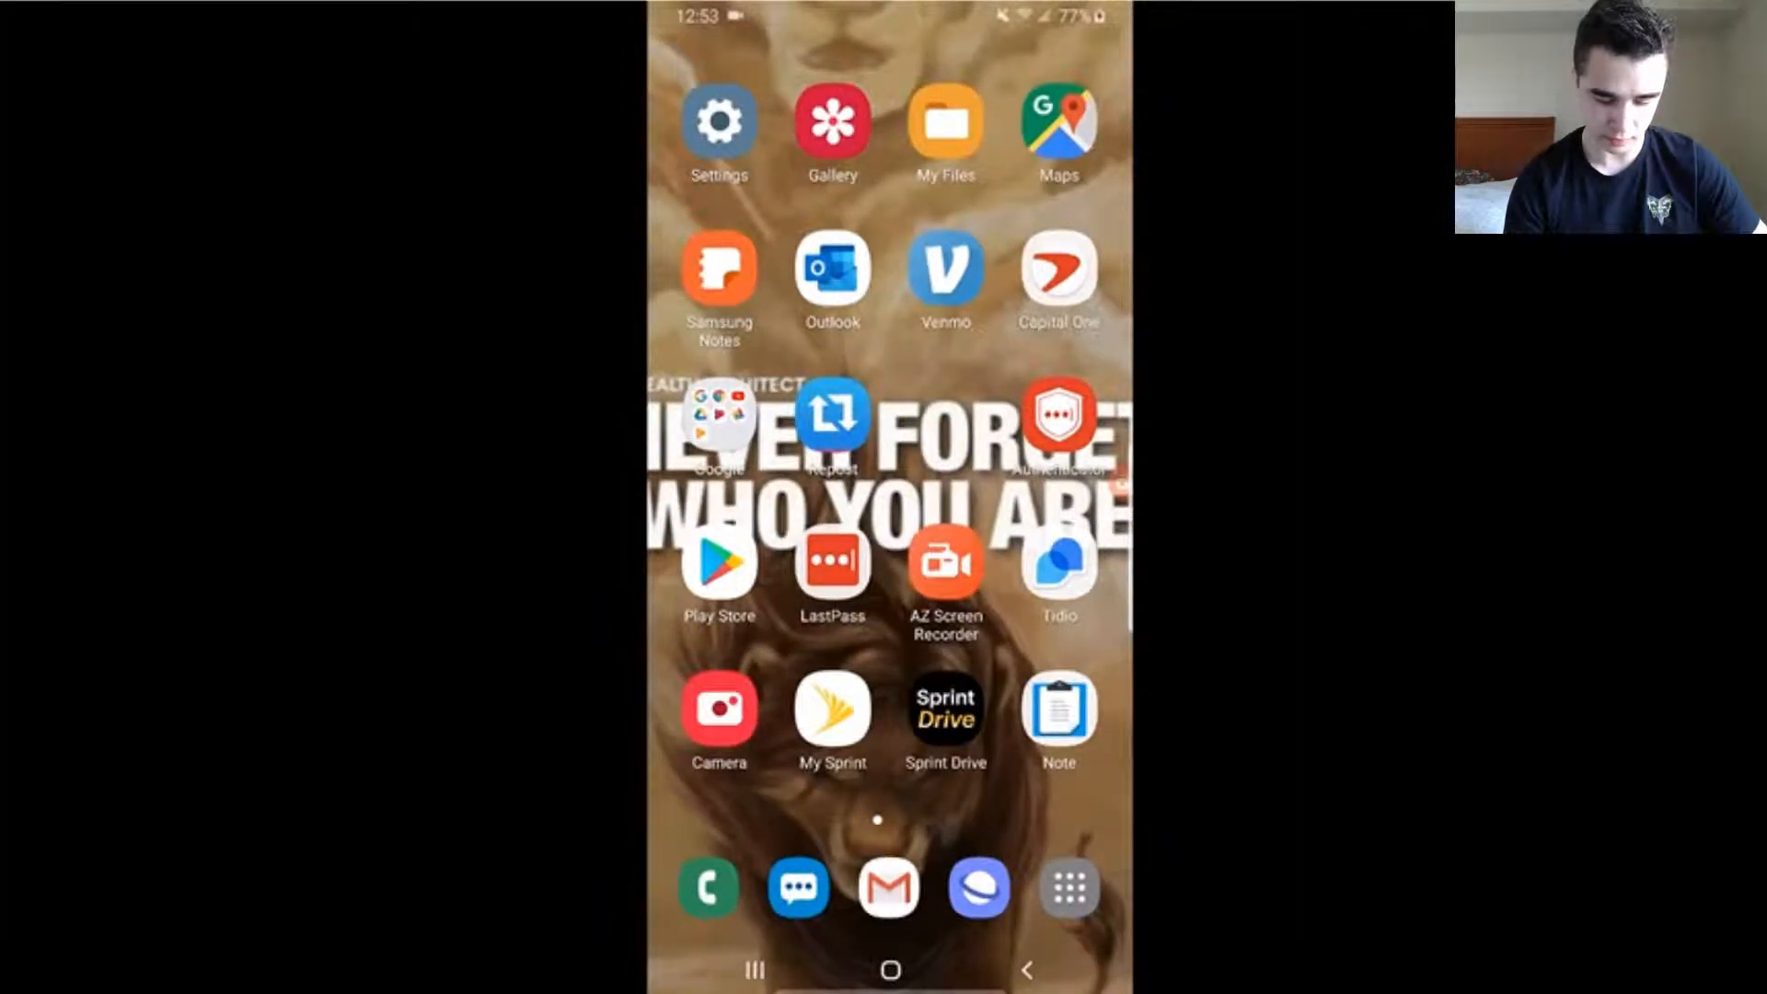
Open the AZ Screen Recorder settings from its floating bubble and review the control, video, audio, overlay and timer options
left_click_drag(1118, 484, 681, 385)
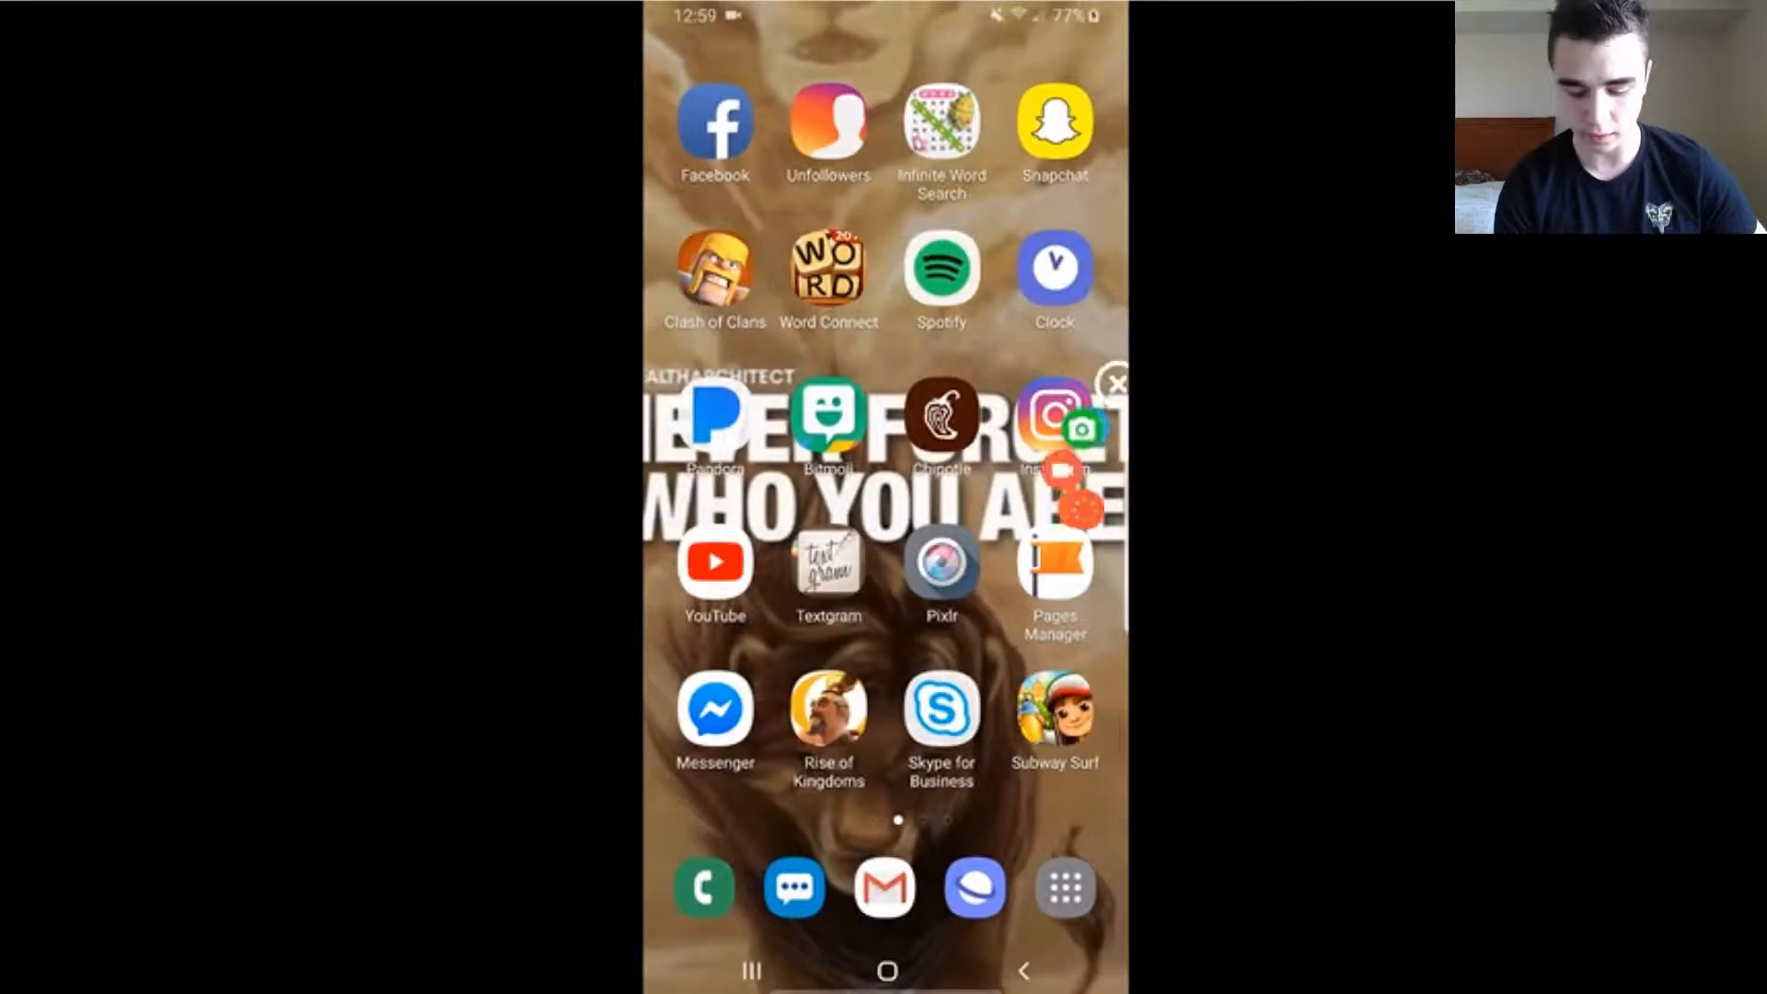
left_click(1113, 382)
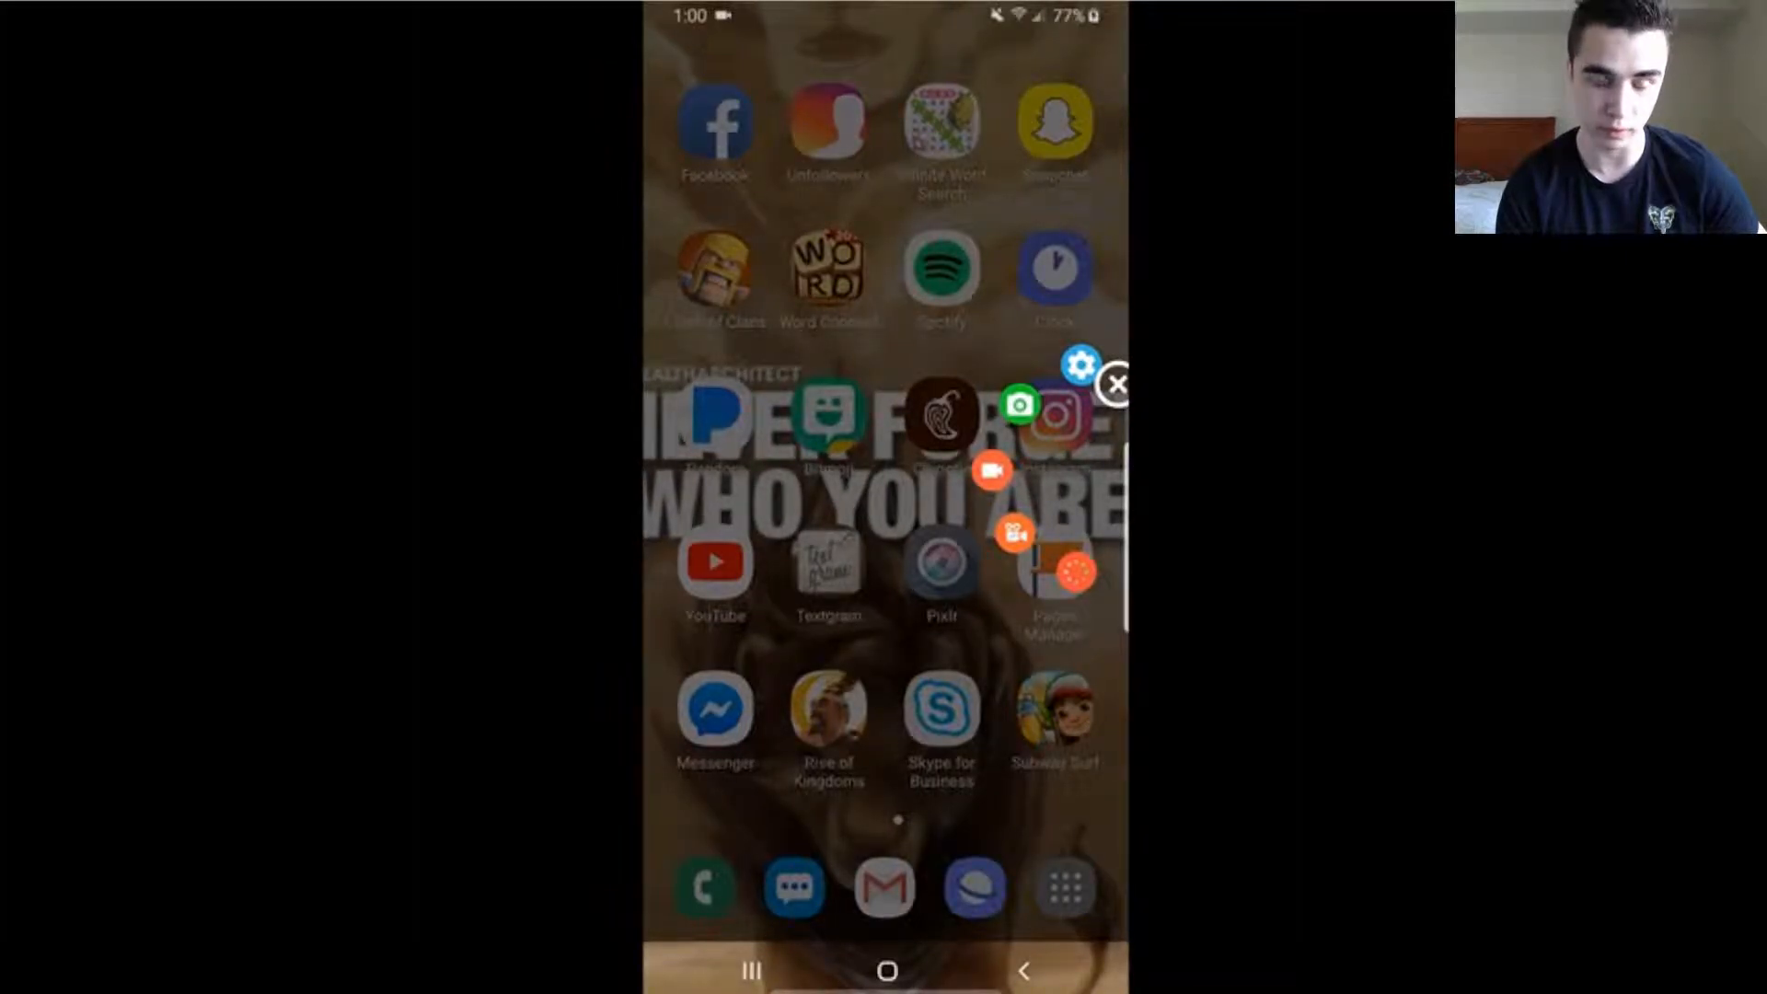
left_click(1082, 365)
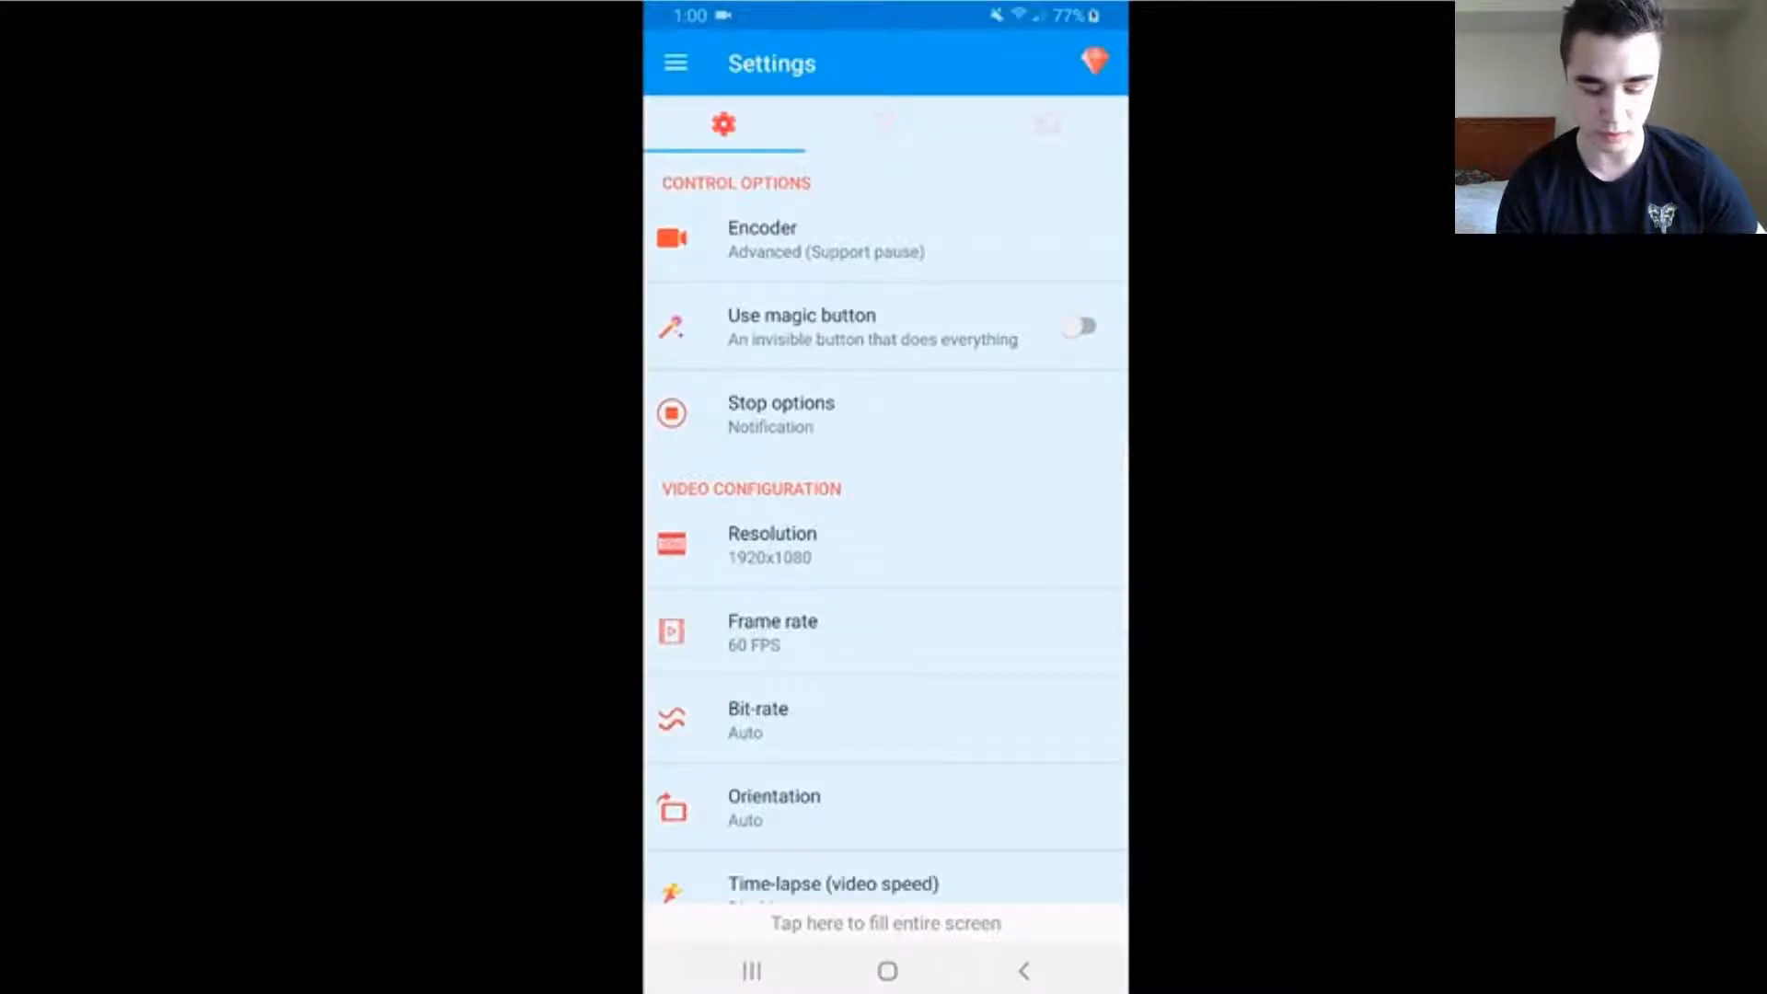
scroll(885, 531, "down", 10)
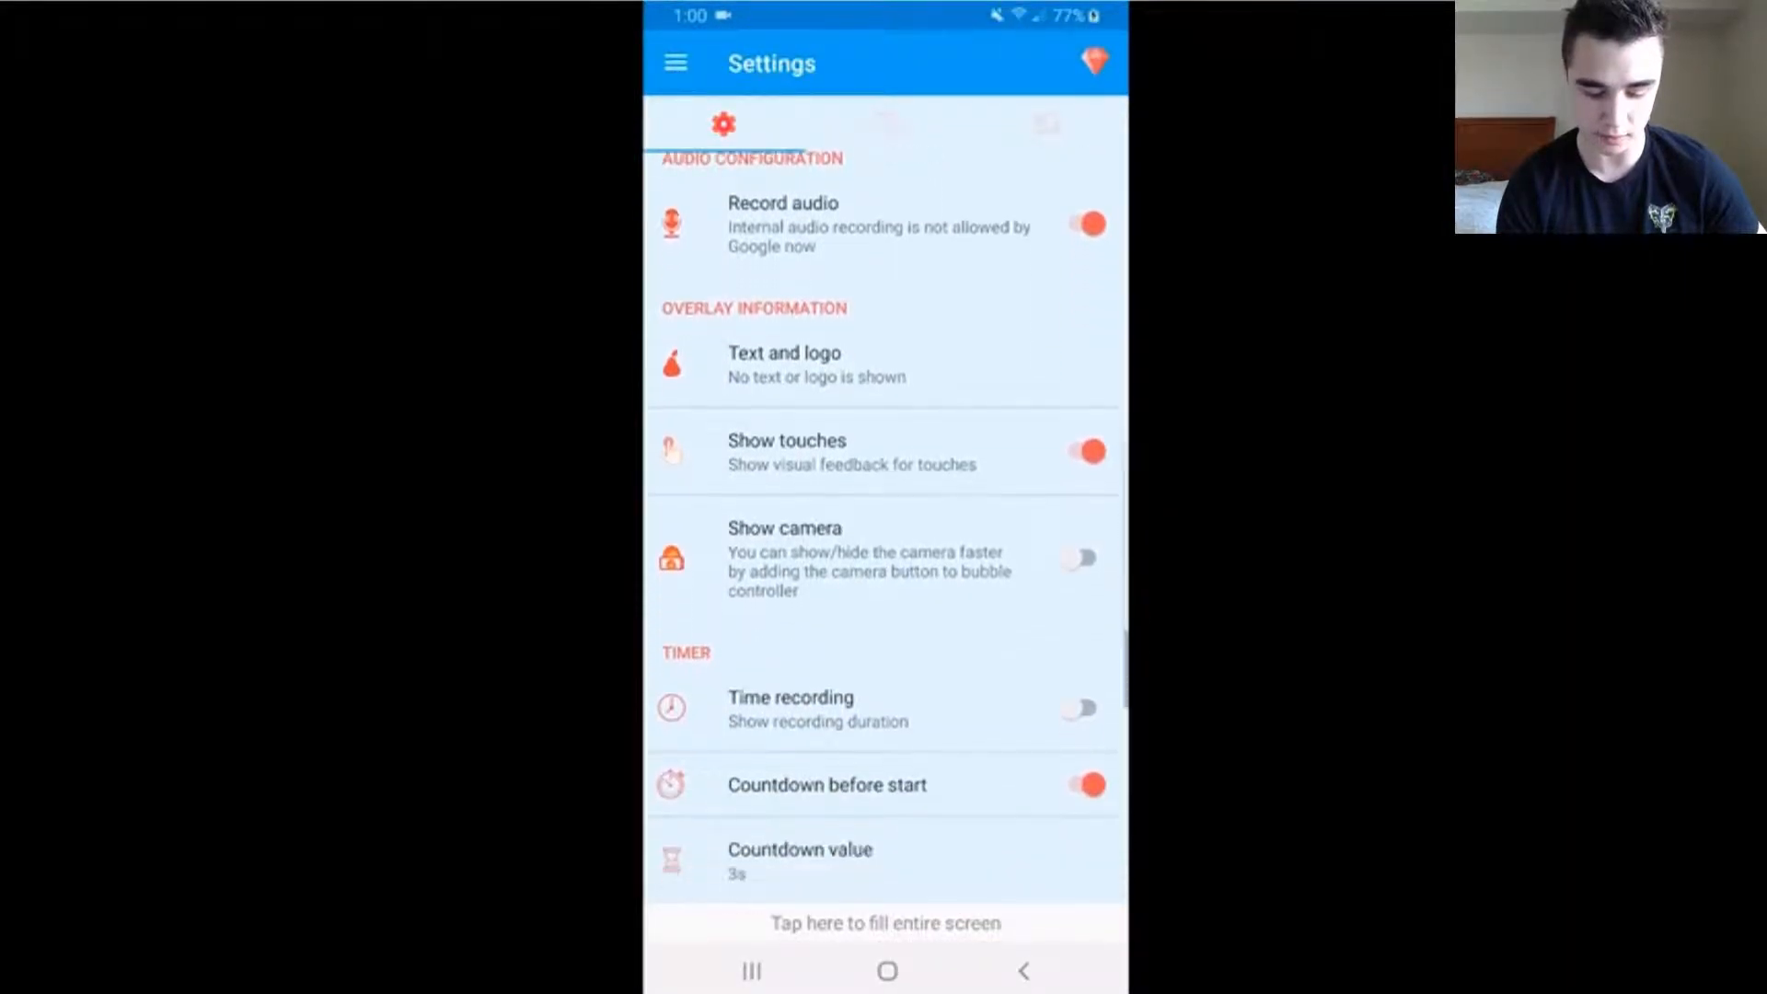
scroll(885, 531, "down", 1)
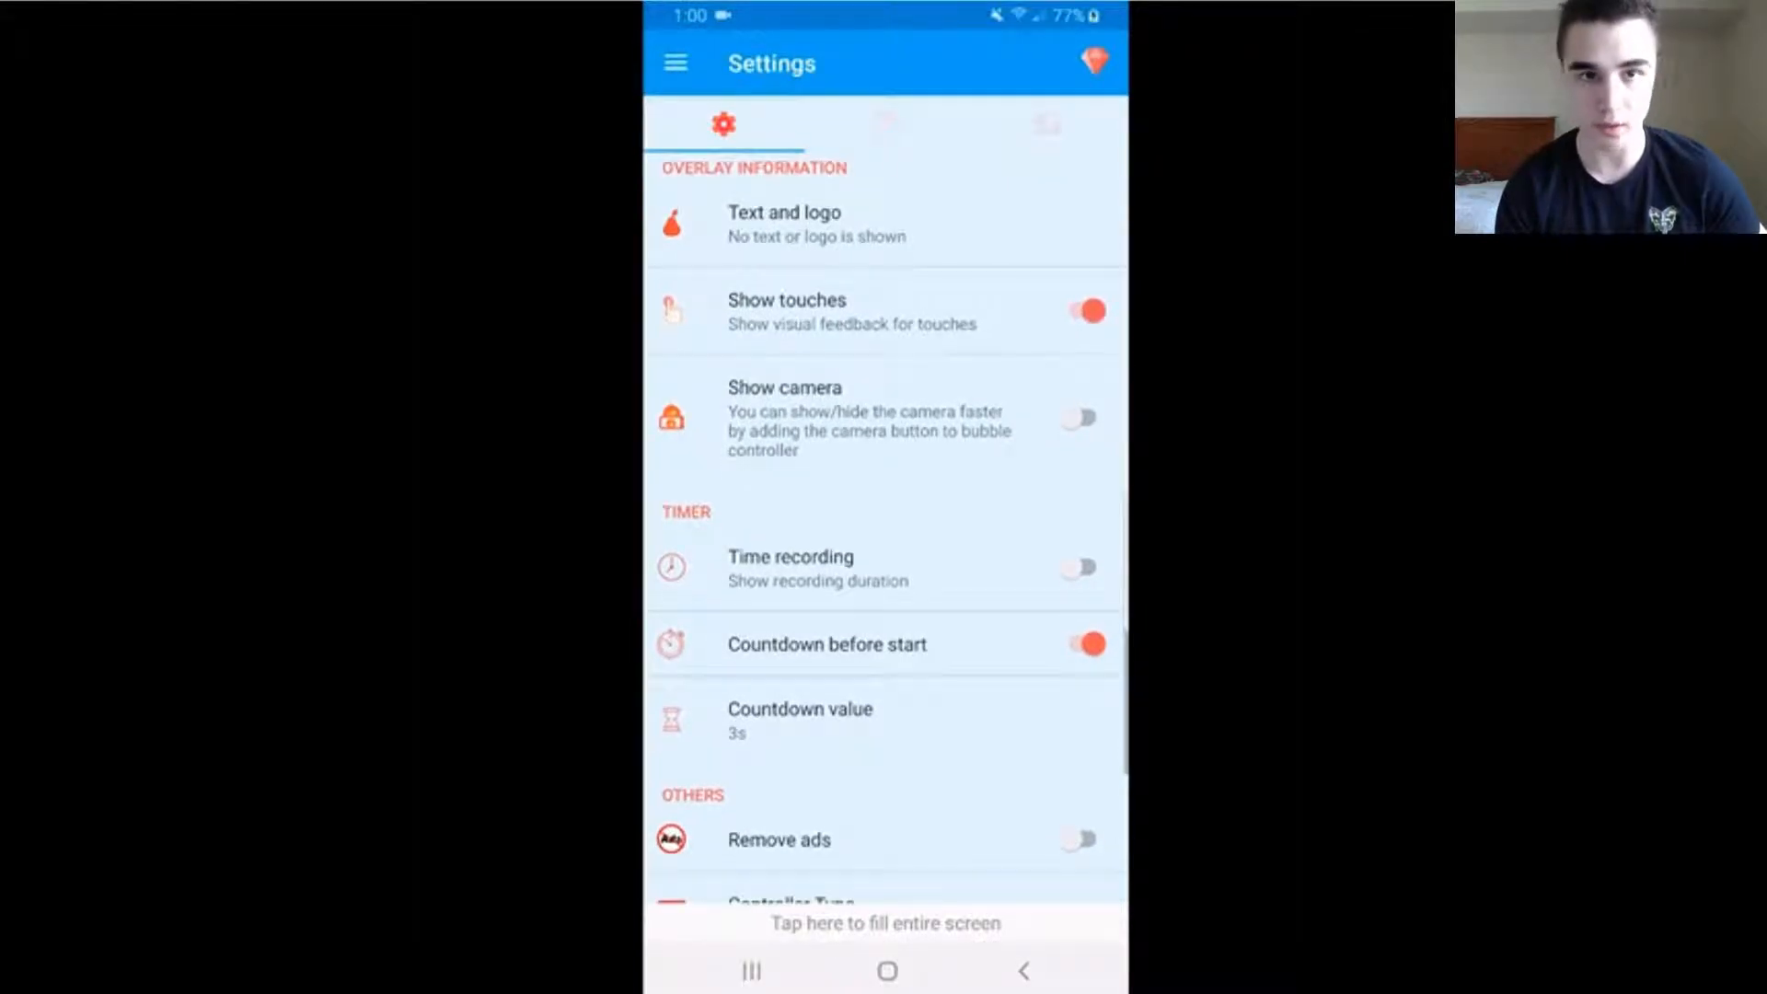
scroll(886, 531, "up", 10)
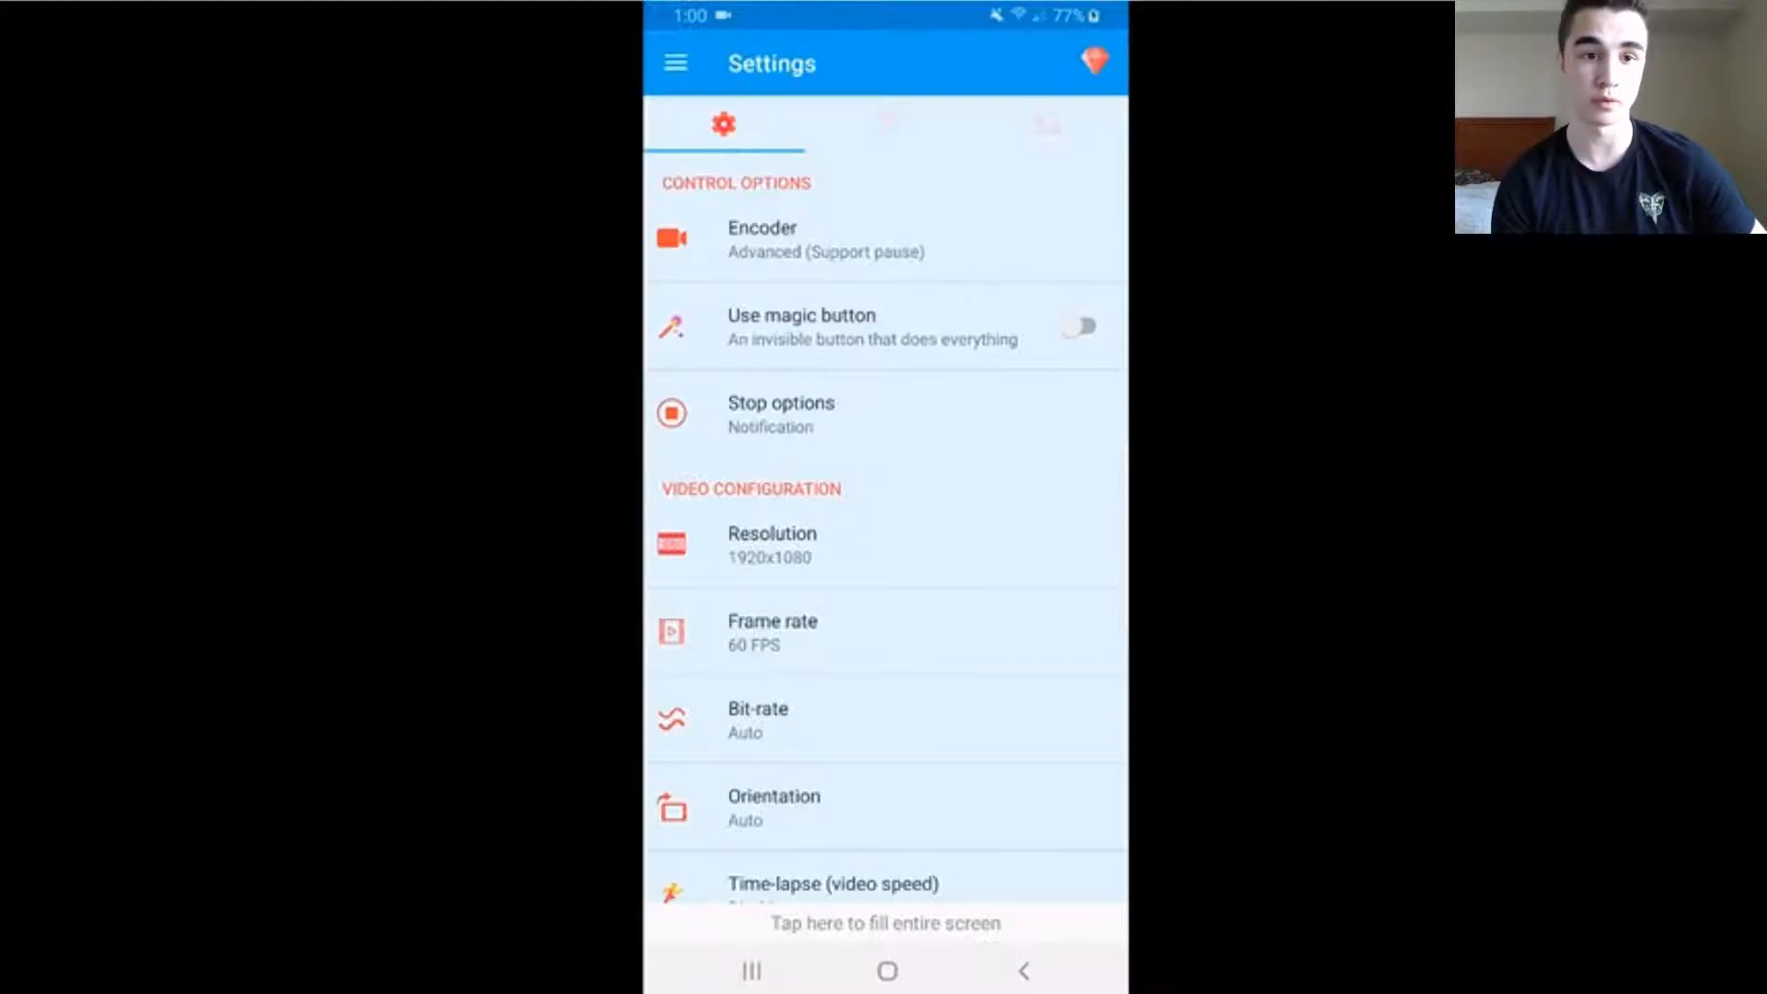
left_click(886, 125)
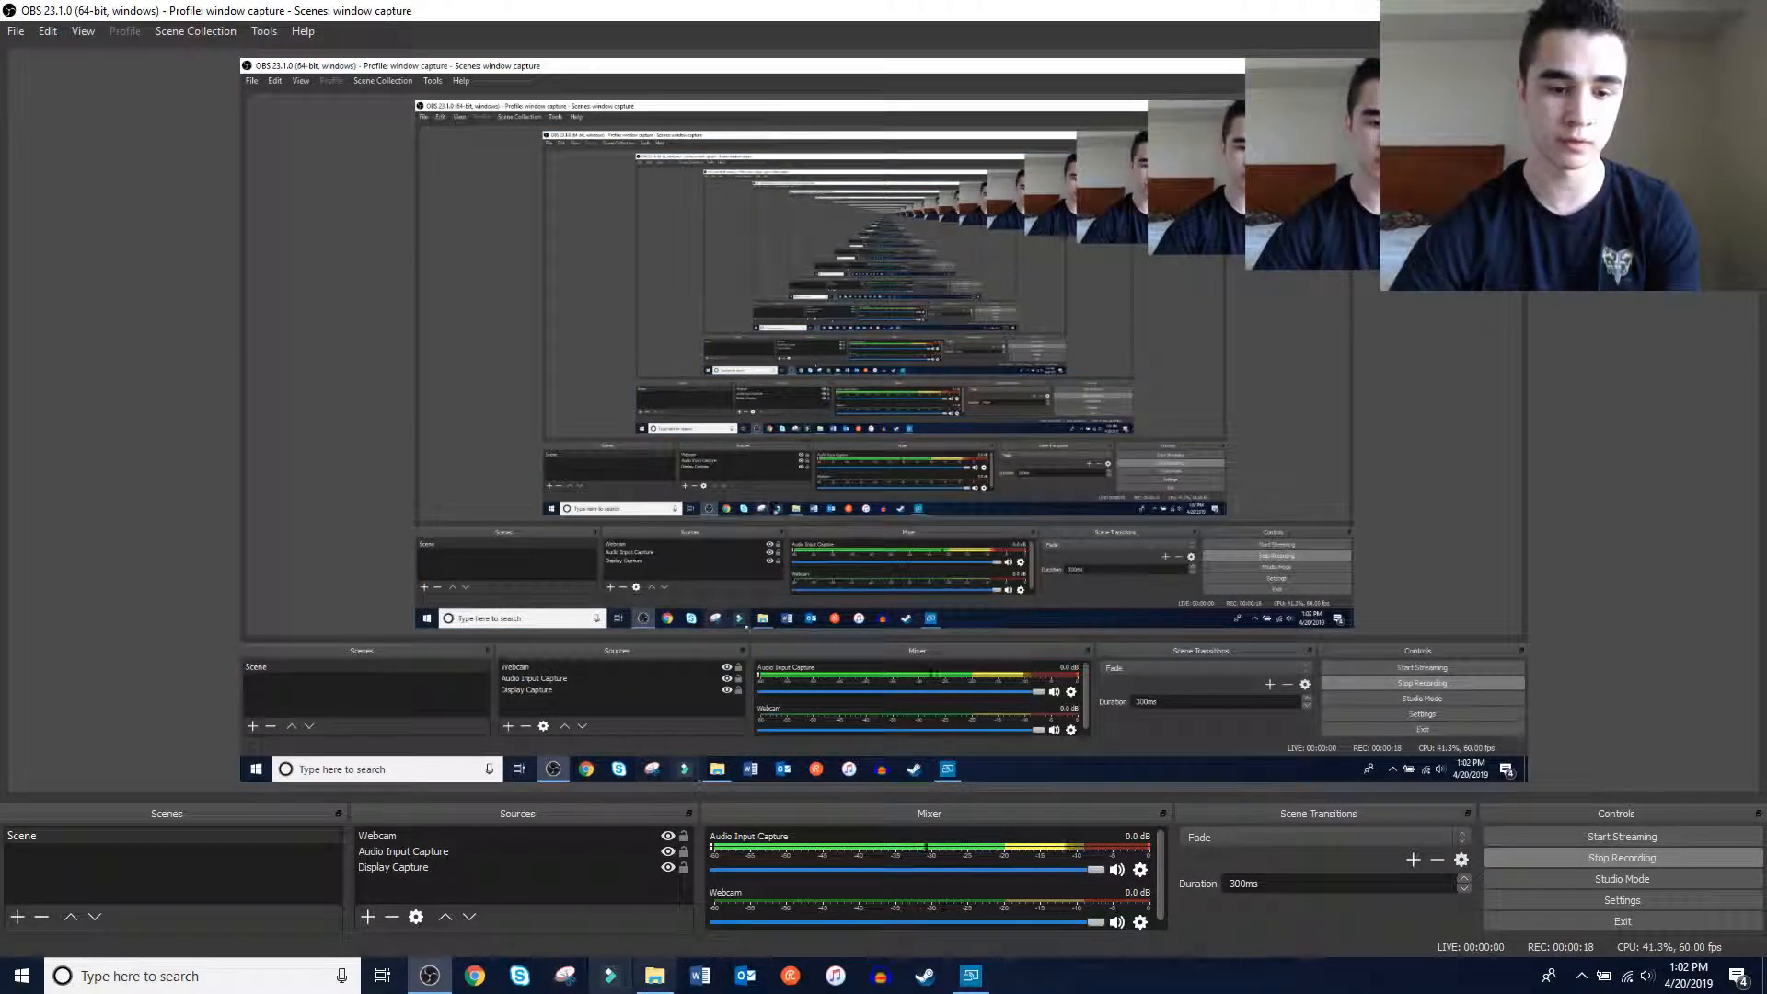
Switch to File Explorer on the computer and open the AzRecorderFree folder in the Galaxy S9+ phone storage
left_click(651, 979)
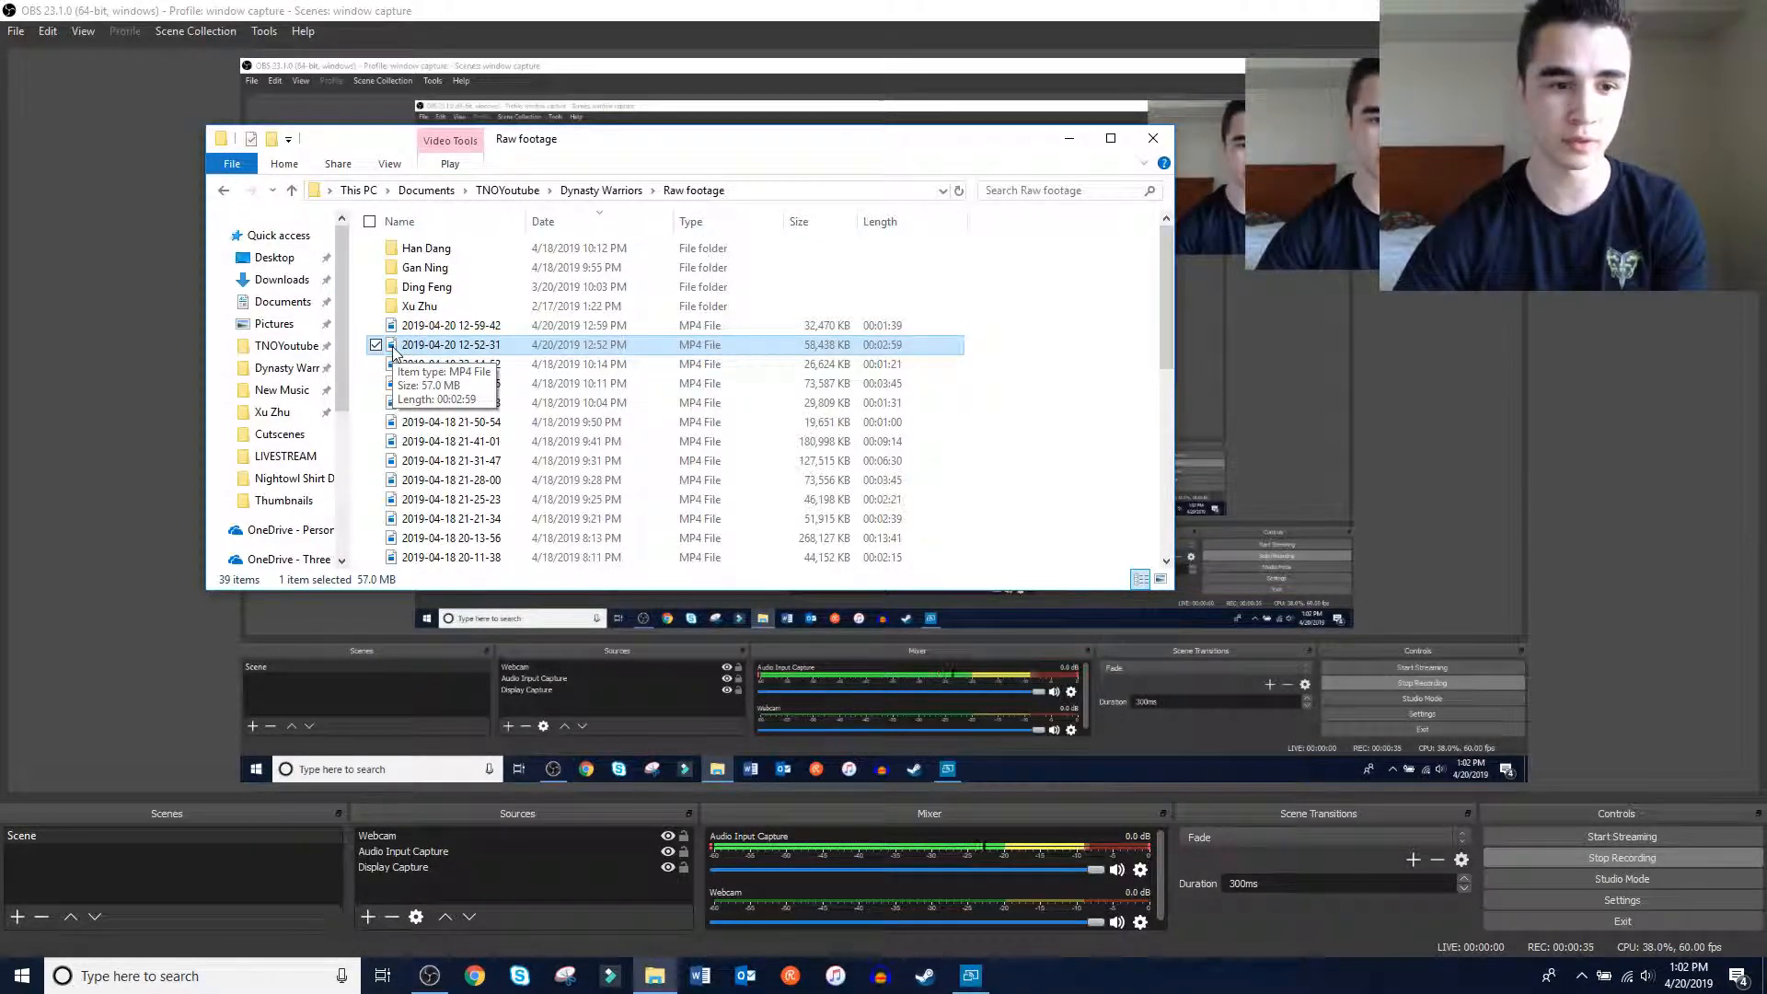
scroll(279, 344, "down", 2)
scroll(279, 343, "down", 1)
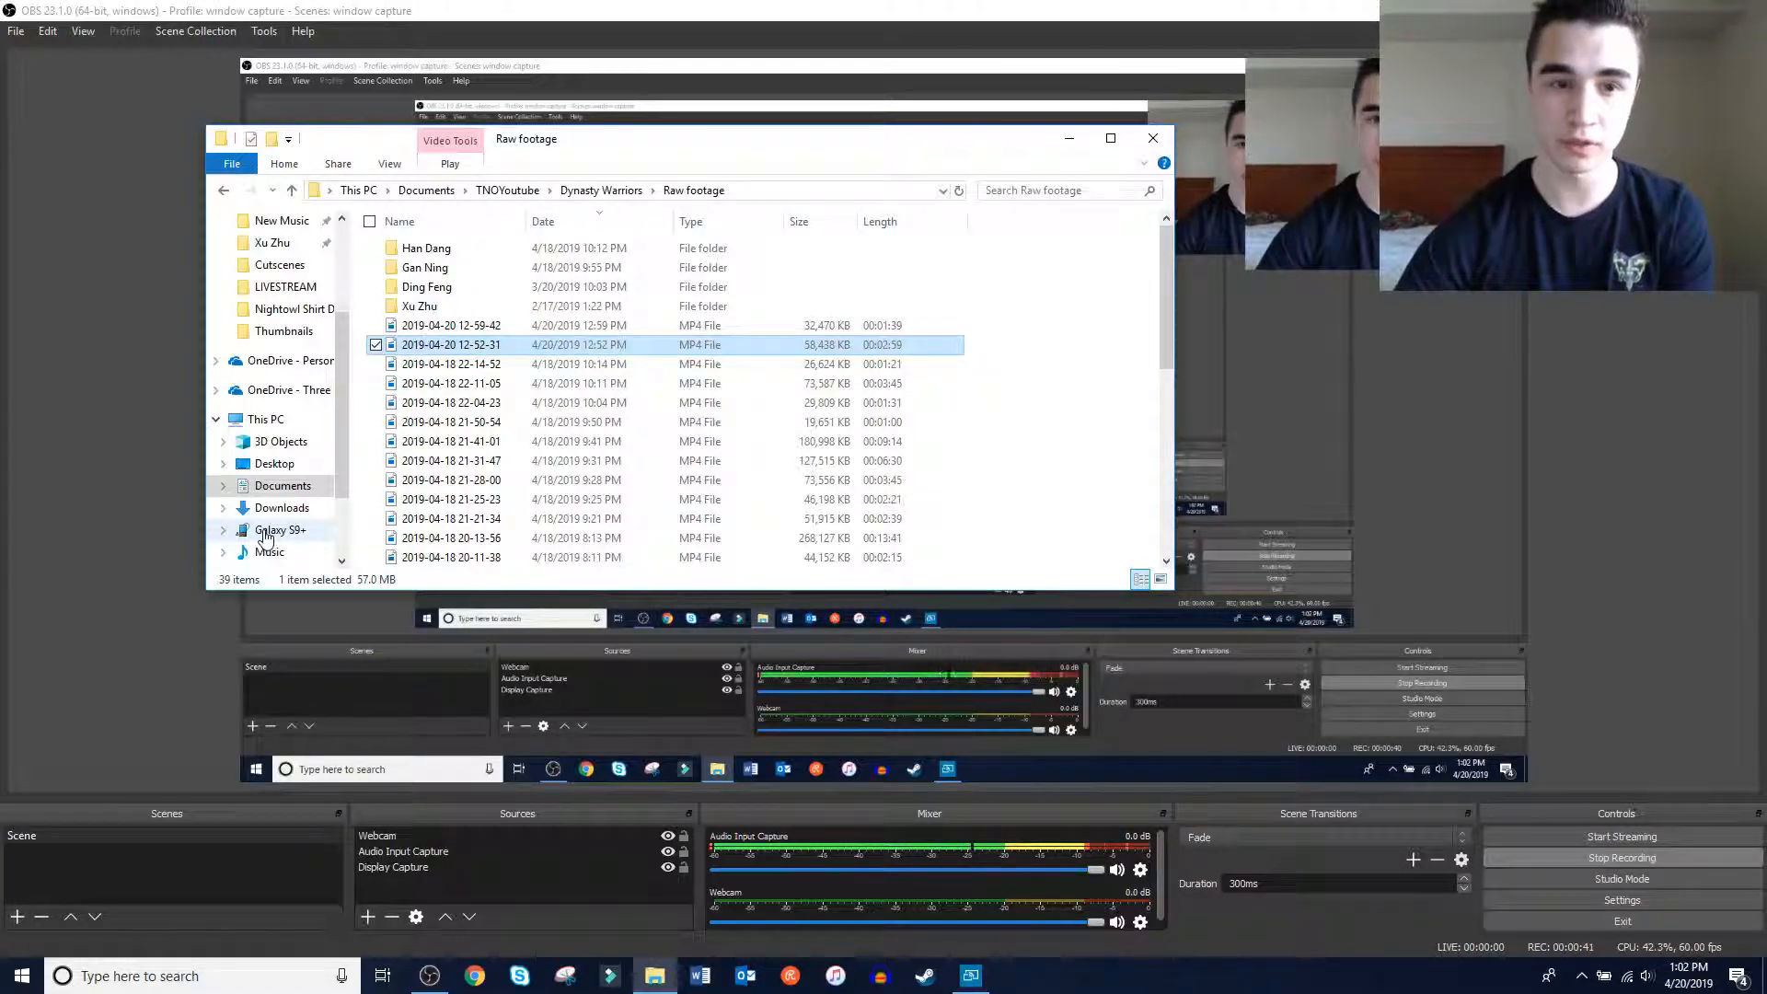
left_click(297, 425)
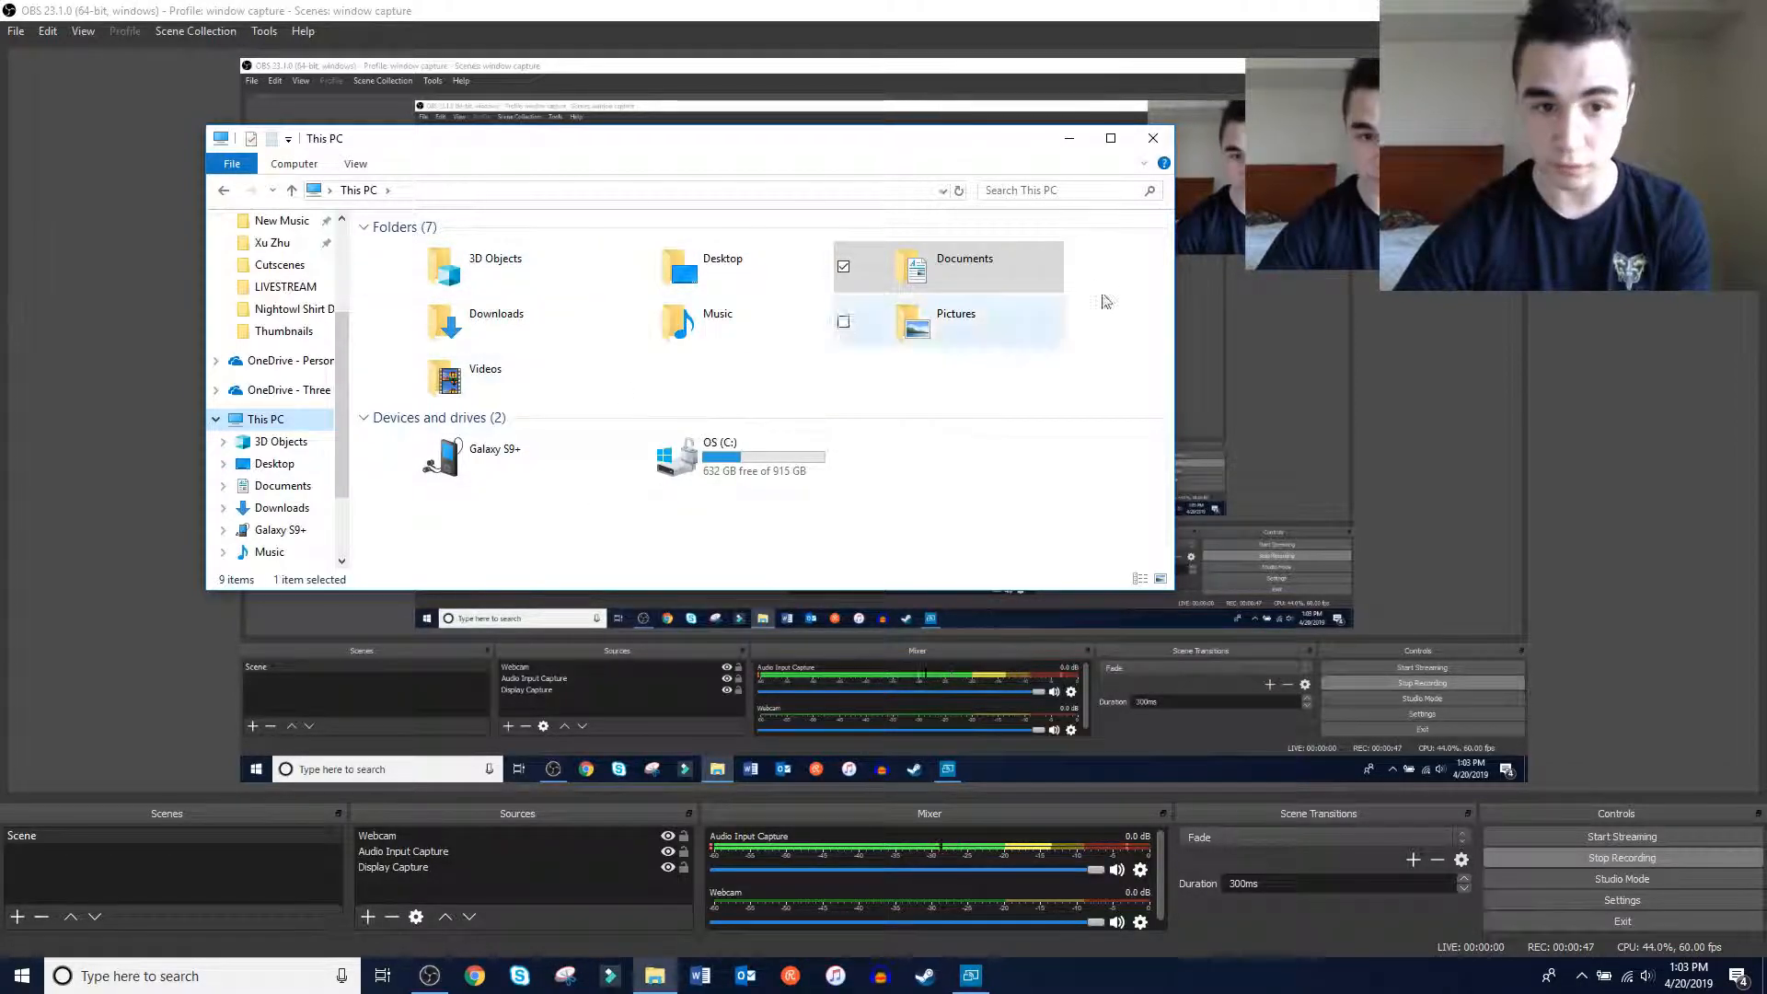
double_click(460, 460)
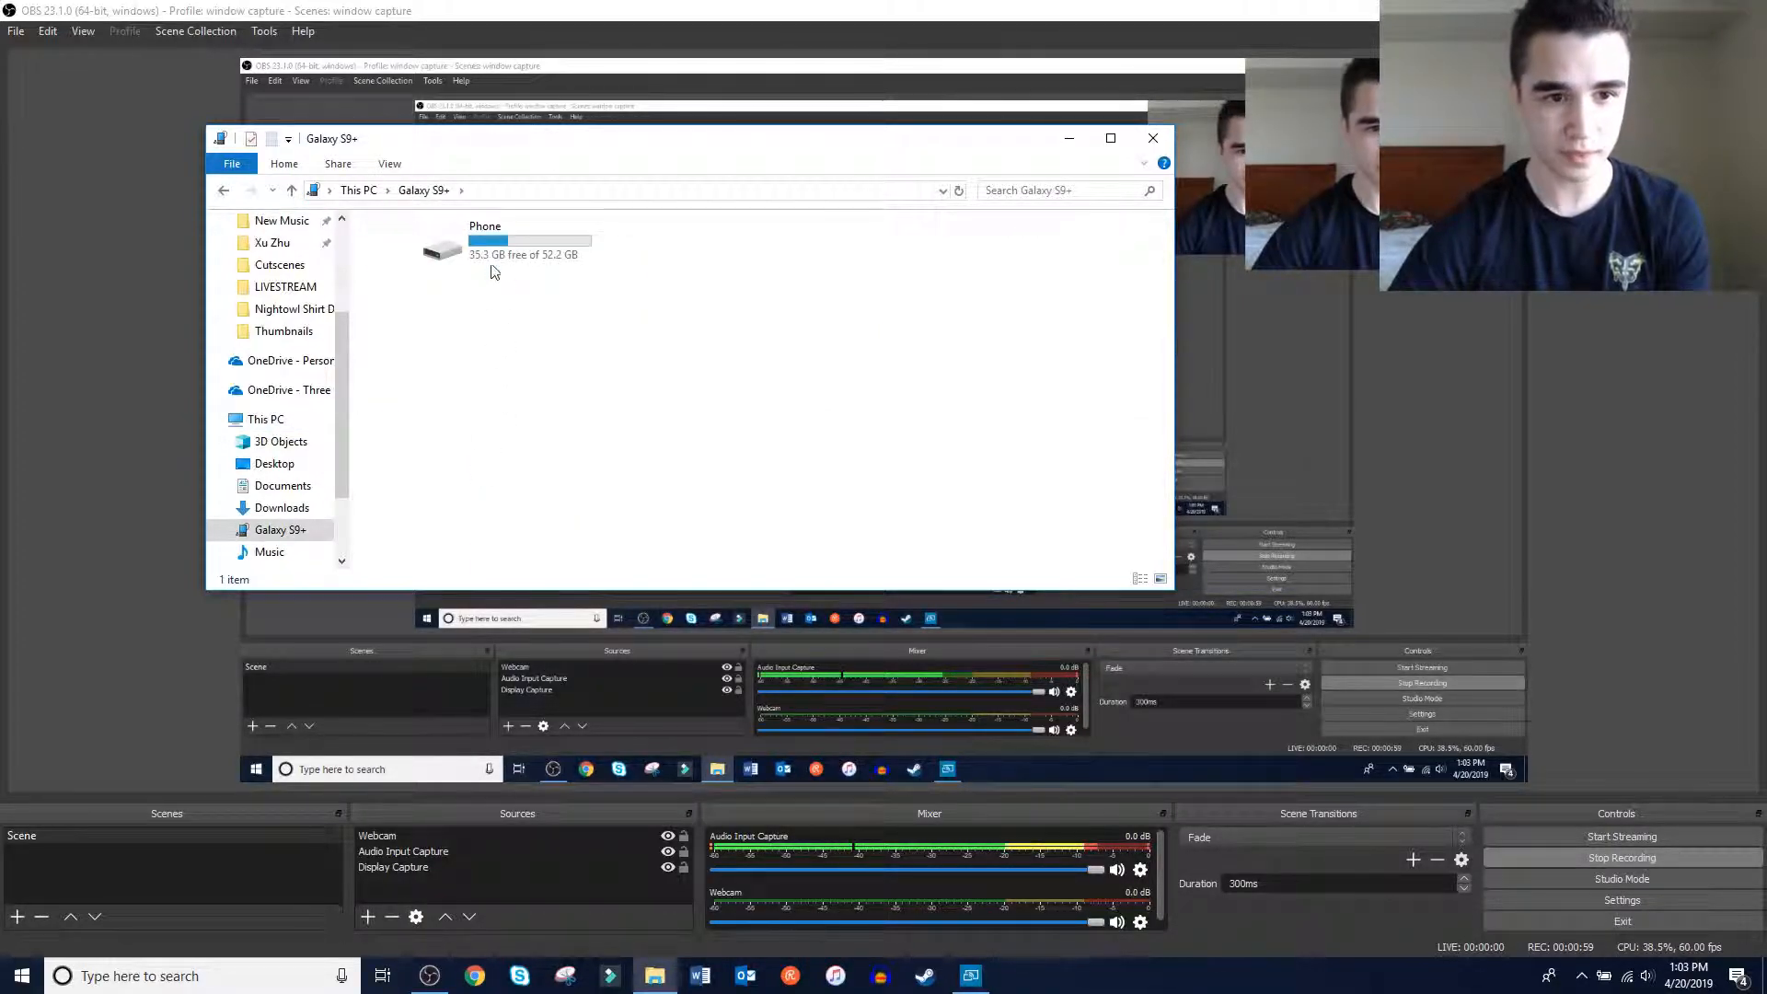
double_click(491, 262)
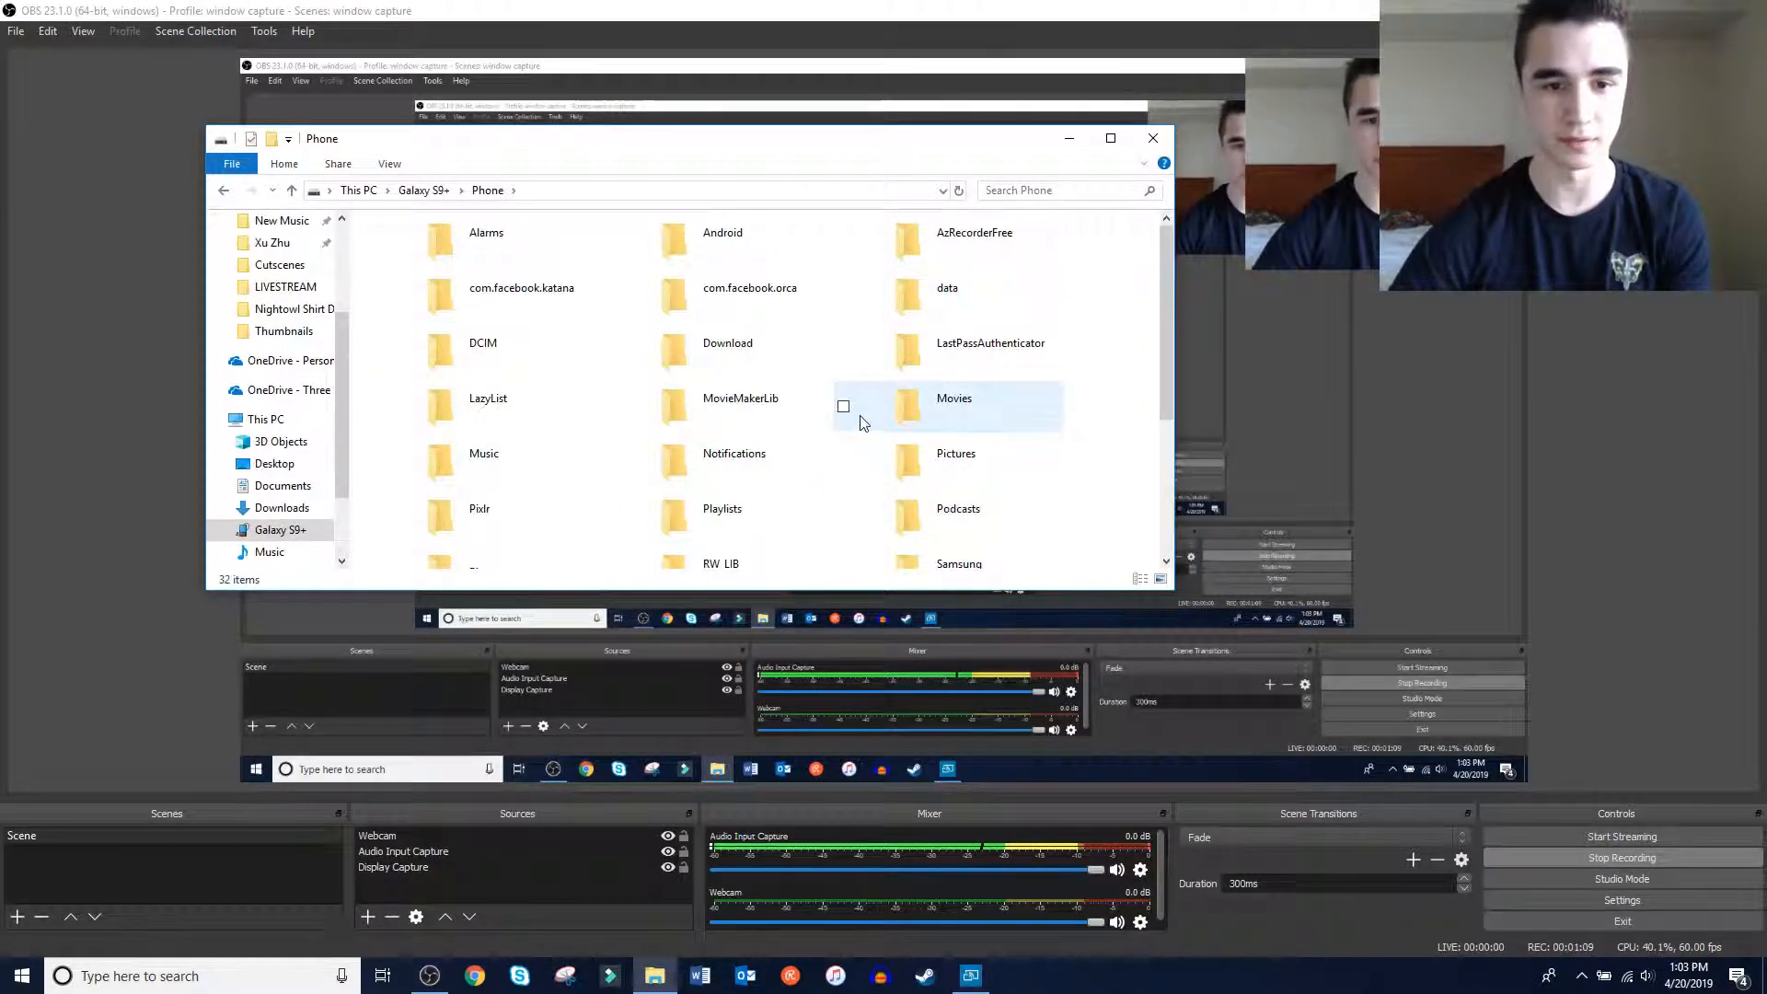
scroll(856, 422, "down", 3)
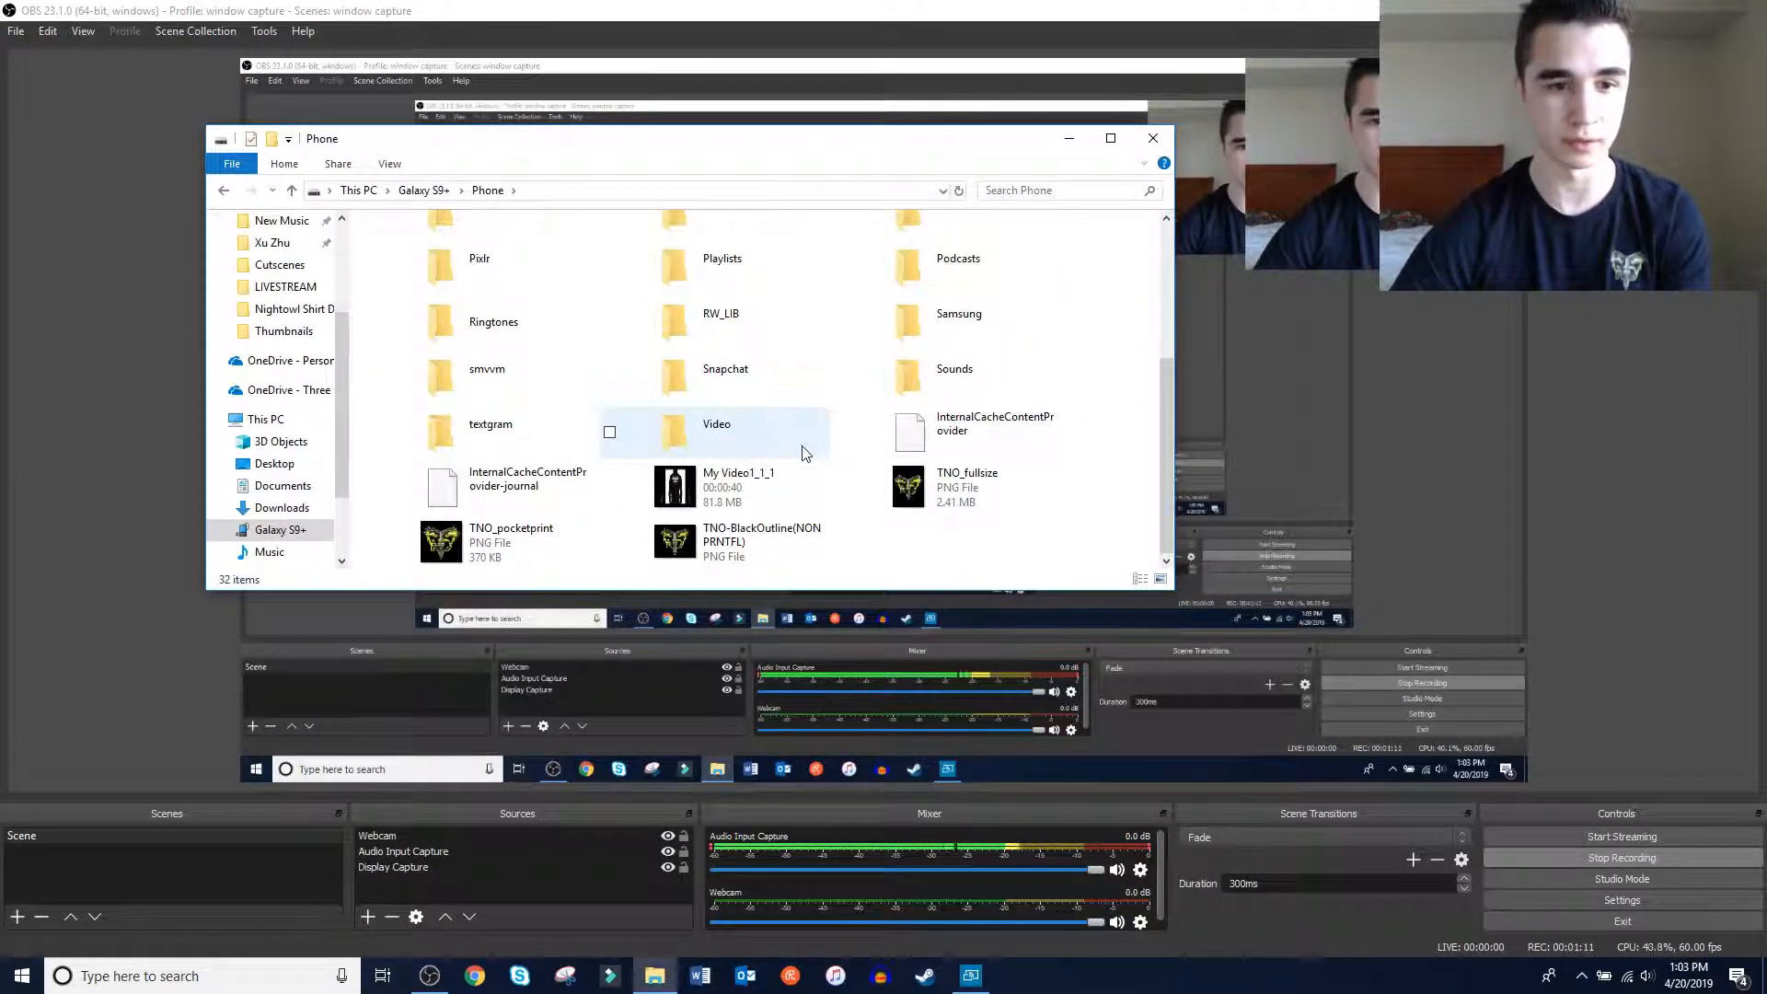
scroll(787, 456, "up", 3)
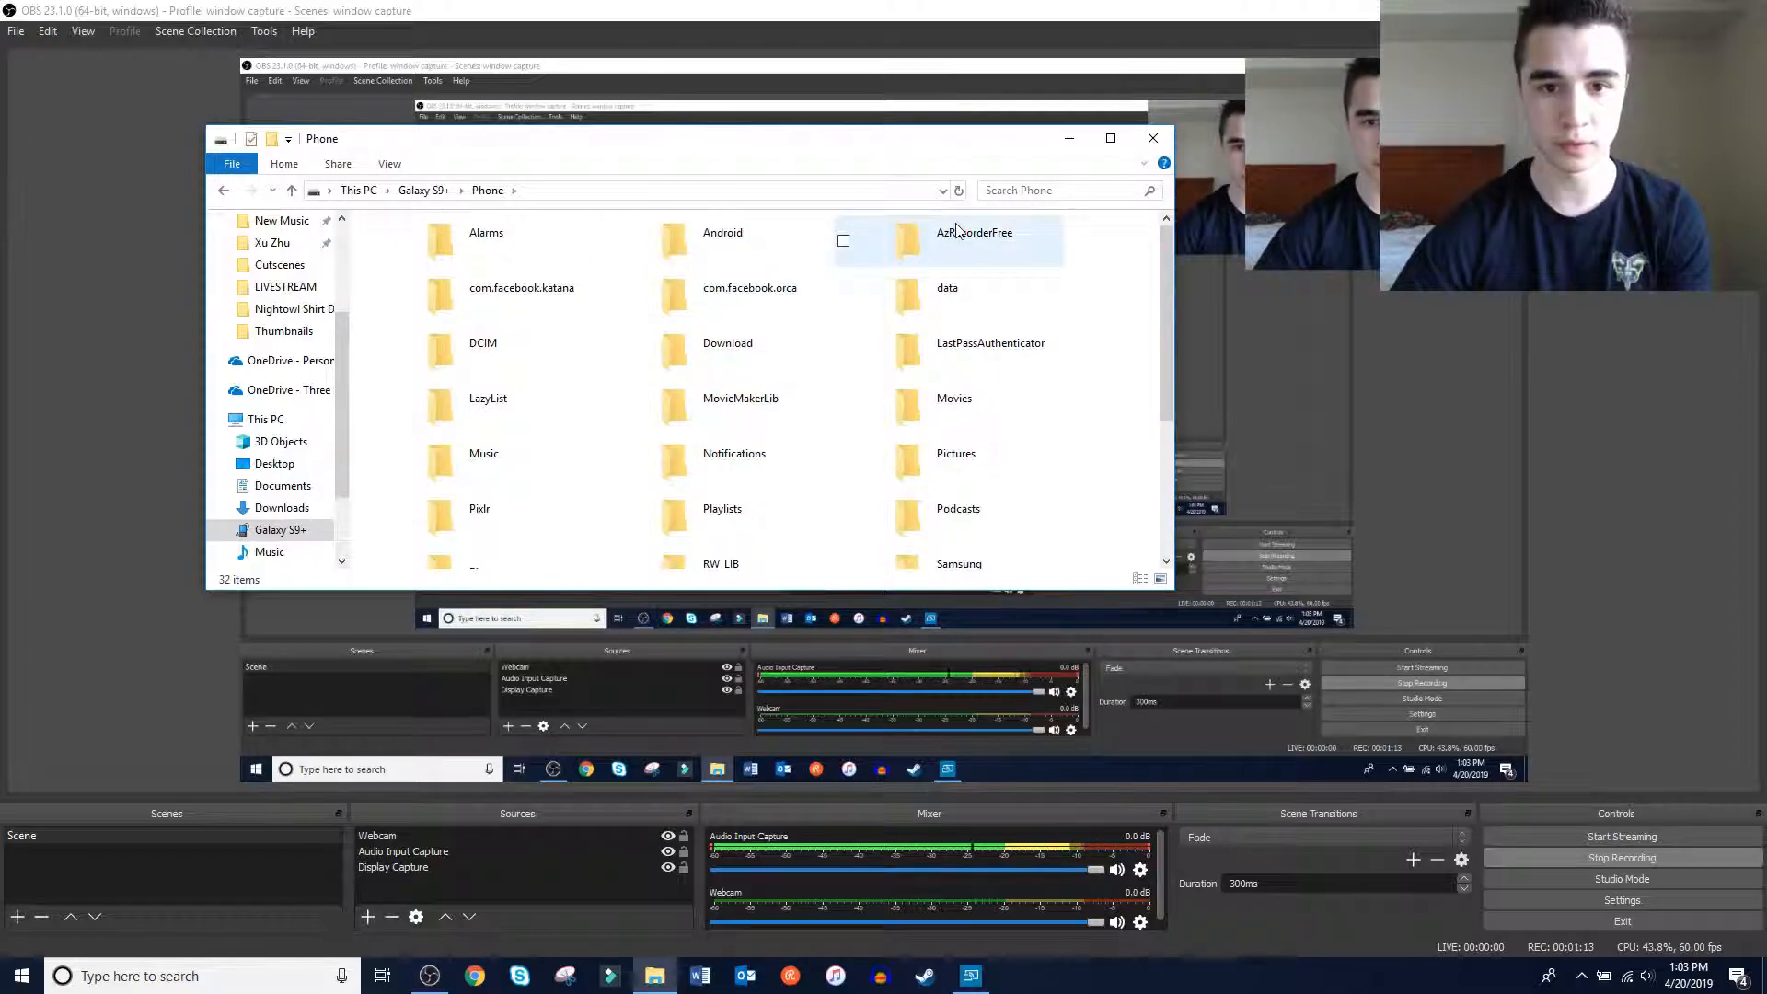
double_click(944, 245)
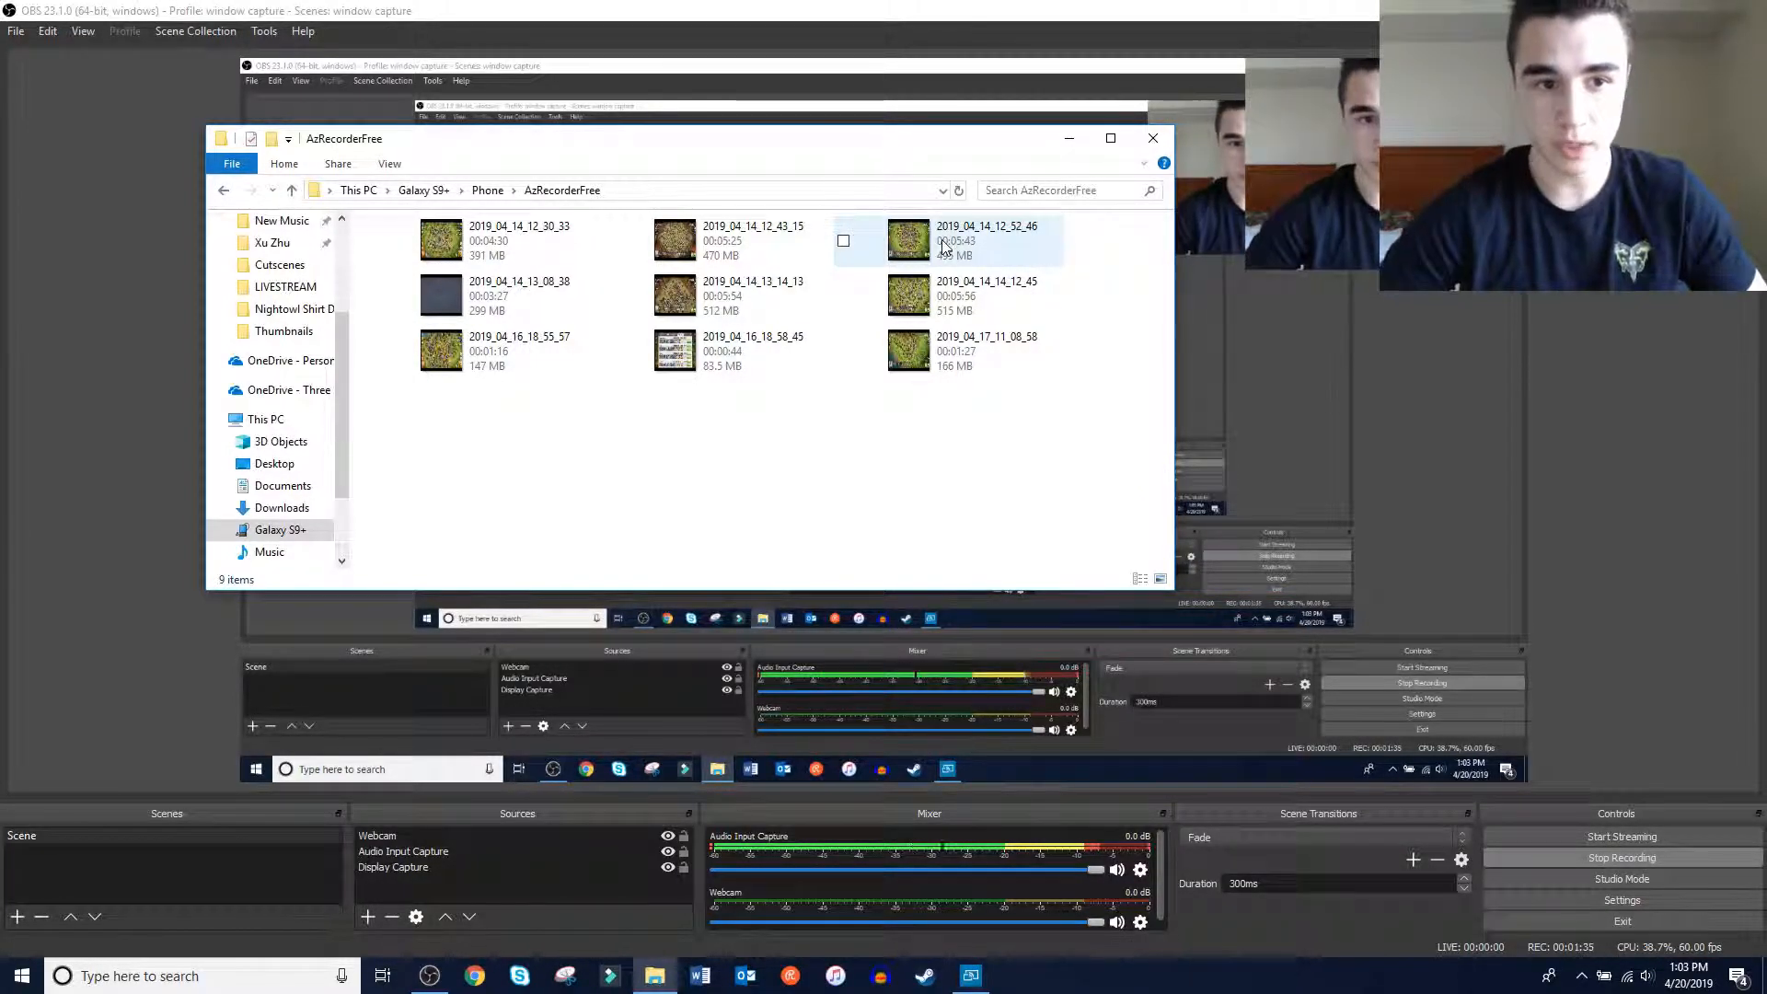
Copy the recording 2019_04_14_12_30_33 from the AzRecorderFree folder
left_click(497, 241)
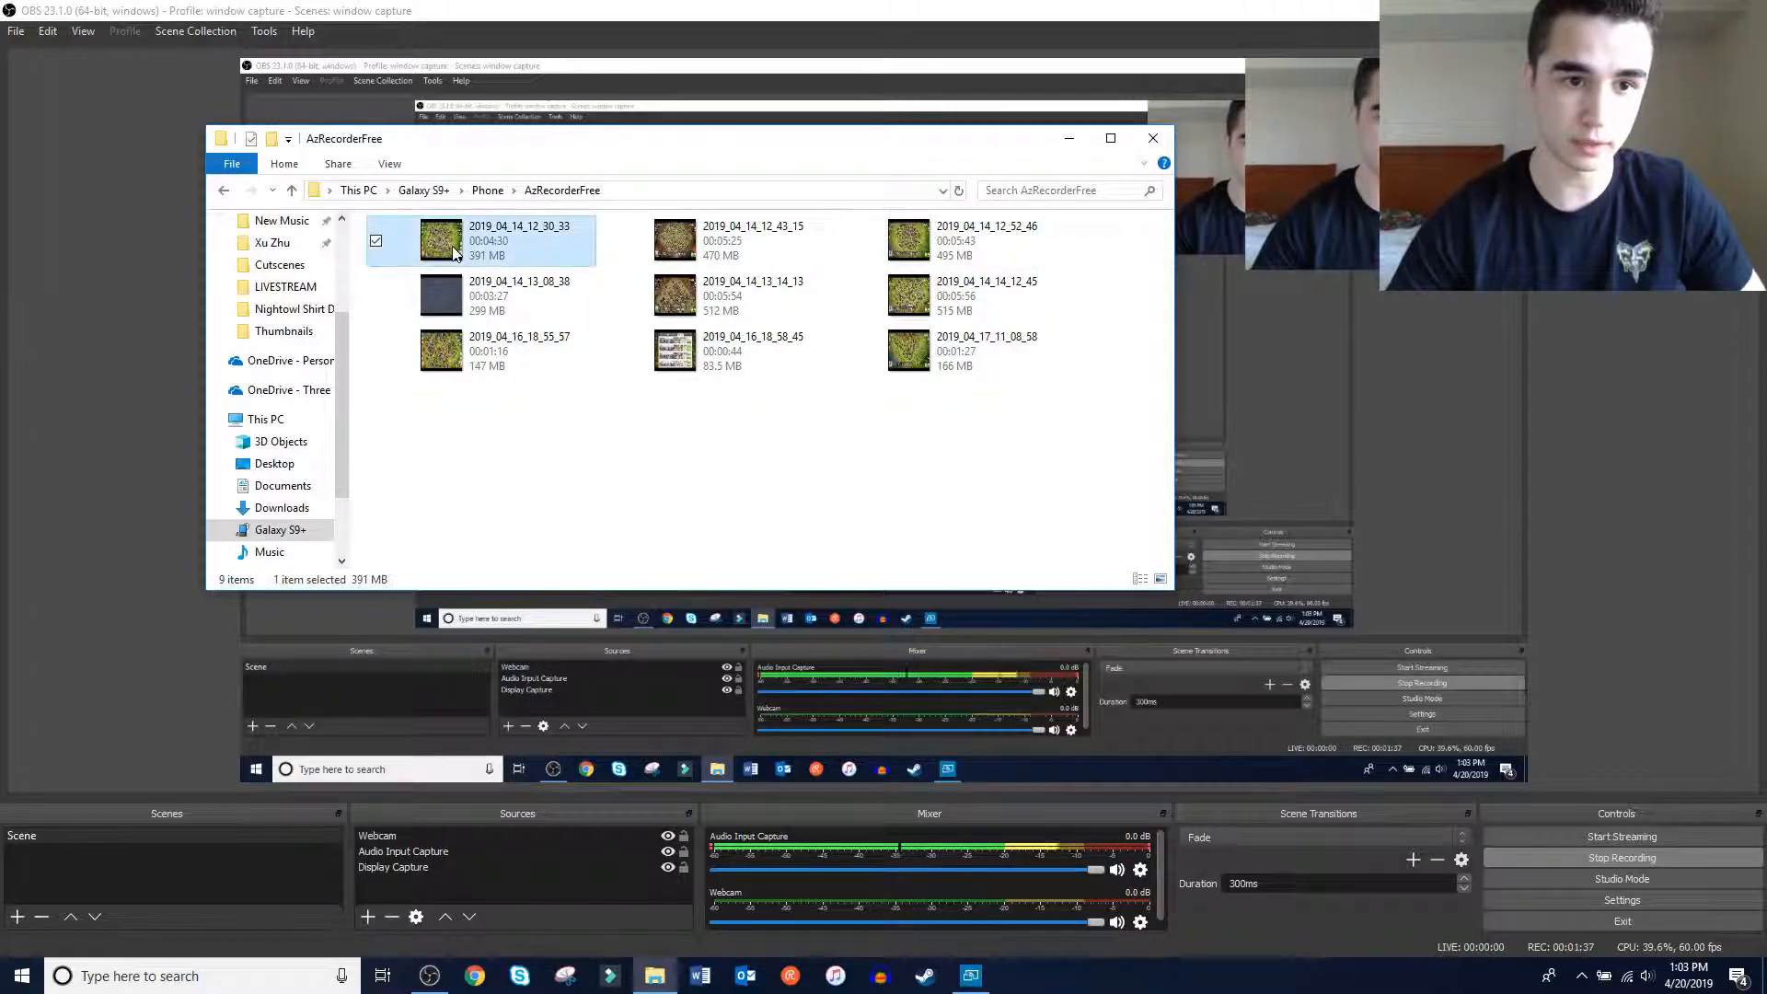
scroll(258, 433, "up", 1)
scroll(256, 433, "up", 1)
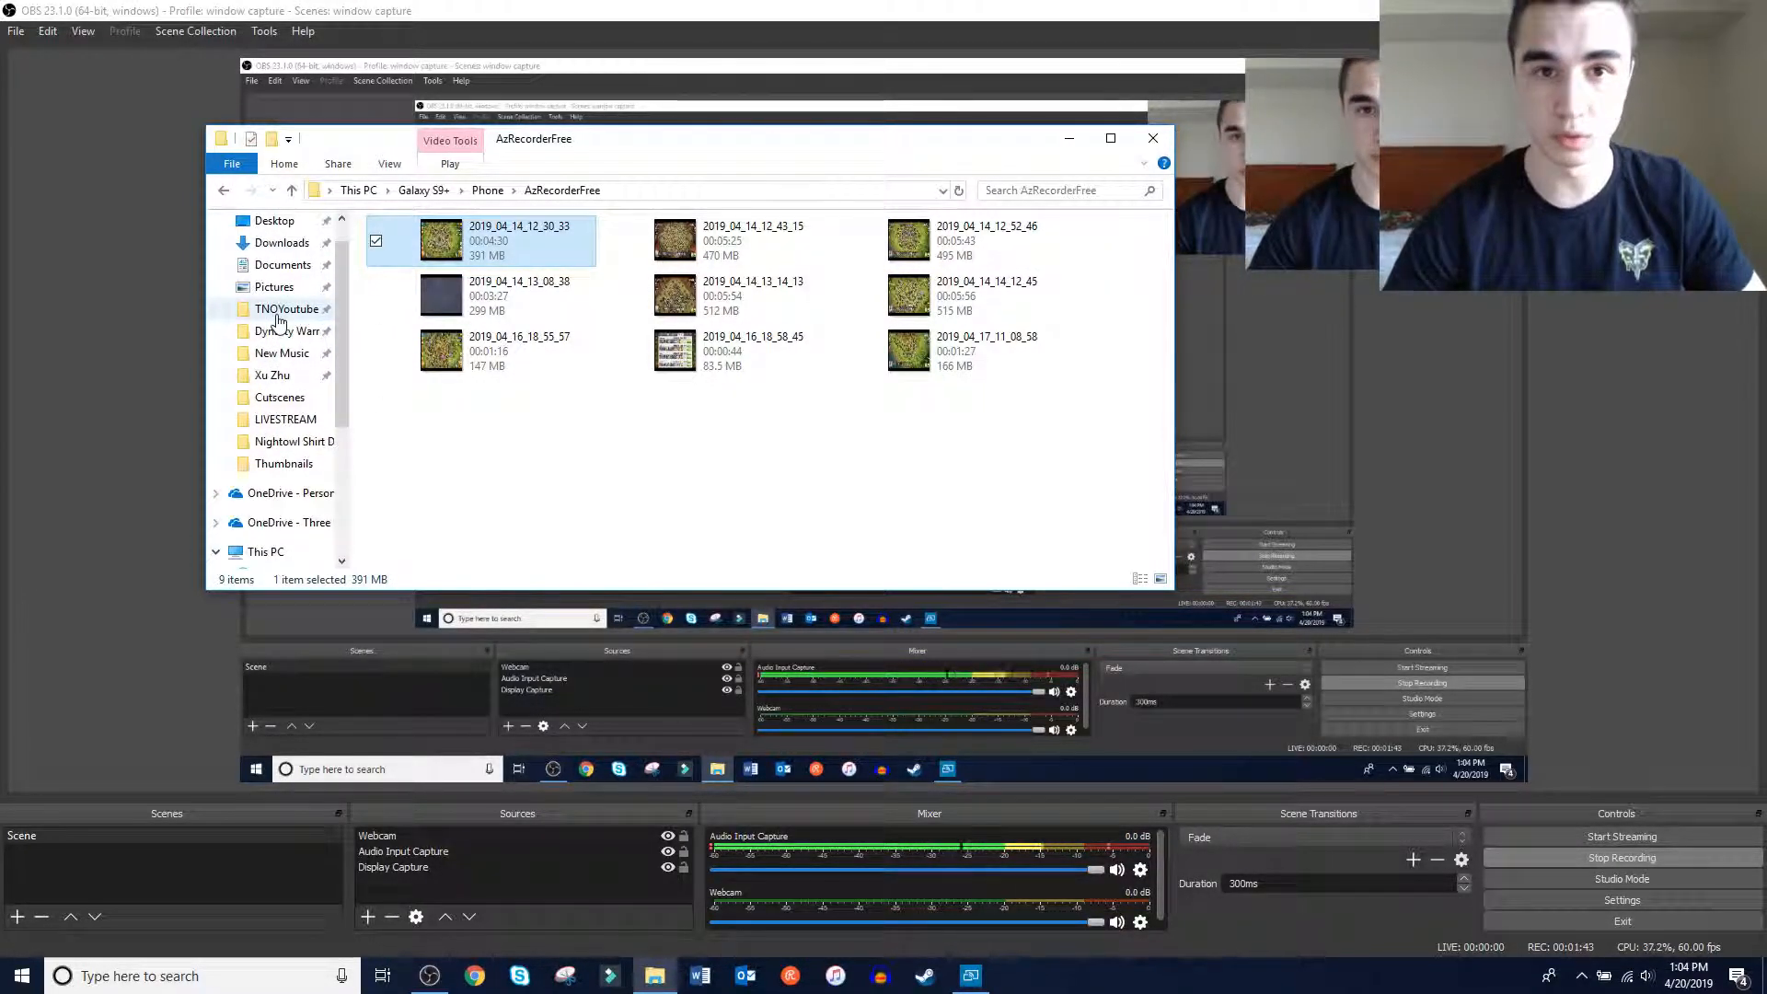
left_click_drag(476, 248, 531, 475)
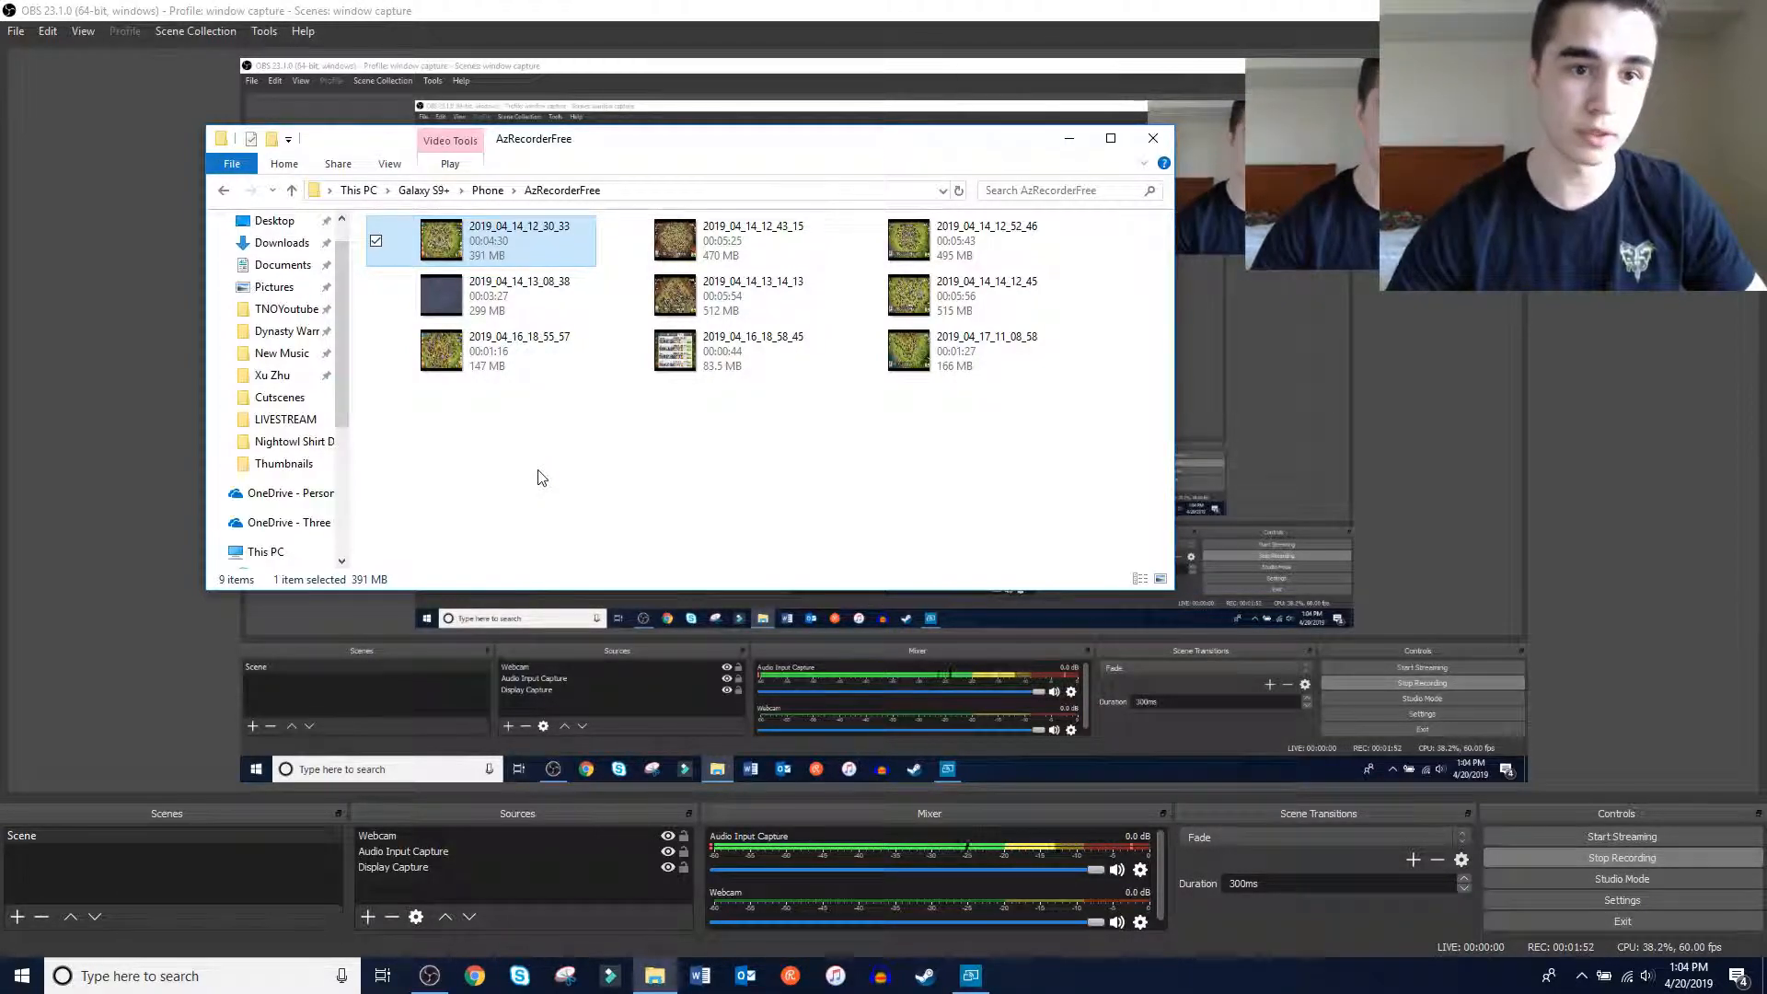
right_click(538, 251)
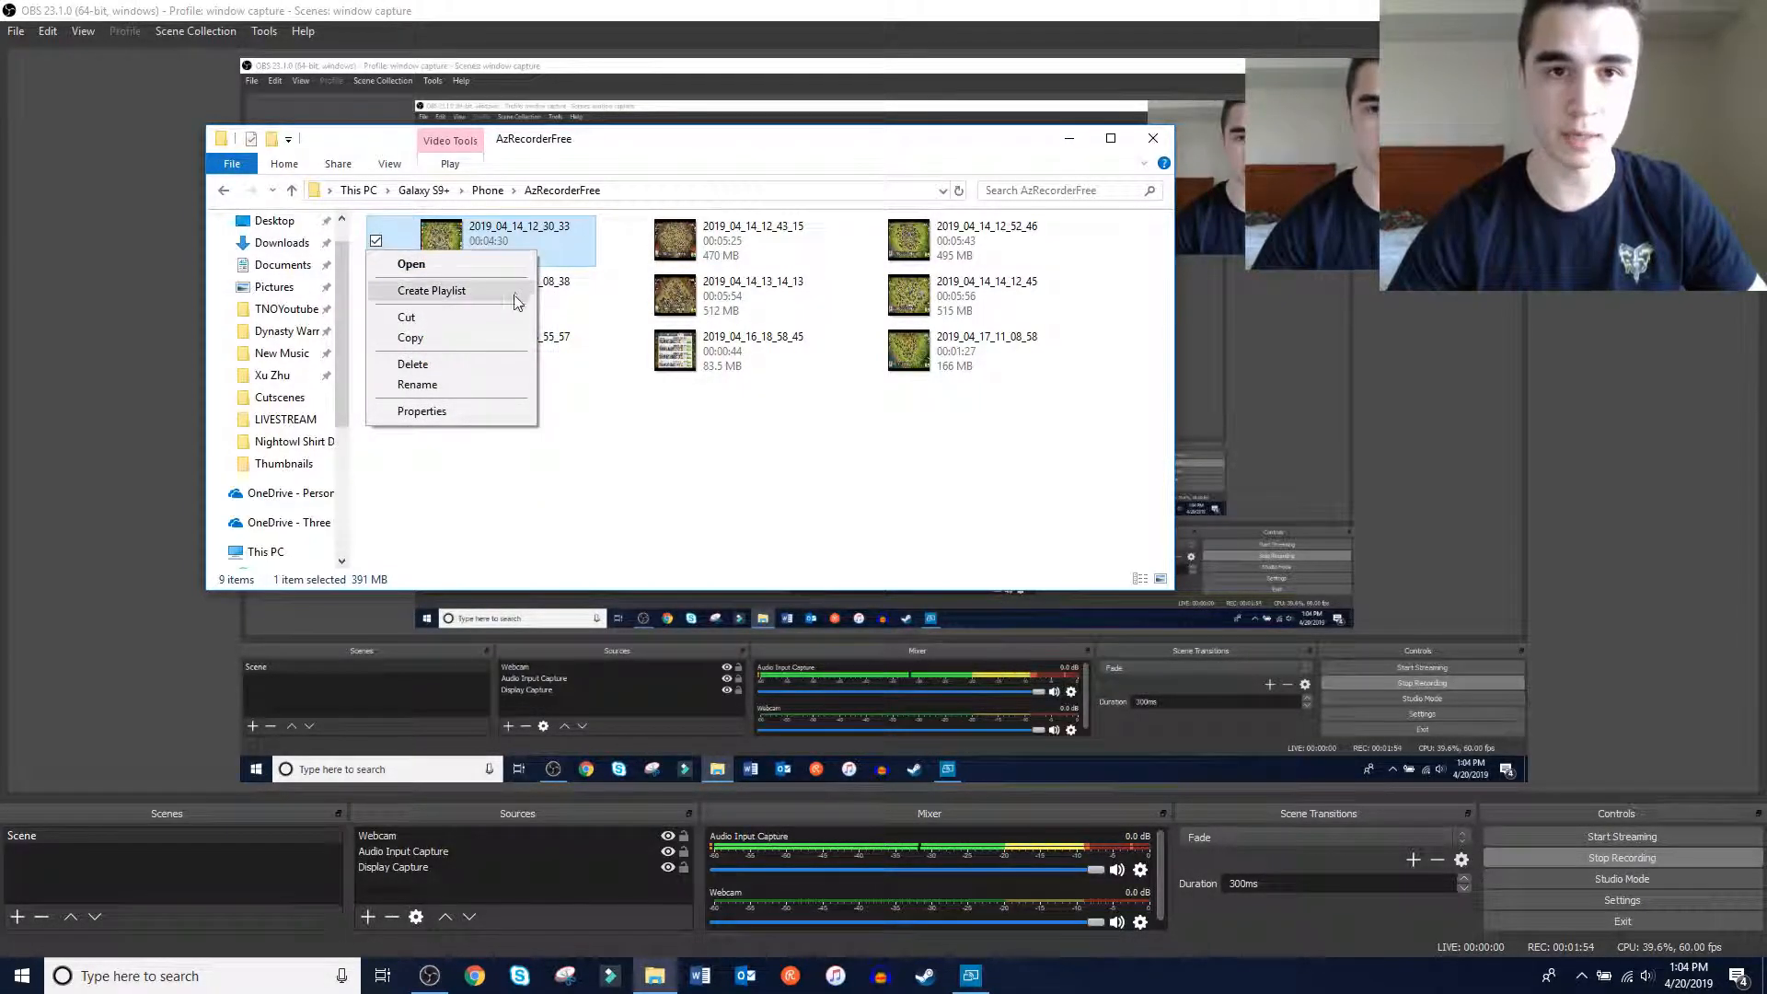
left_click(495, 338)
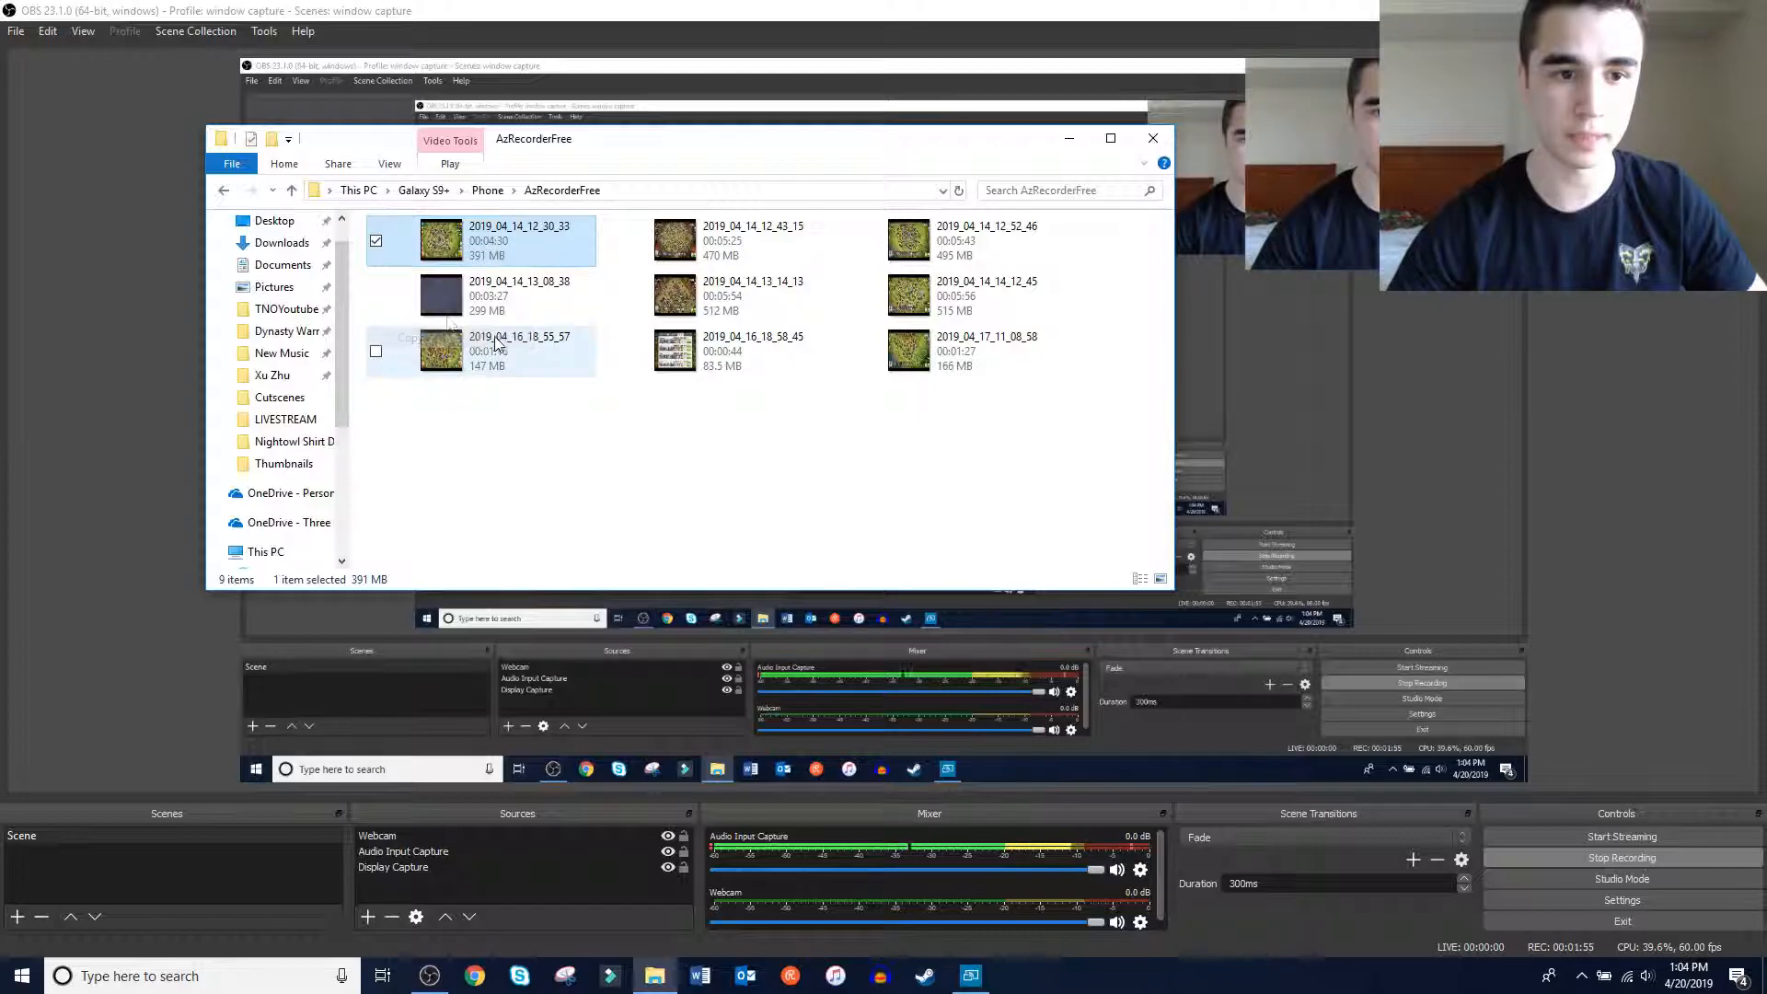
Open the TNOYoutube folder and bring up the paste options in its empty area, dismissing them without pasting
left_click(275, 313)
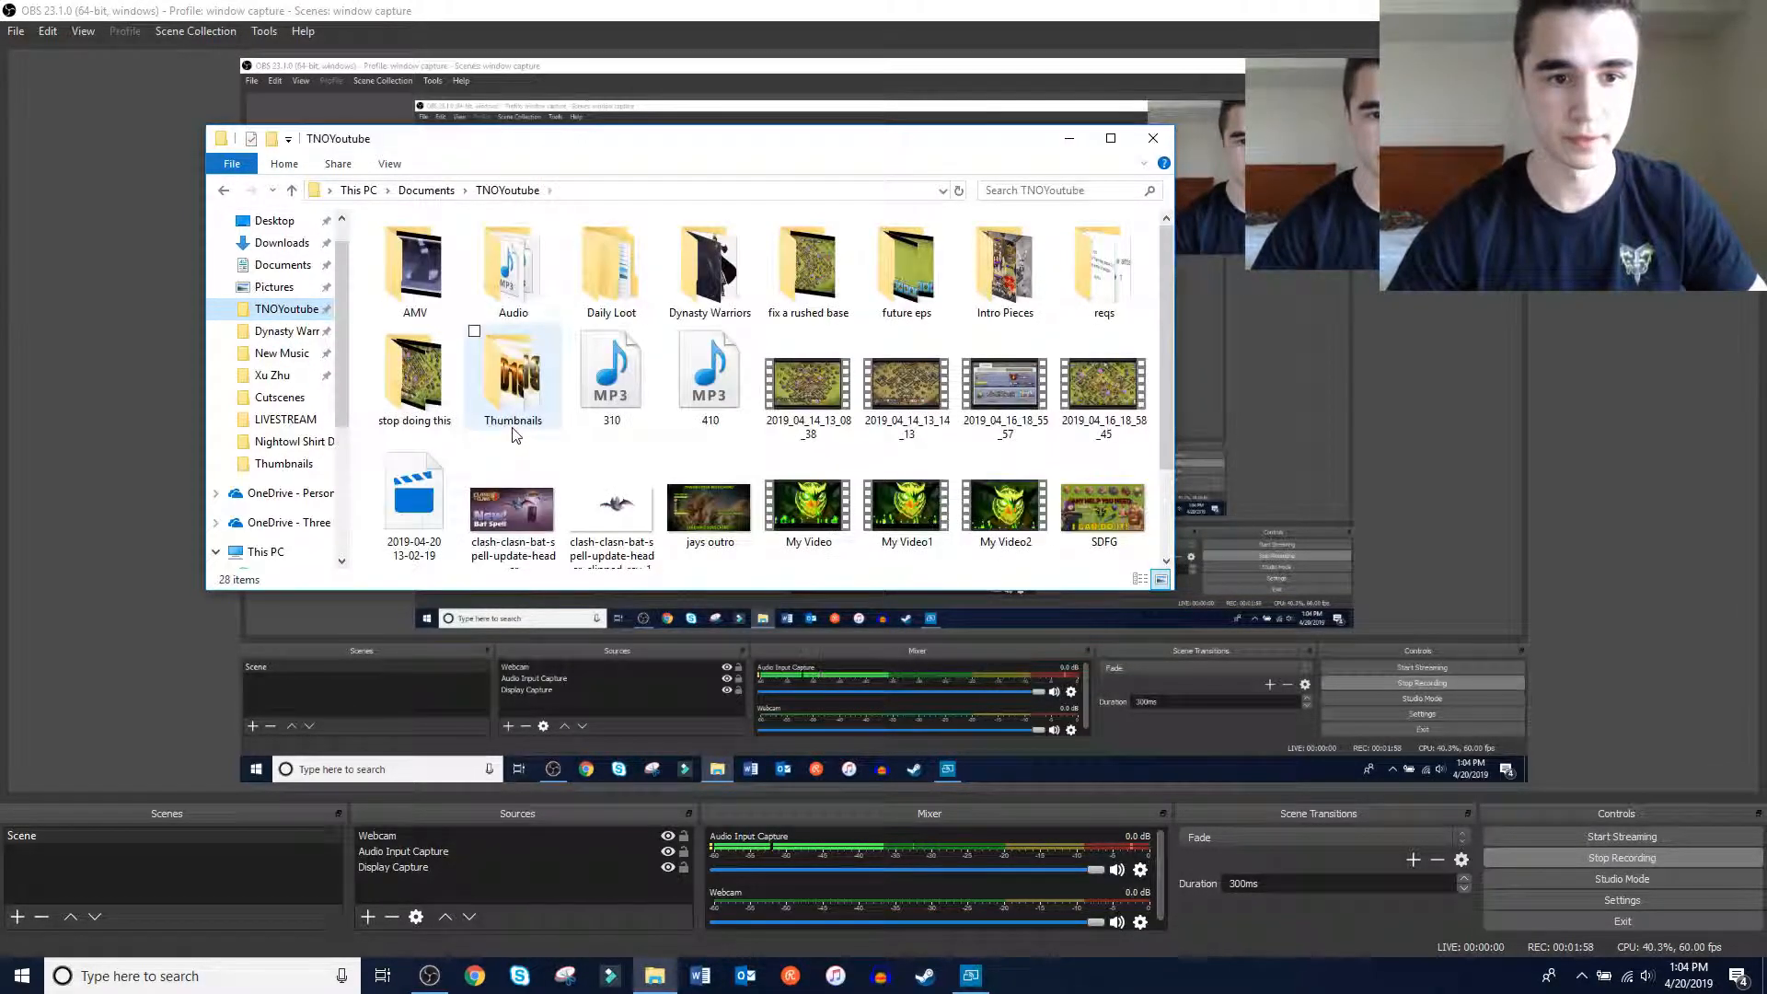
scroll(566, 476, "down", 1)
right_click(986, 479)
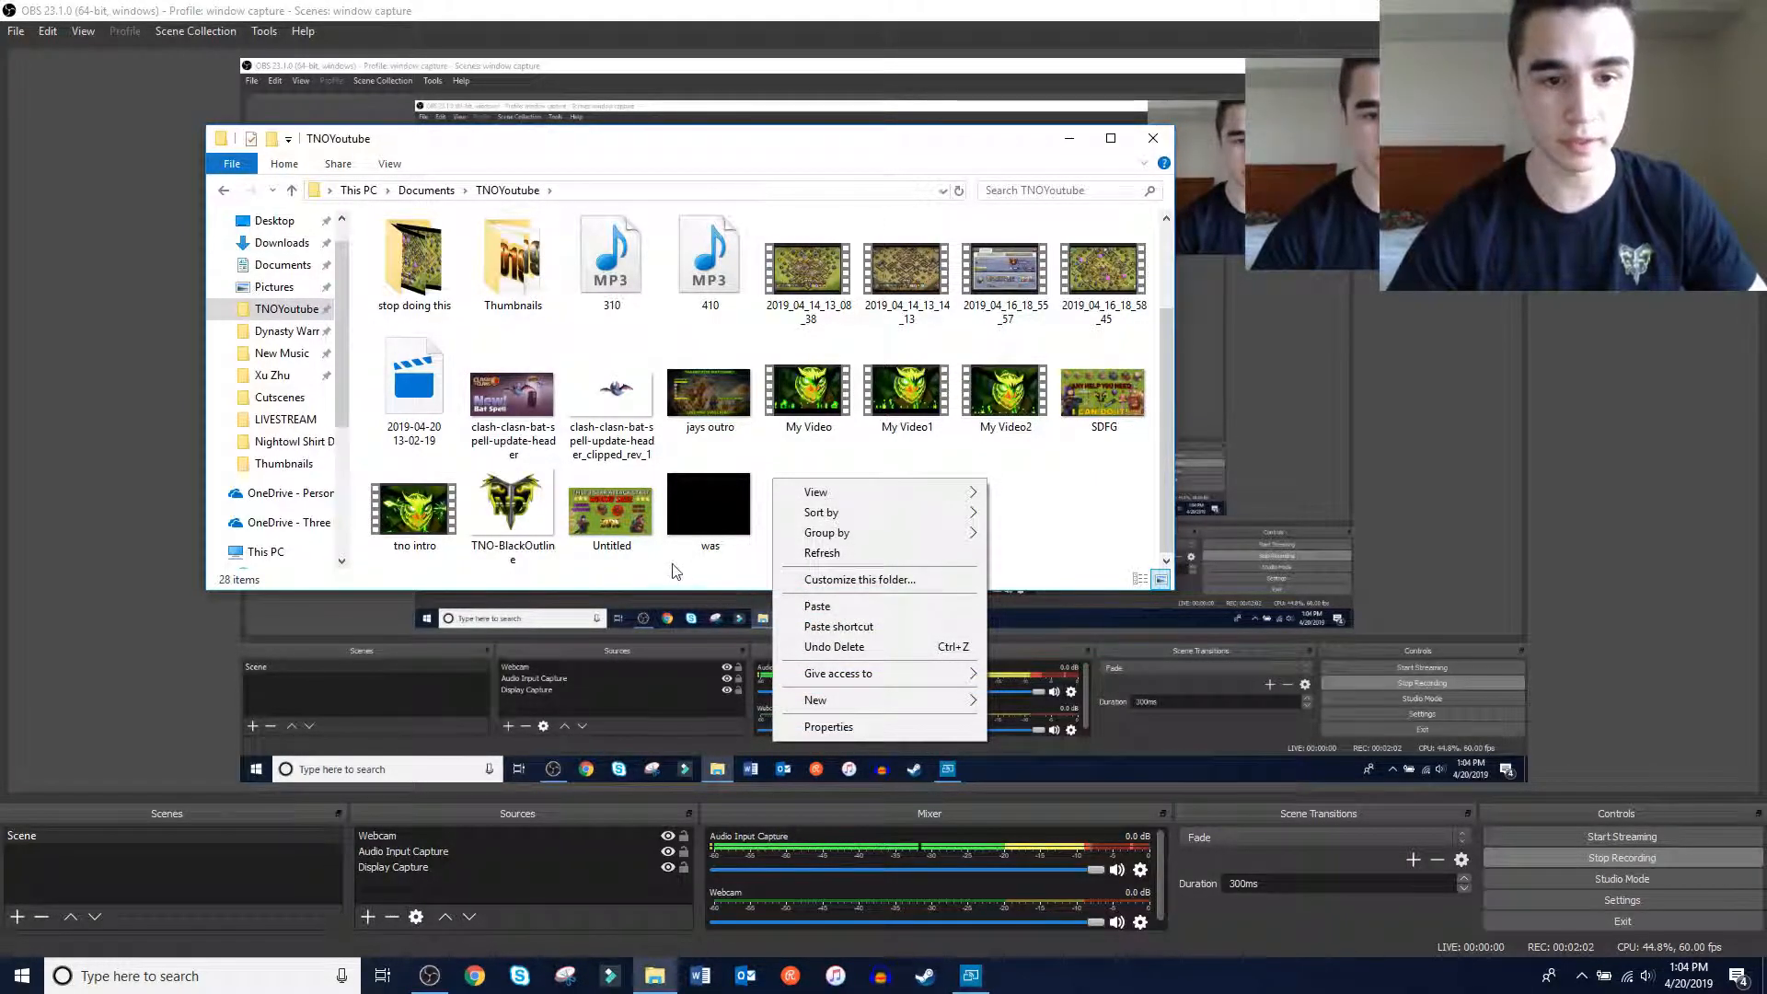
left_click(815, 474)
scroll(284, 362, "down", 2)
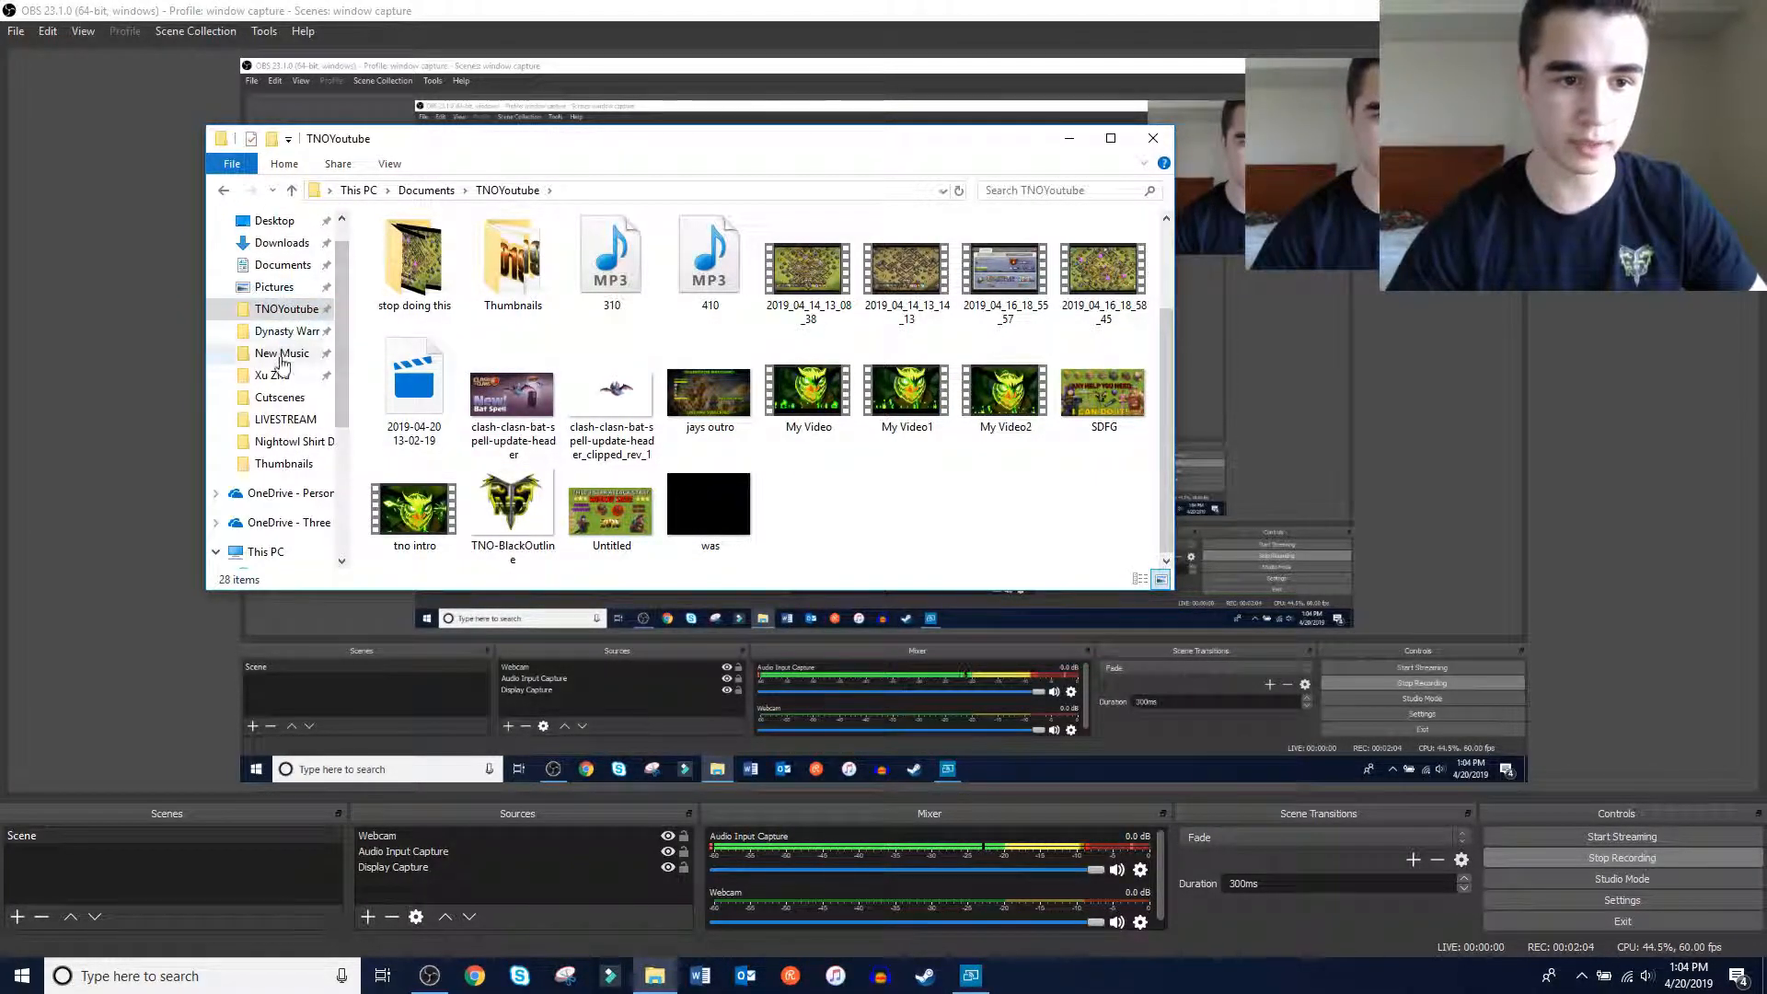
Return to the AzRecorderFree folder in the Galaxy S9+ phone storage
scroll(272, 451, "down", 3)
left_click(276, 442)
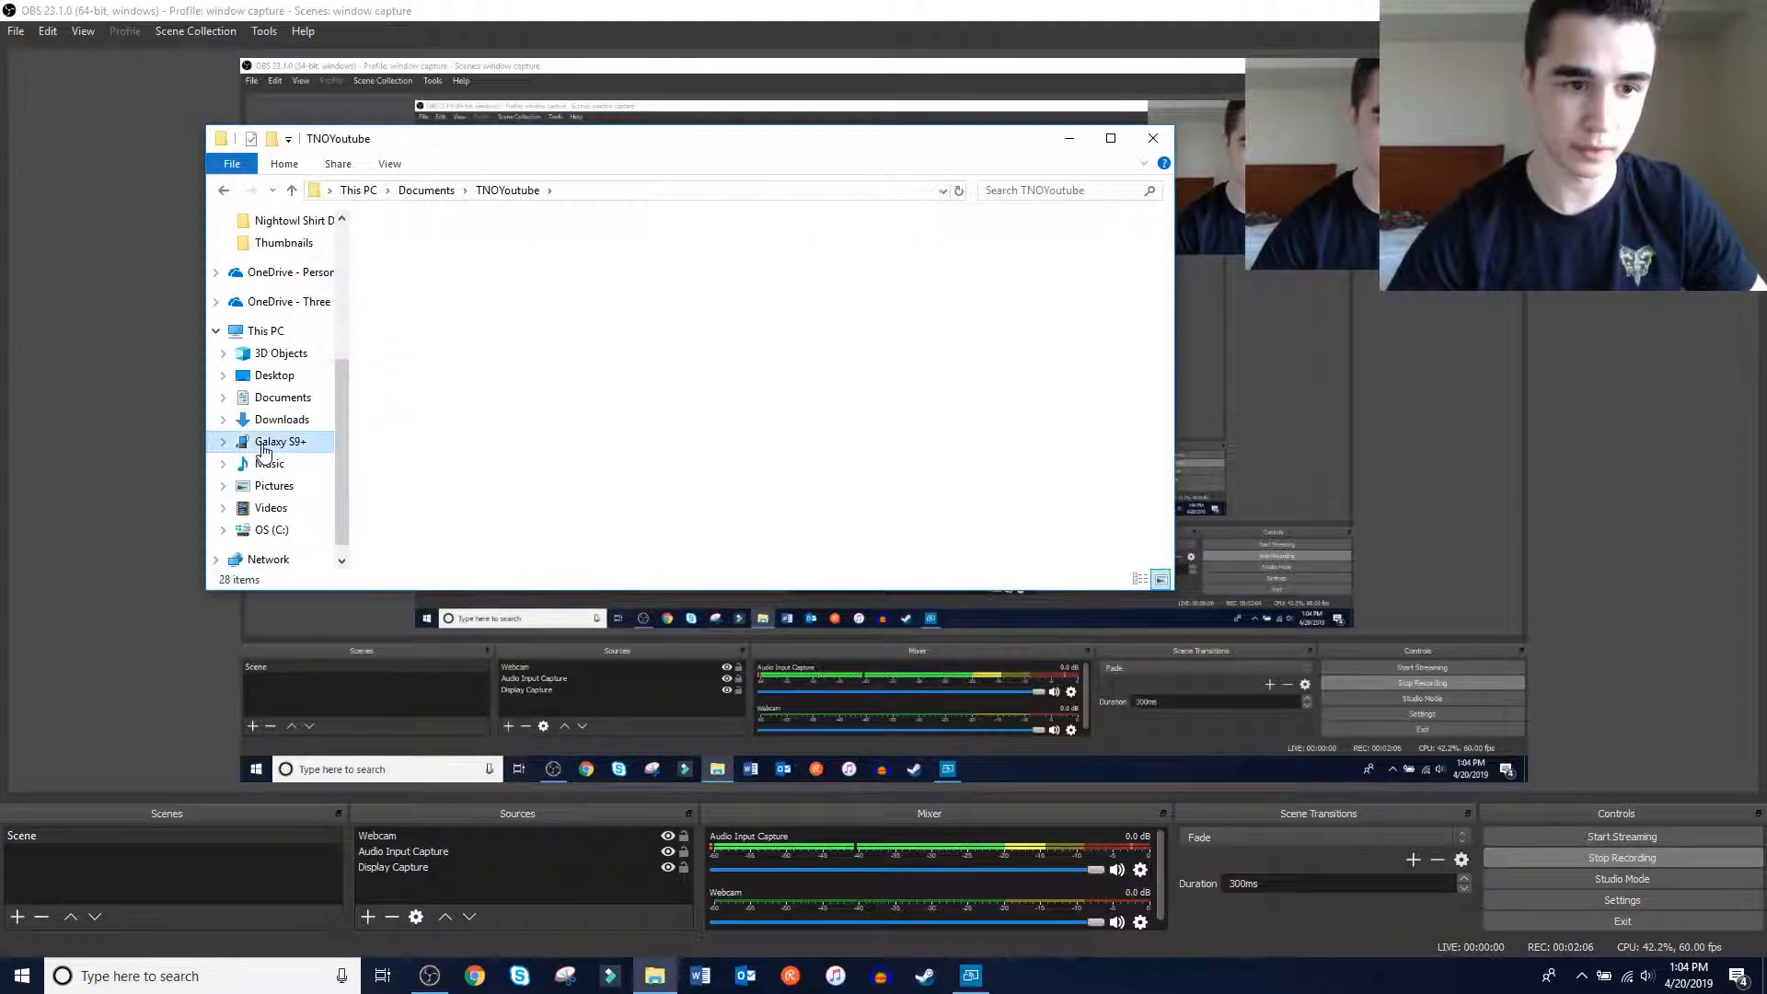
double_click(442, 247)
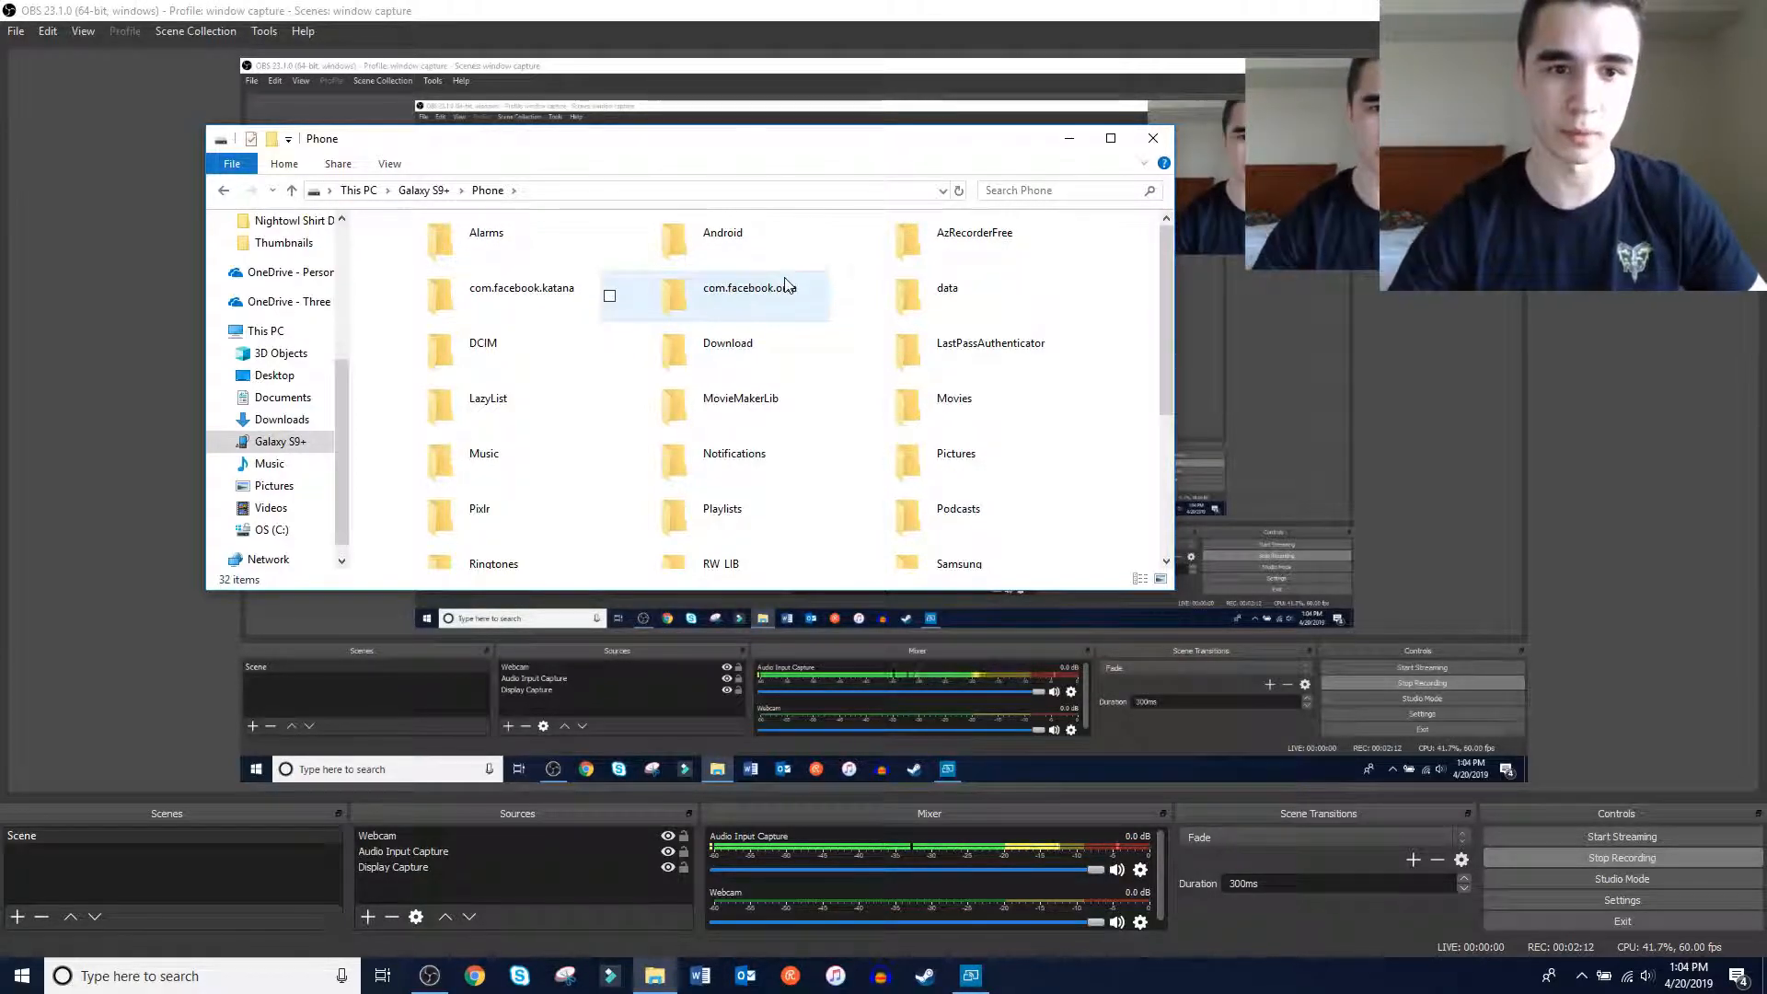
double_click(966, 246)
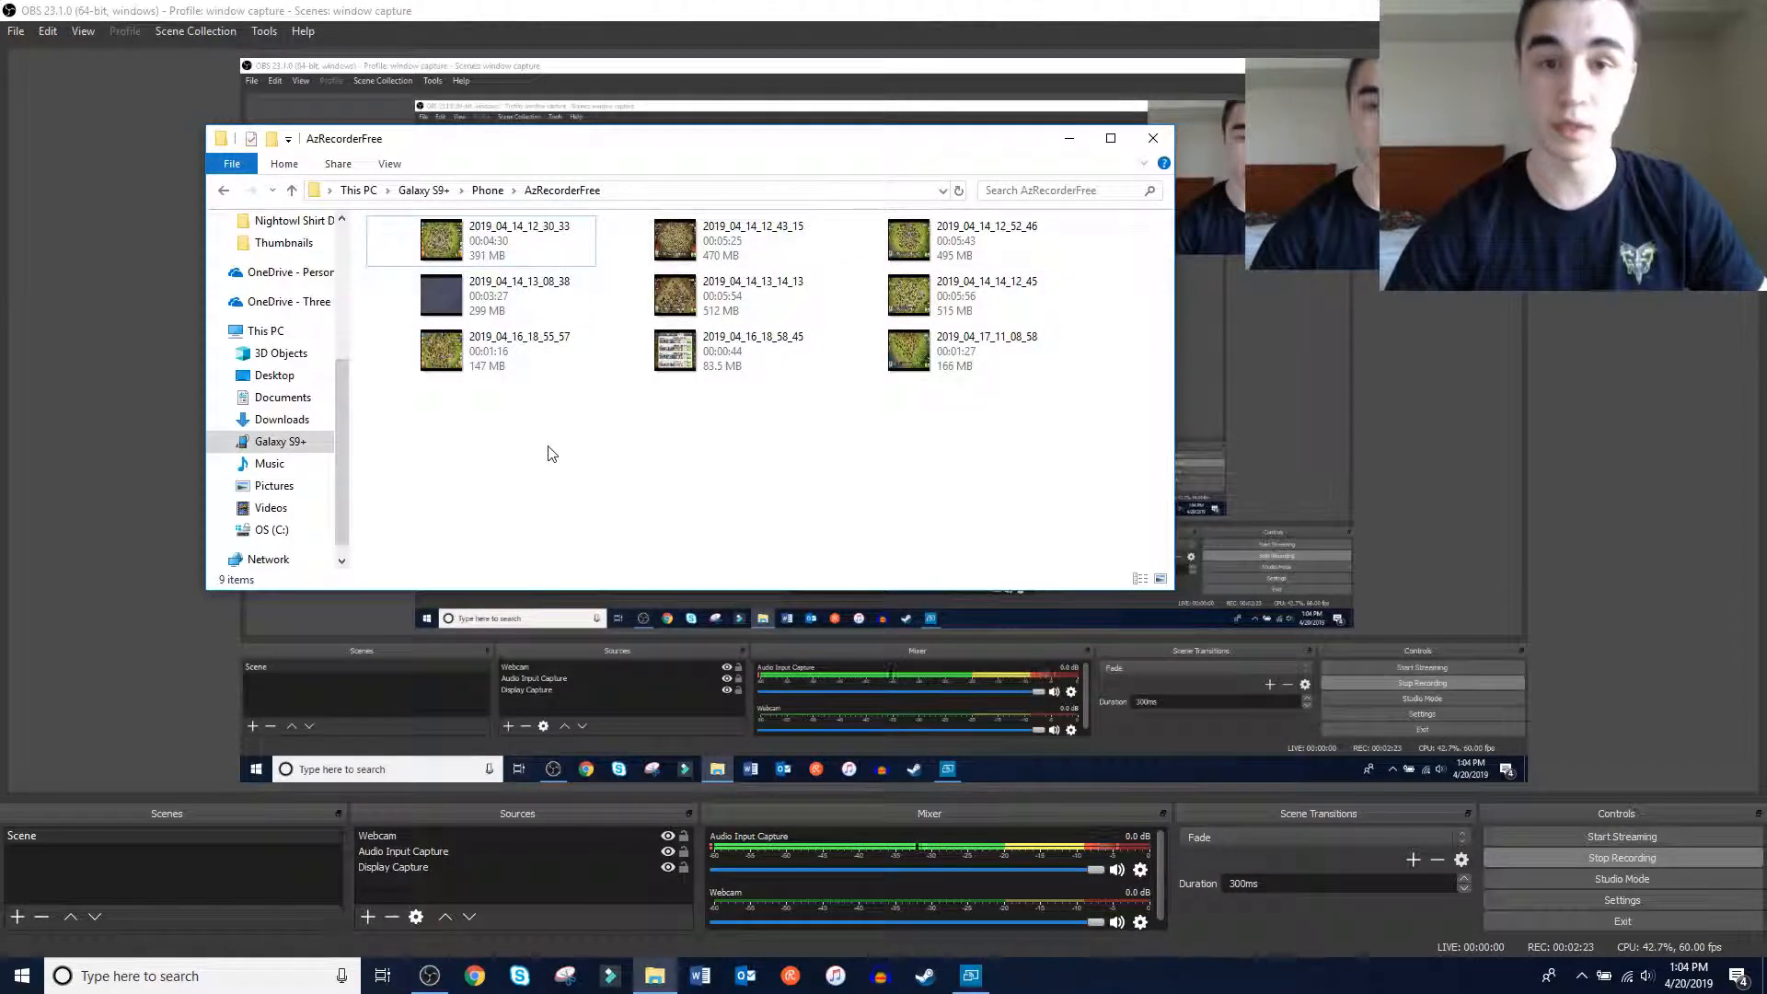
Try to select the first three recordings together one by one
left_click(377, 242)
left_click(611, 241)
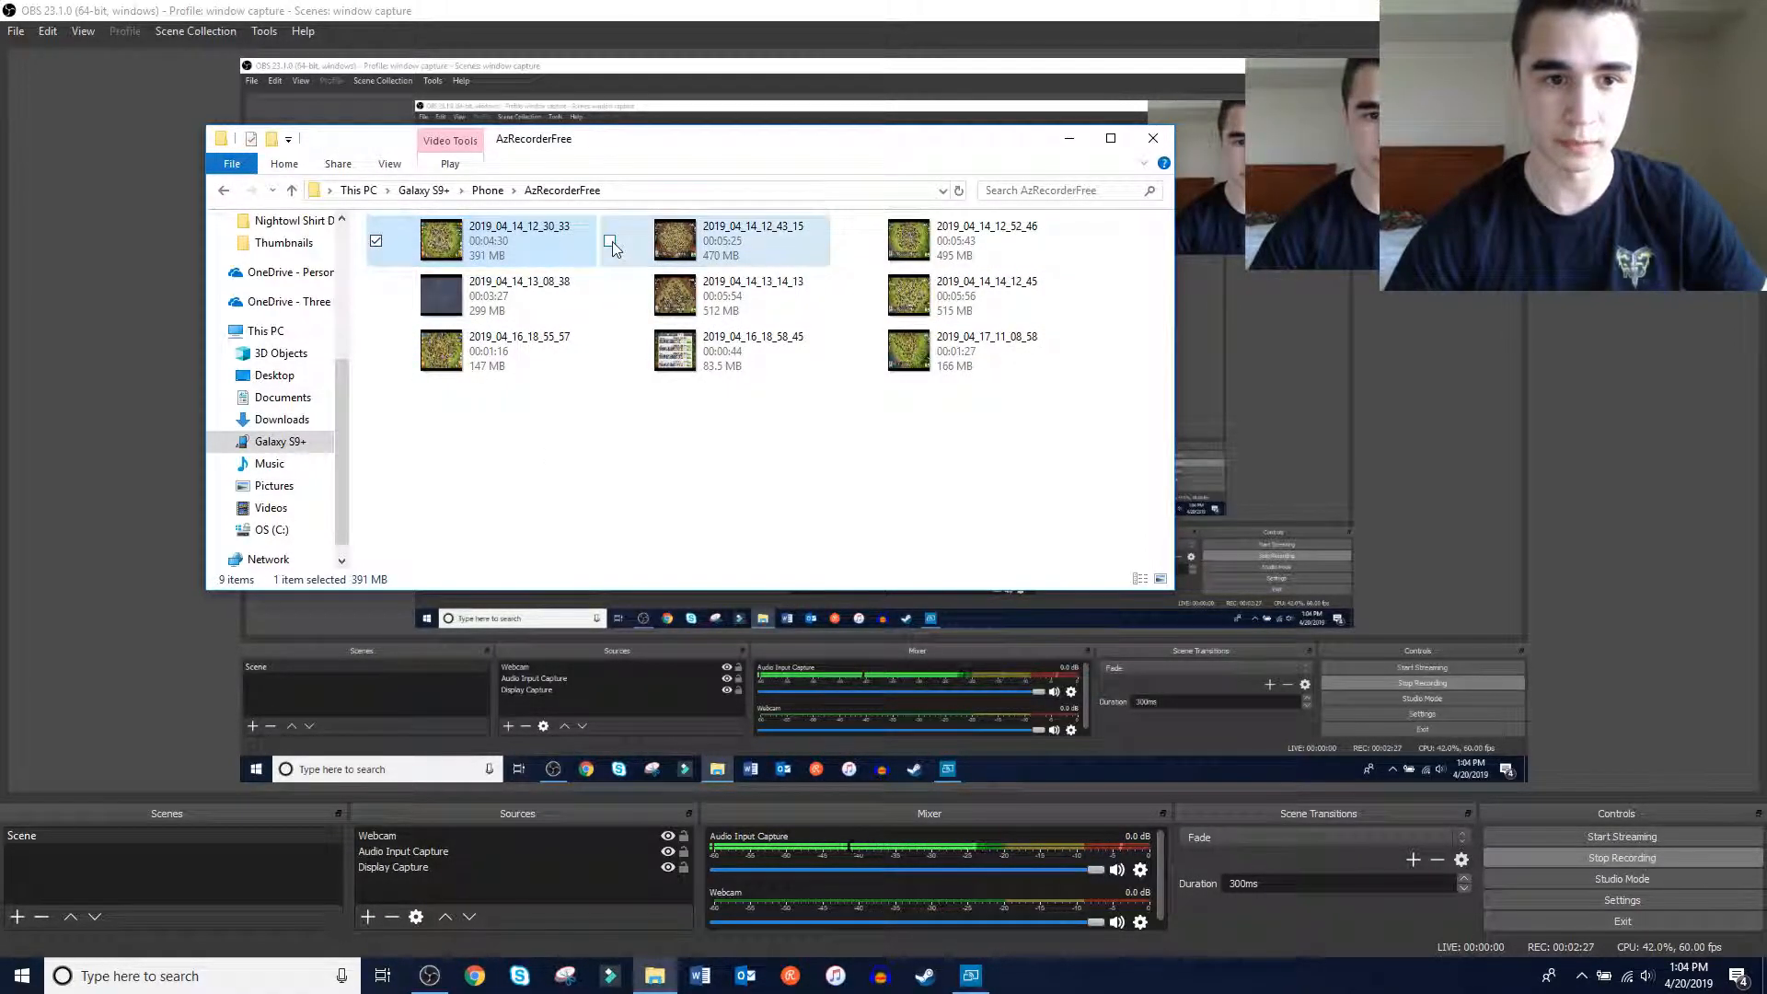
left_click(851, 258)
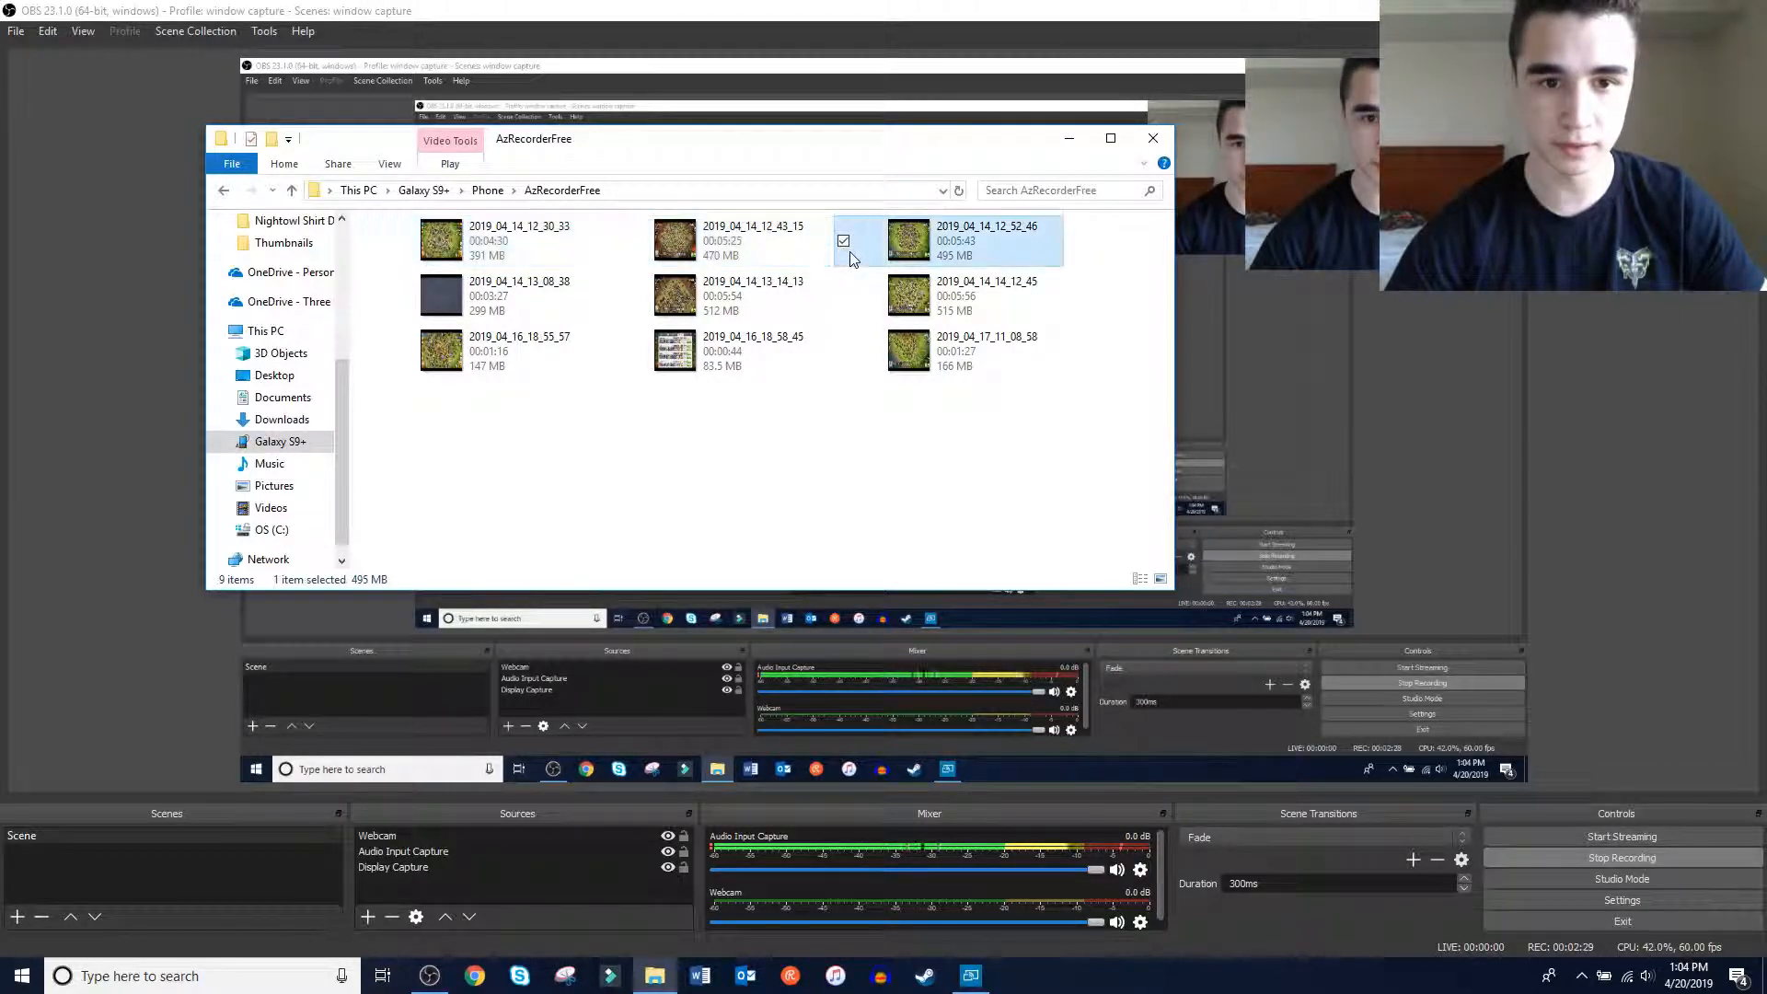
Select all nine recordings in the AzRecorderFree folder, starting from 2019_04_14_12_30_33, and try moving them as a group
left_click(439, 246)
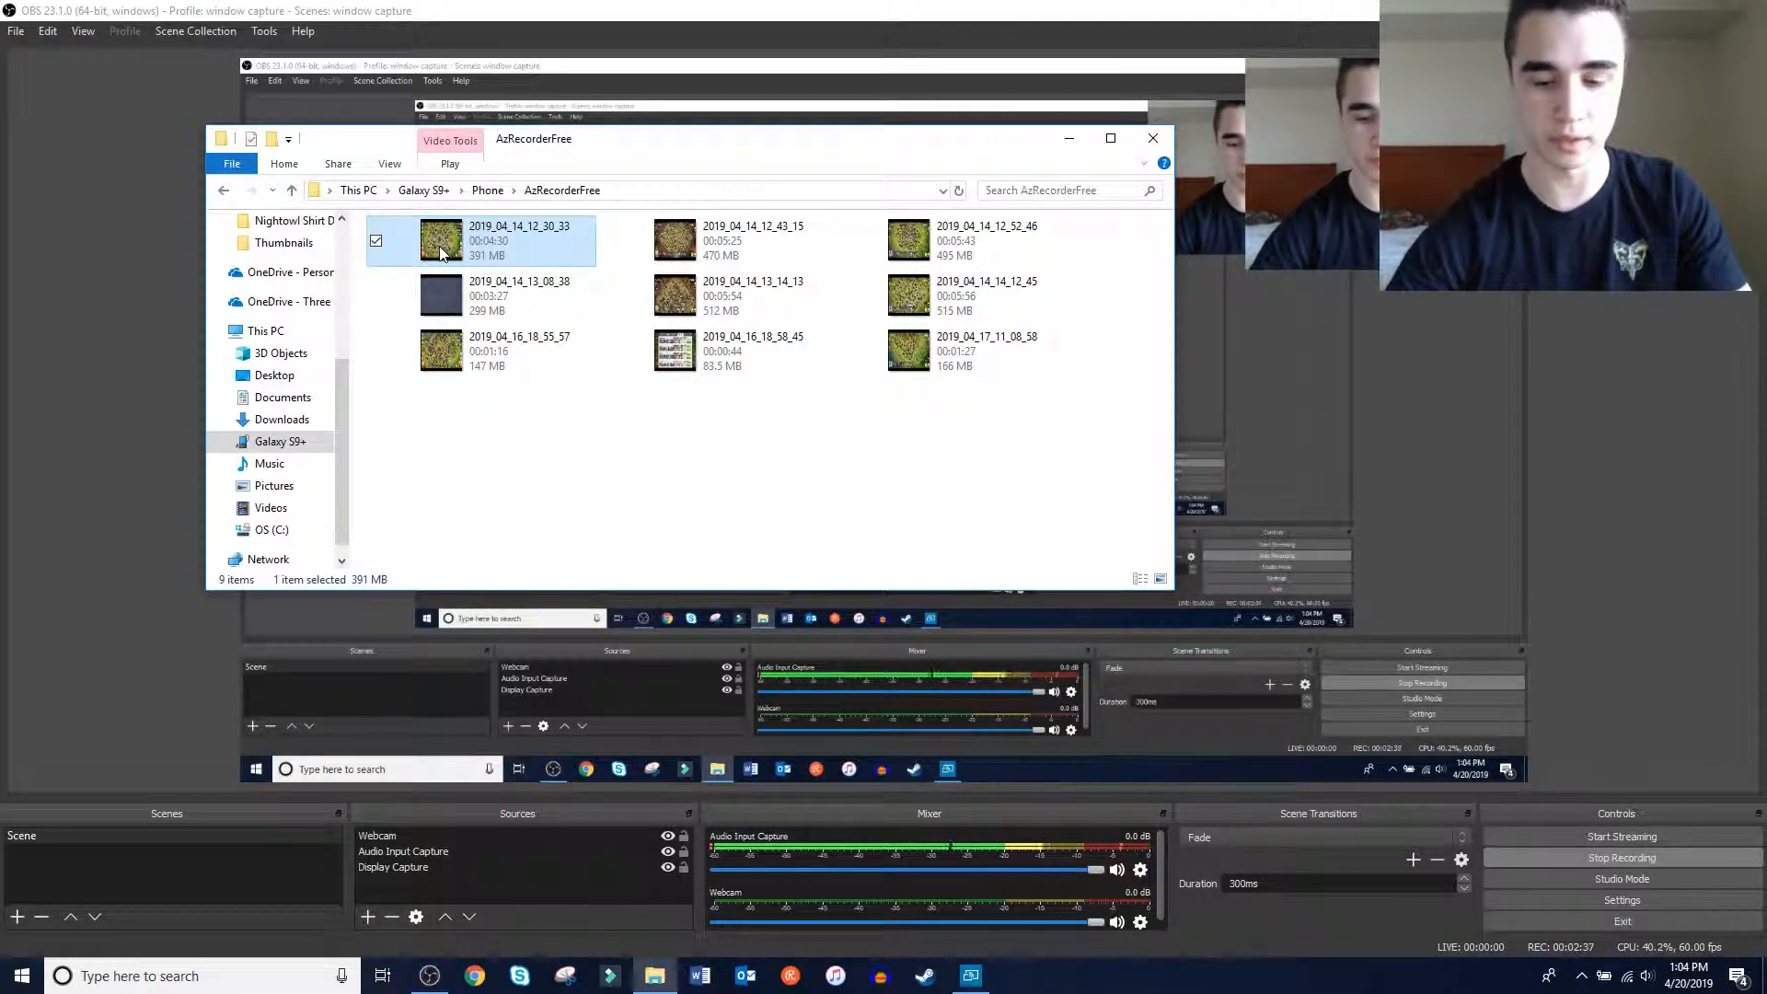
key("shift+Right")
key("shift+Down")
key("shift+Right")
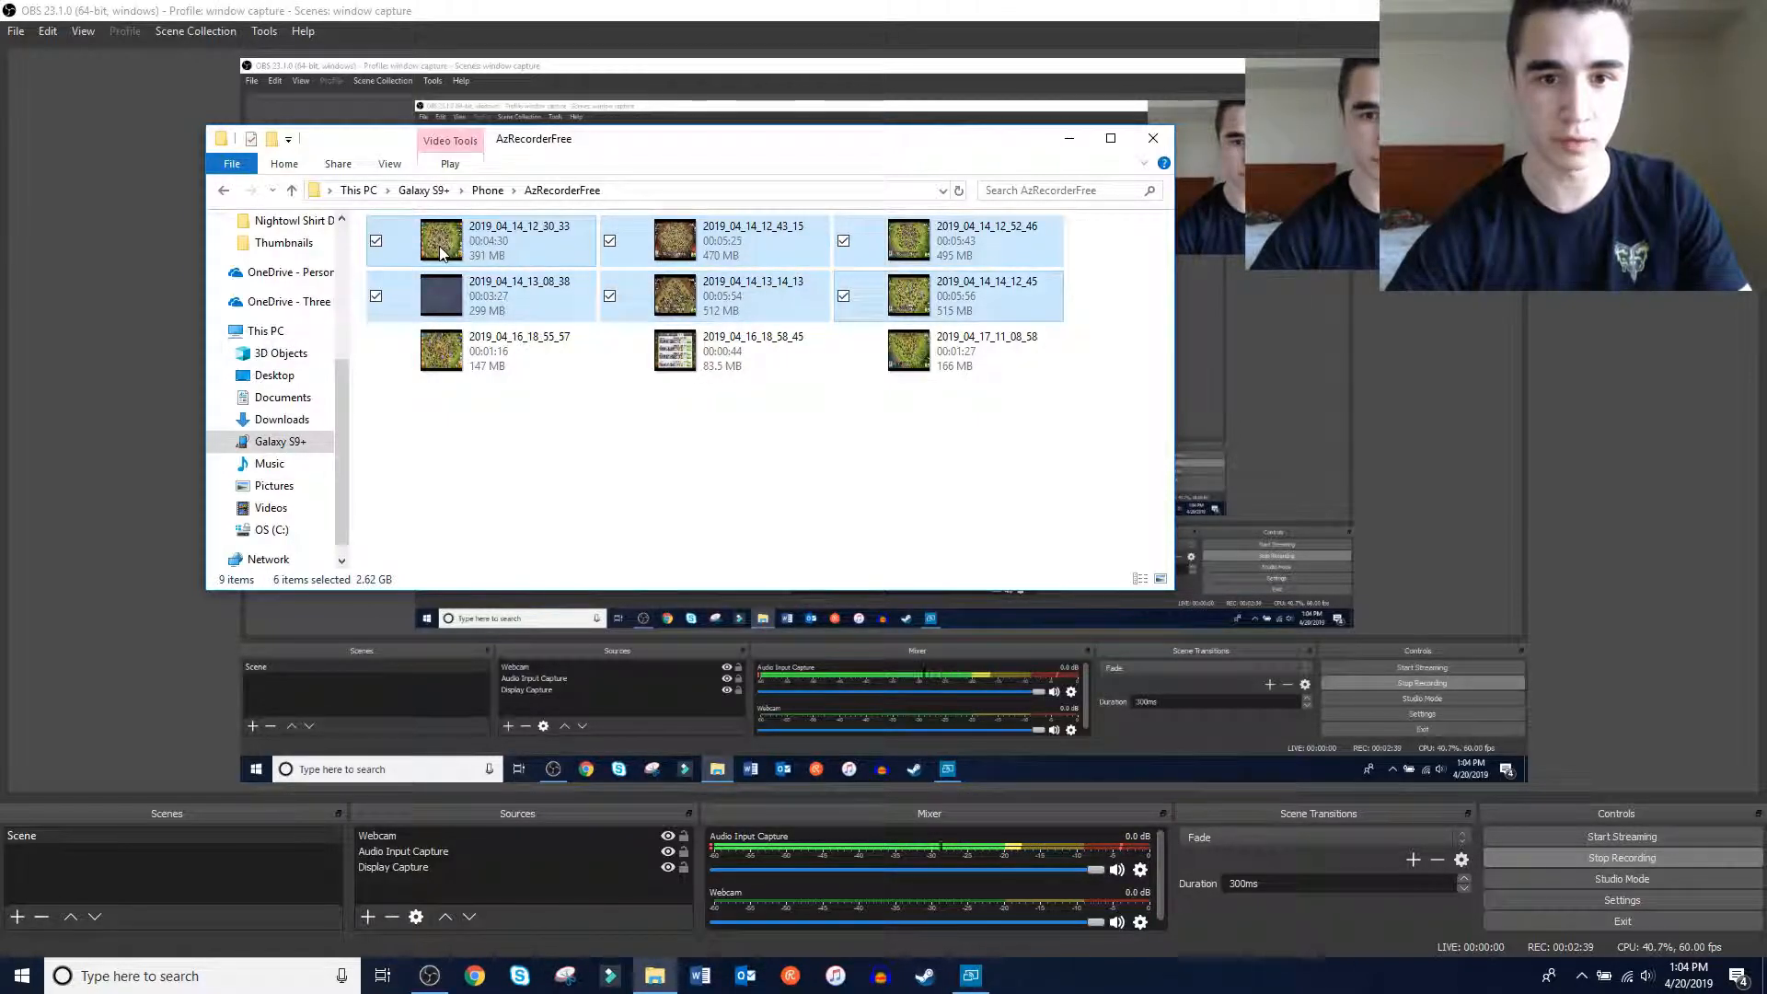
key("shift+Down")
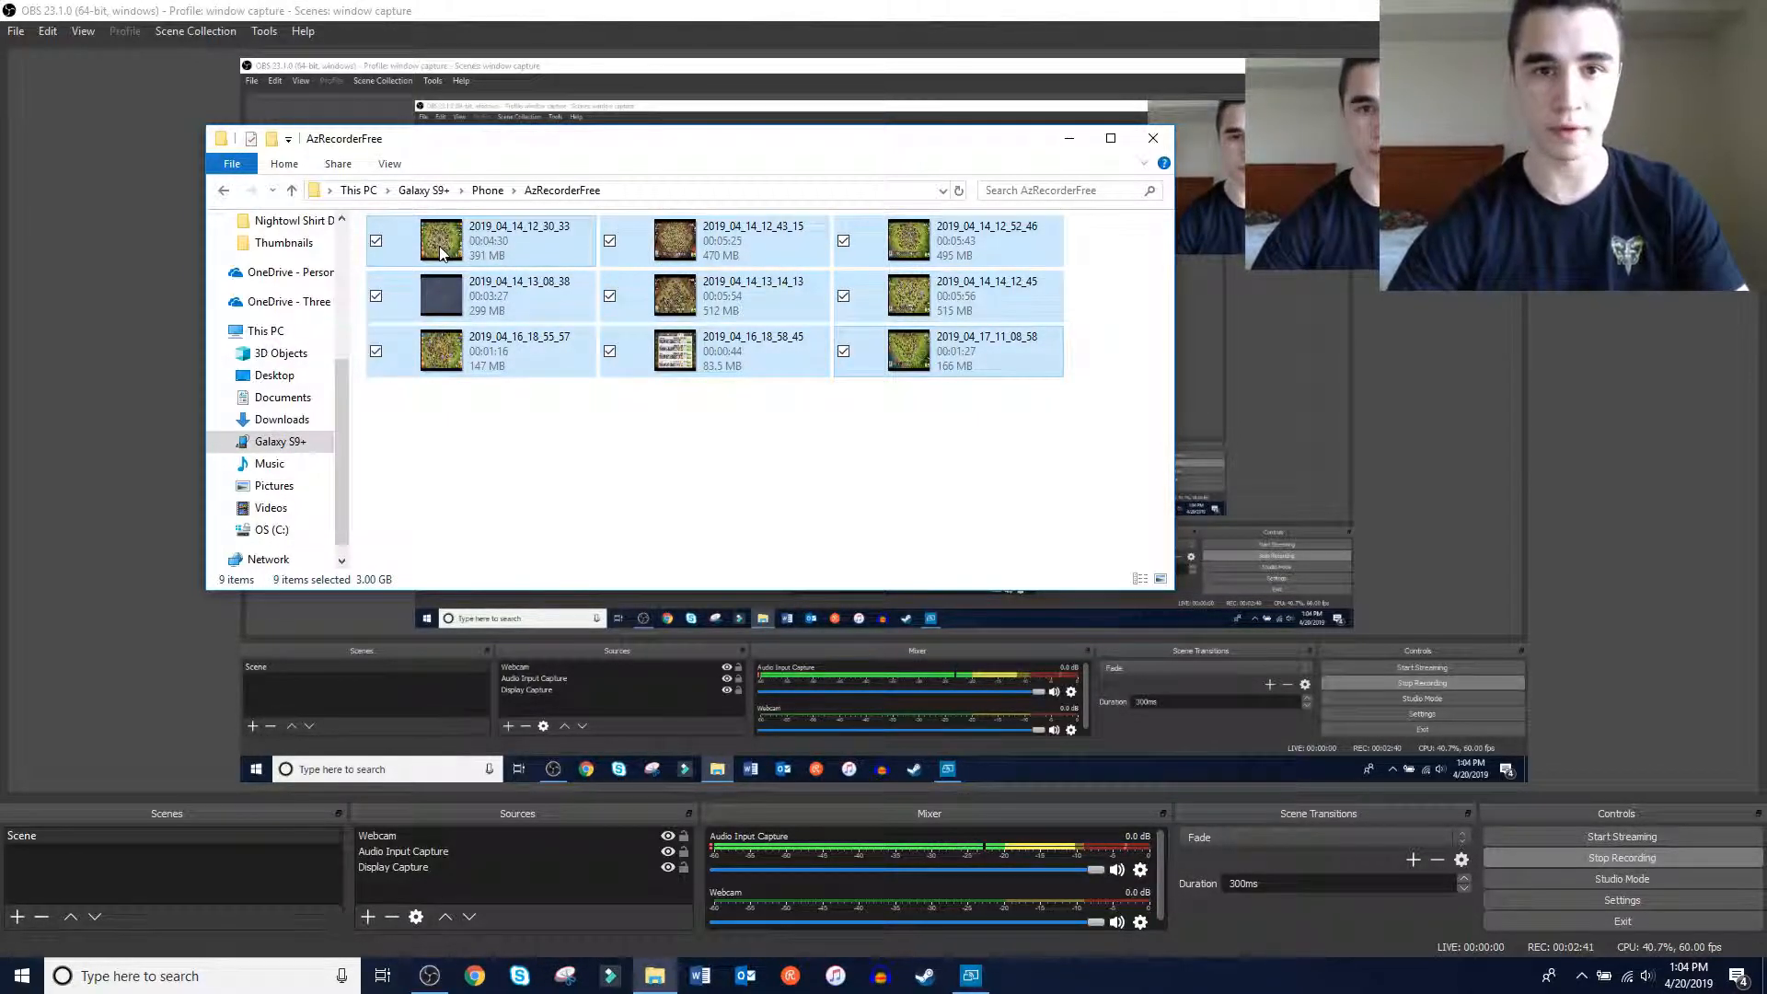
left_click_drag(440, 246, 557, 433)
left_click(558, 435)
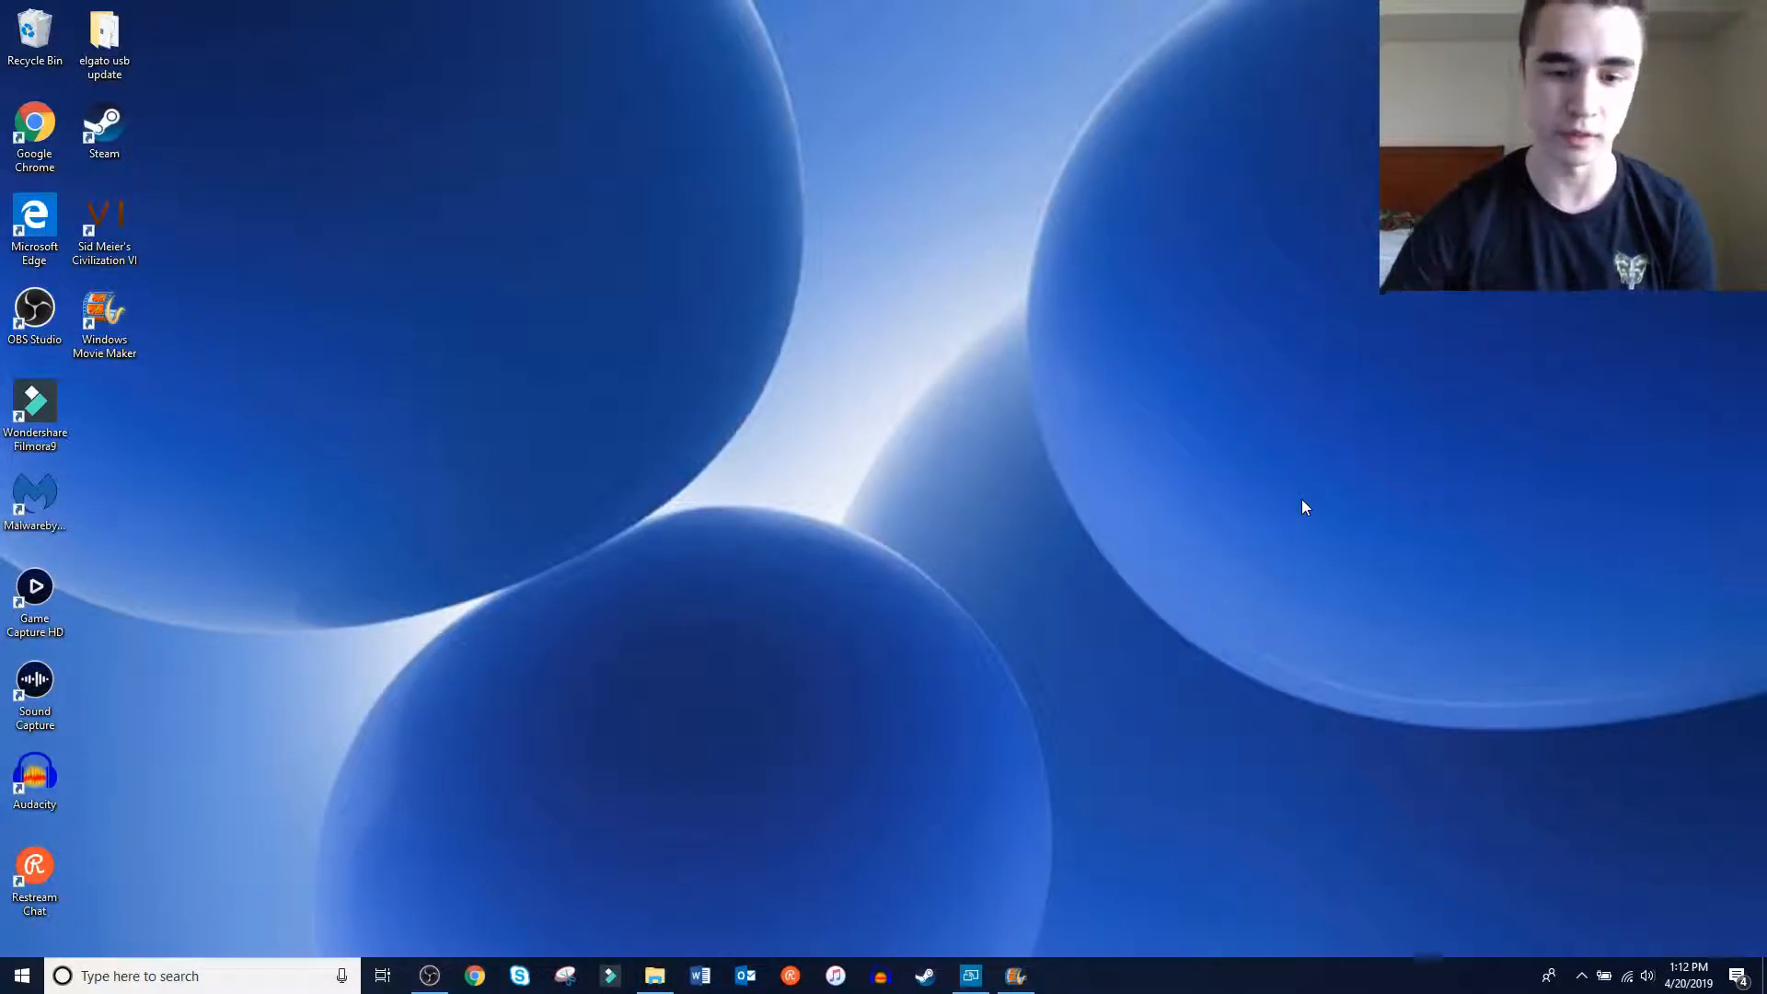
Open Google Chrome and search the web for "download movie maker 2016"
left_click(475, 973)
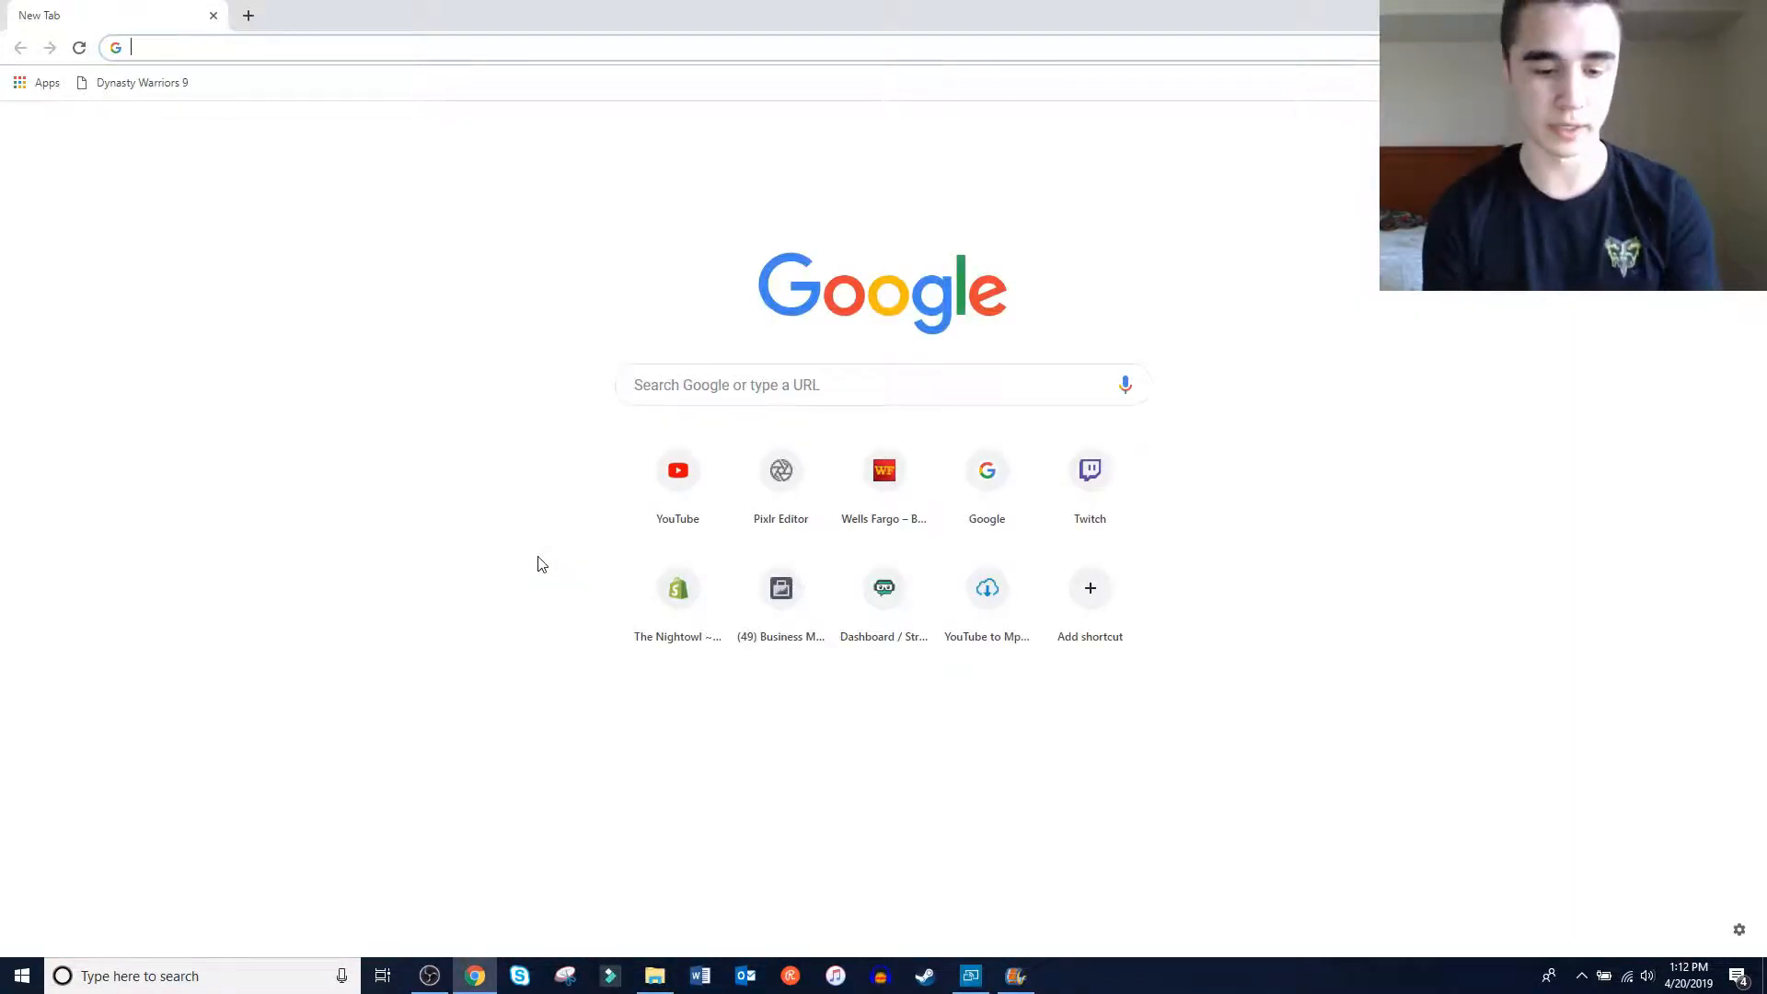
type("downl")
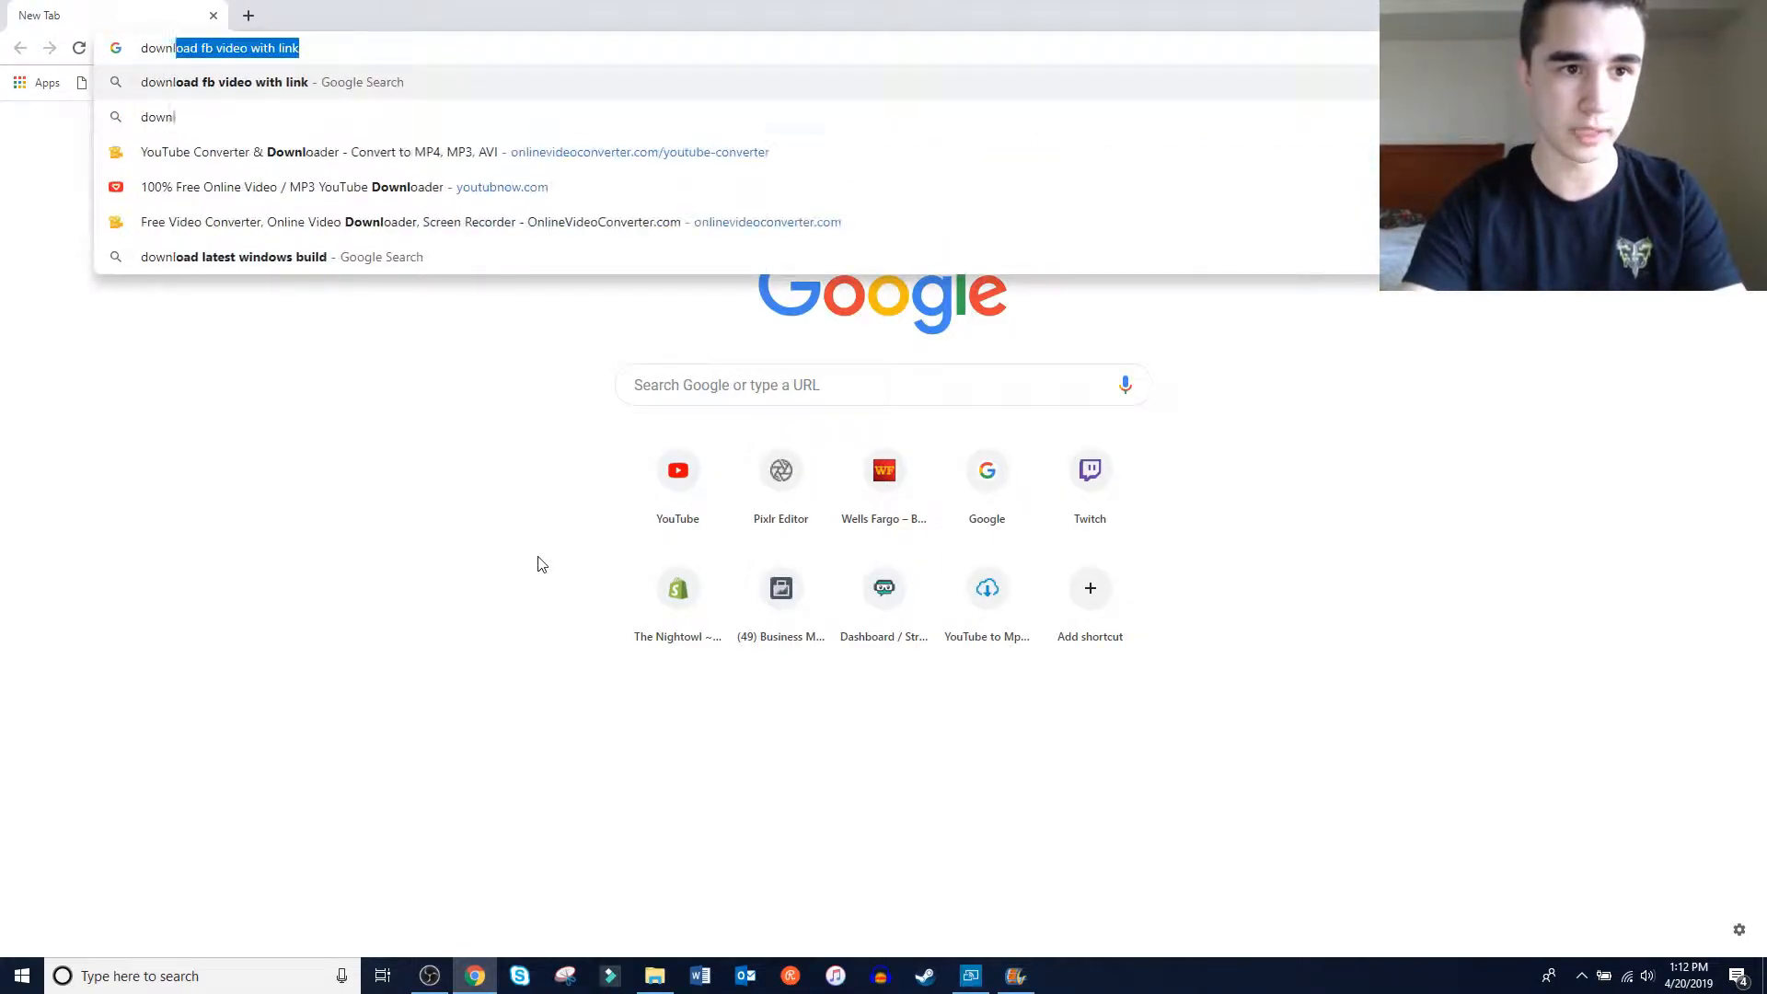
type("oad movi")
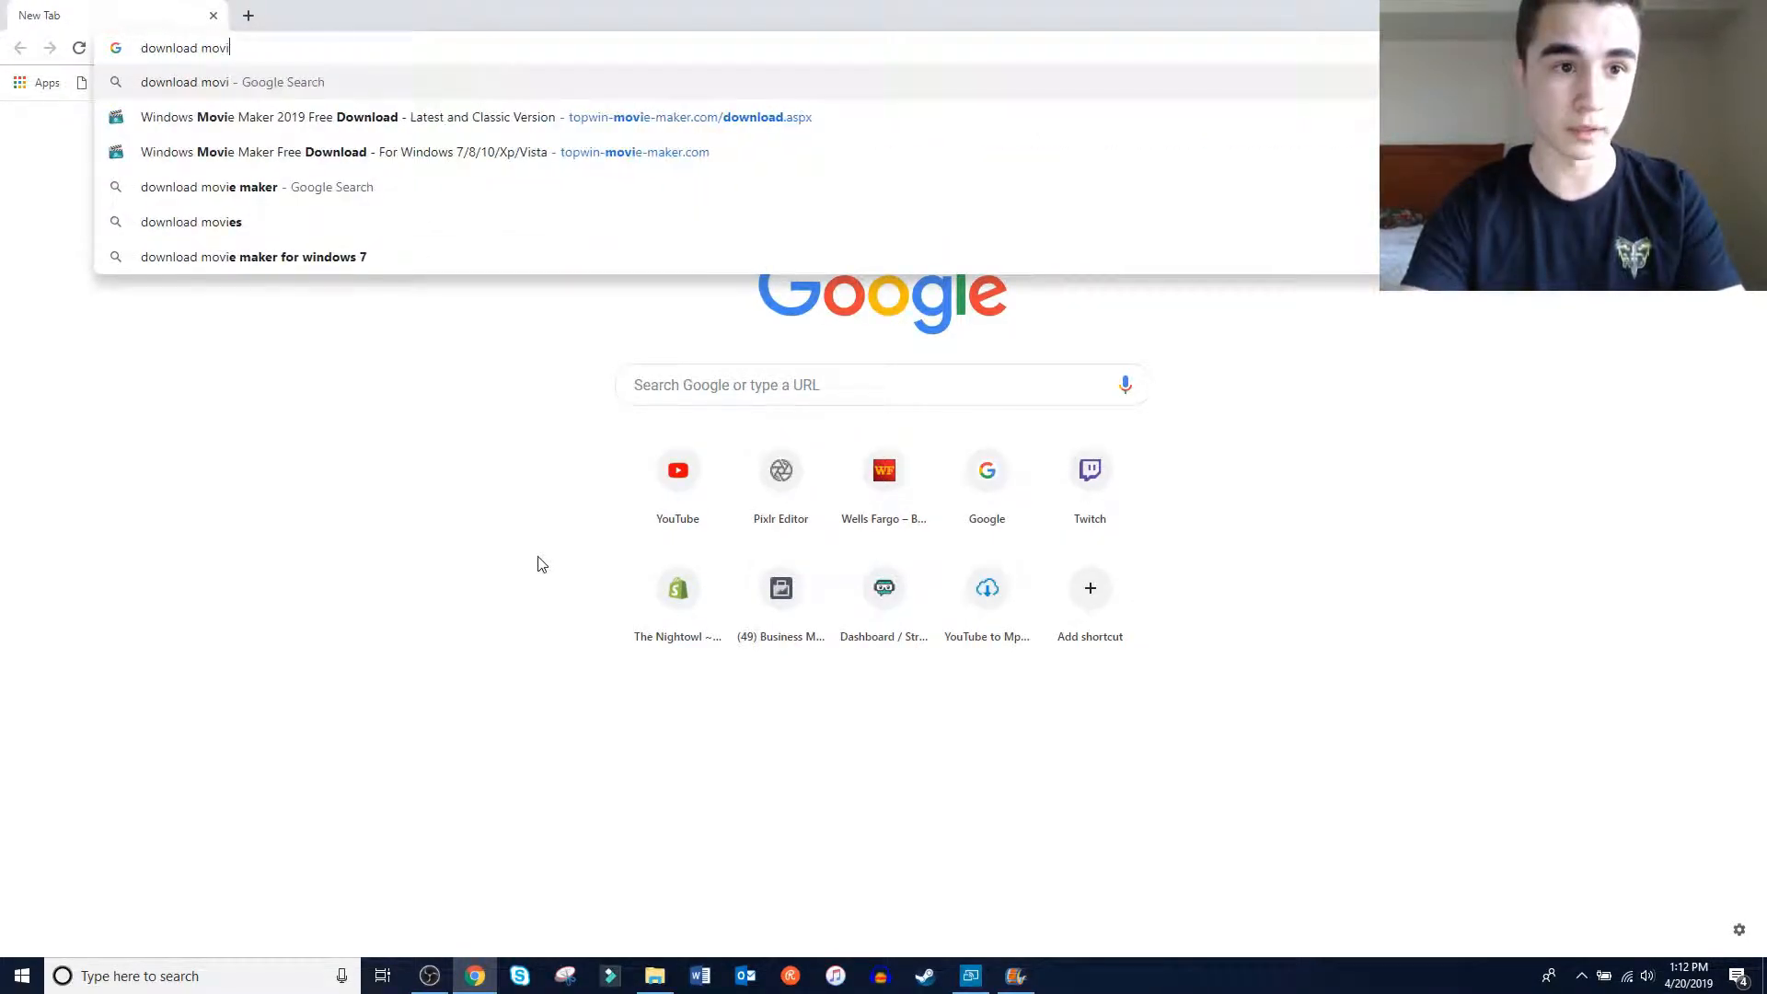
type("e maker 201")
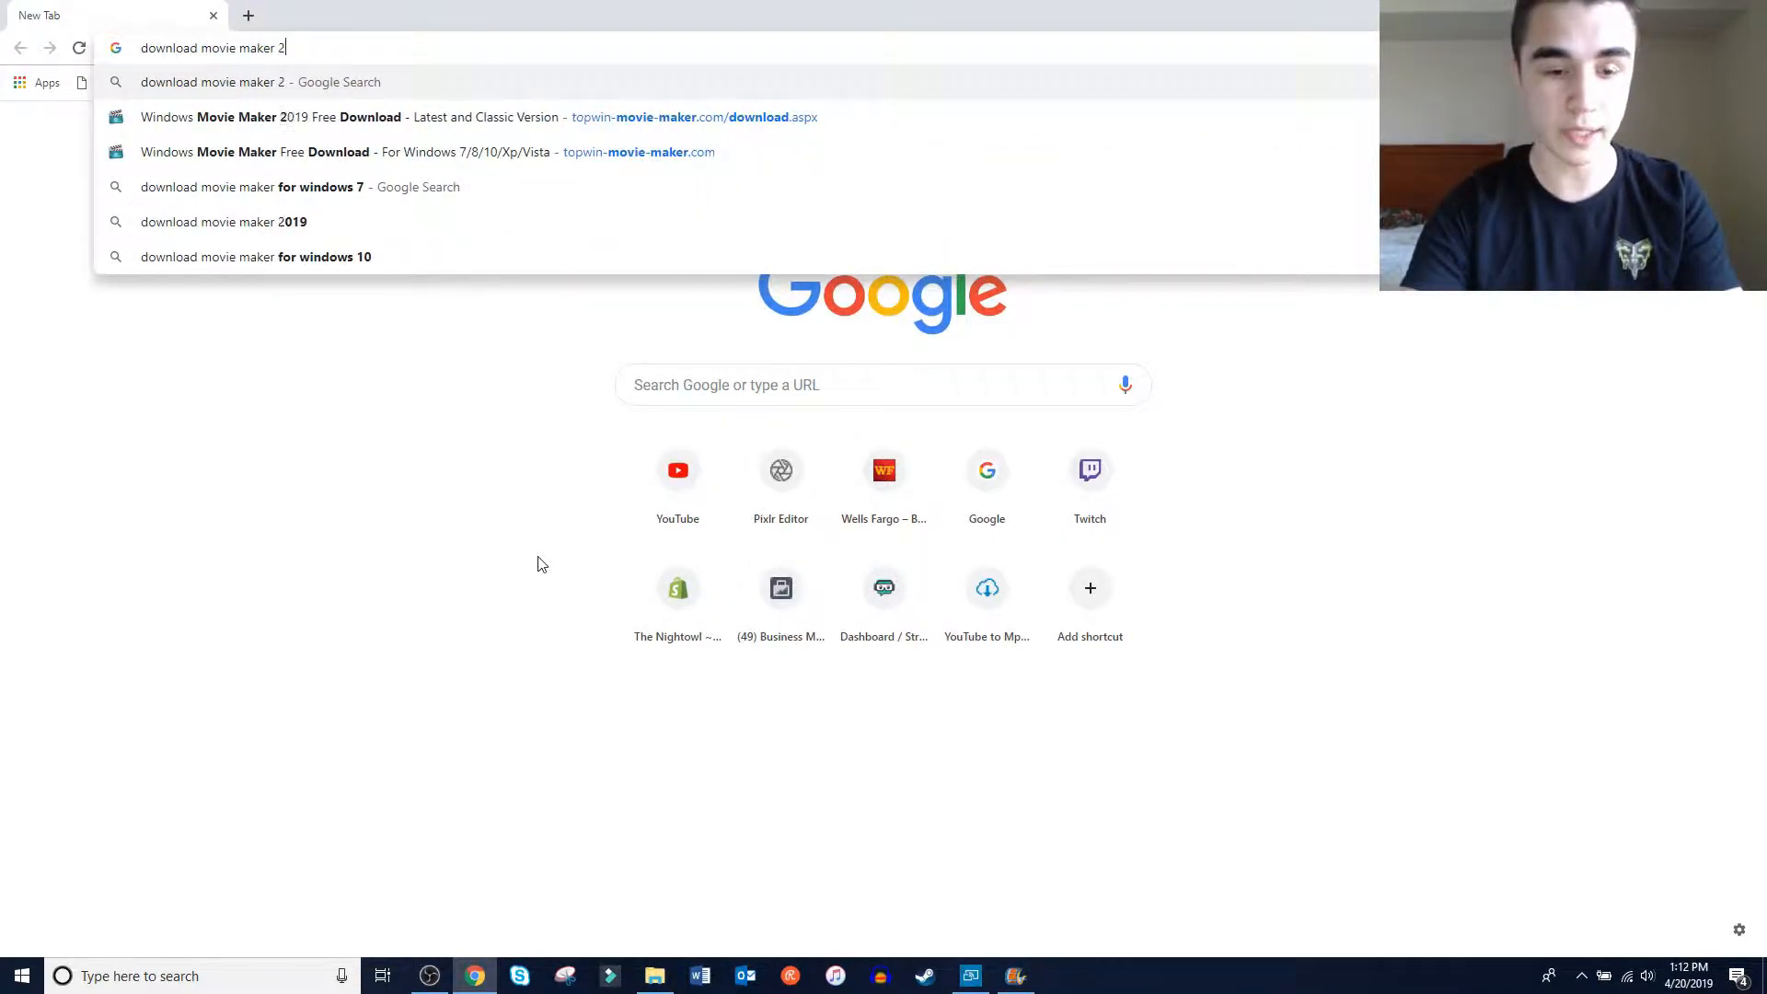
type("6")
key("Return")
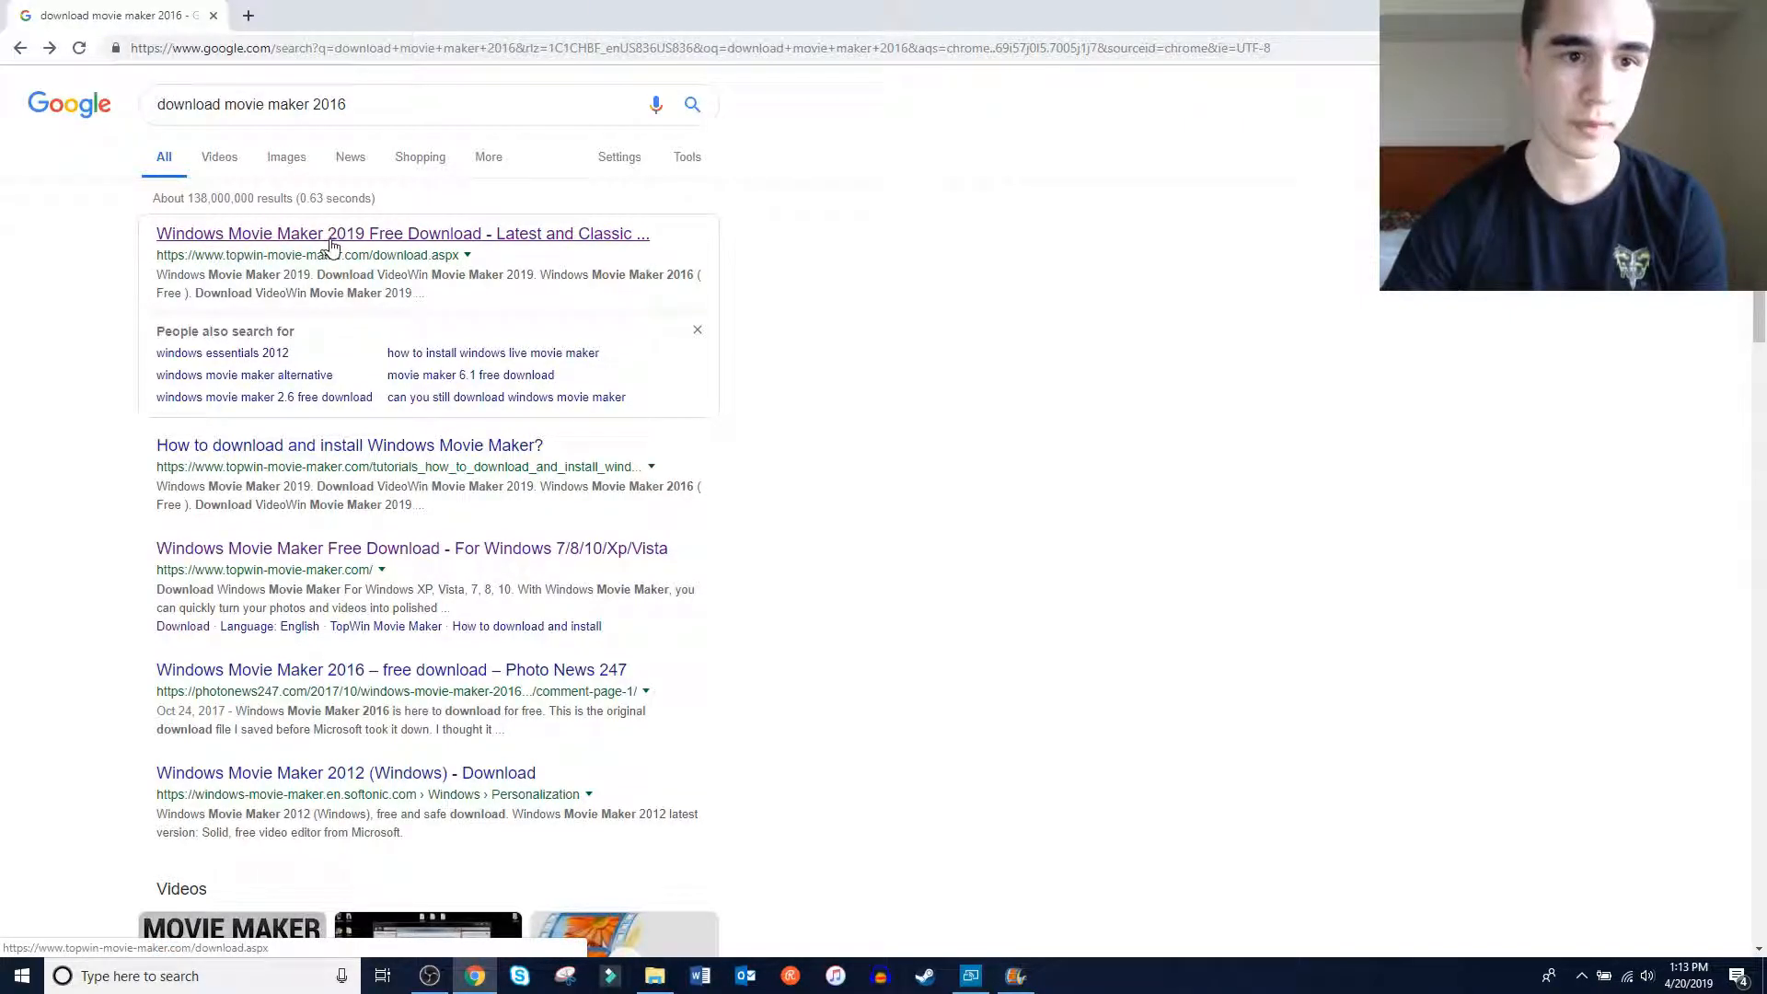
Open the topwin-movie-maker.com download page from the results and choose the free Windows Movie Maker 2016 download
left_click(547, 237)
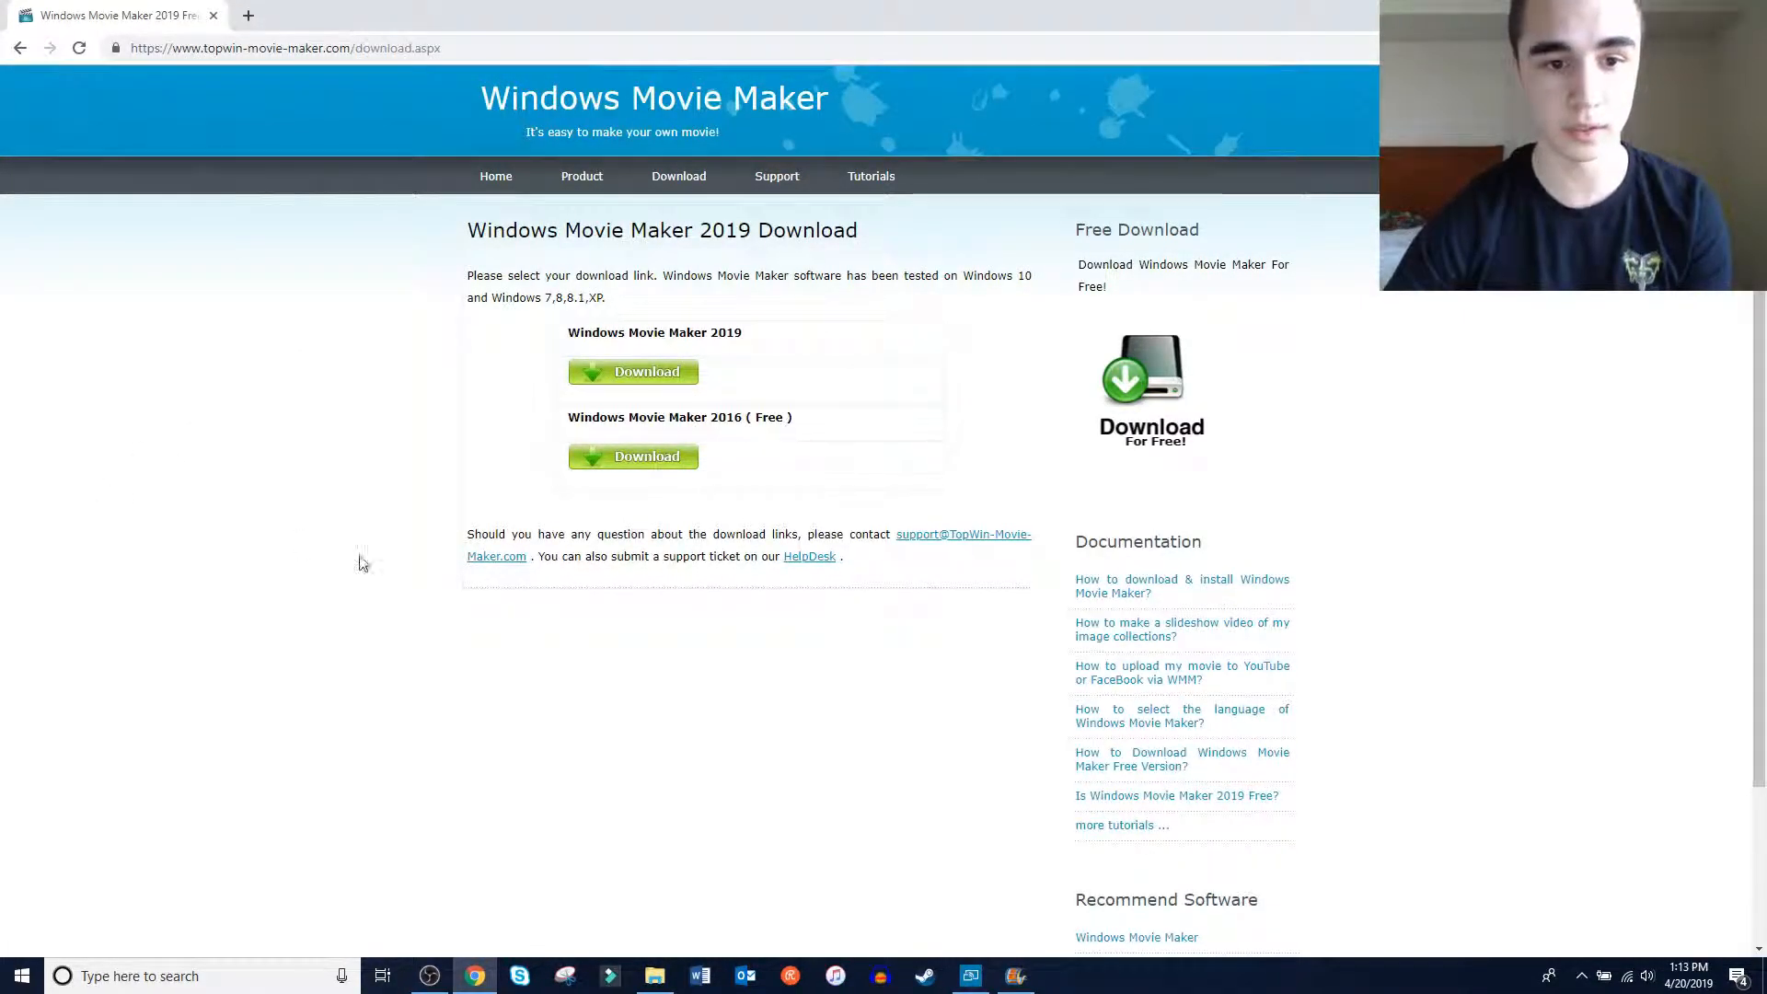
left_click(669, 457)
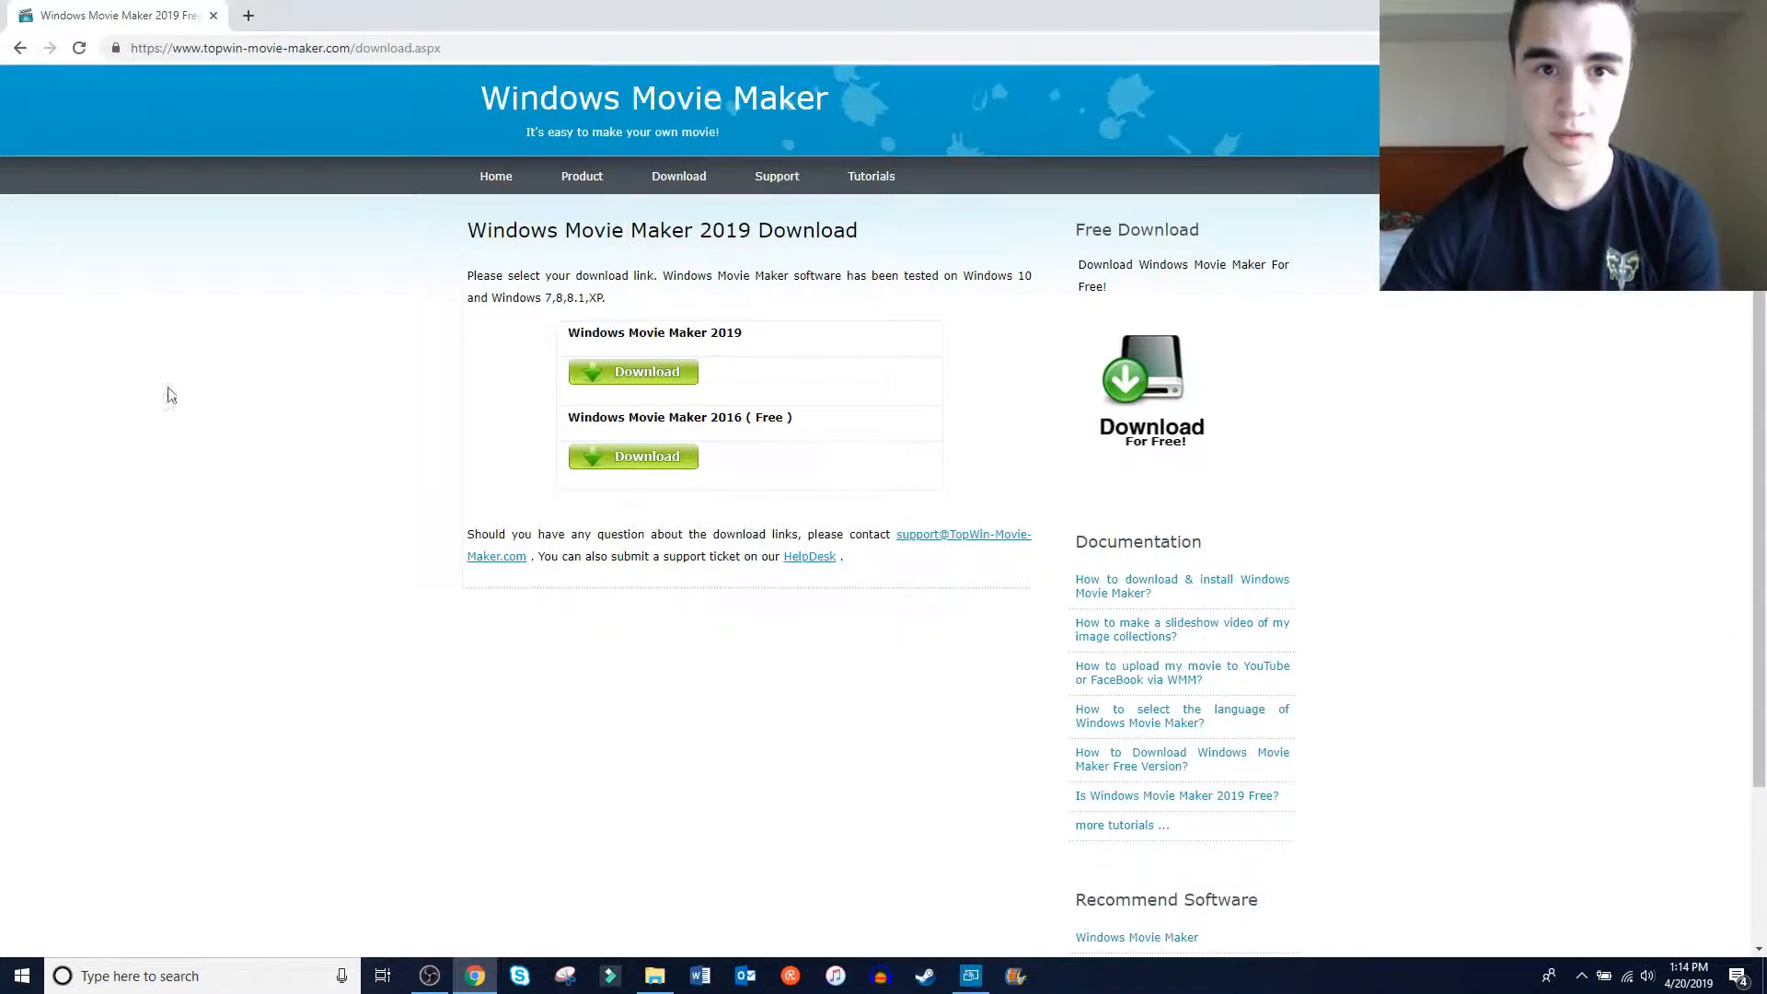
left_click(1661, 13)
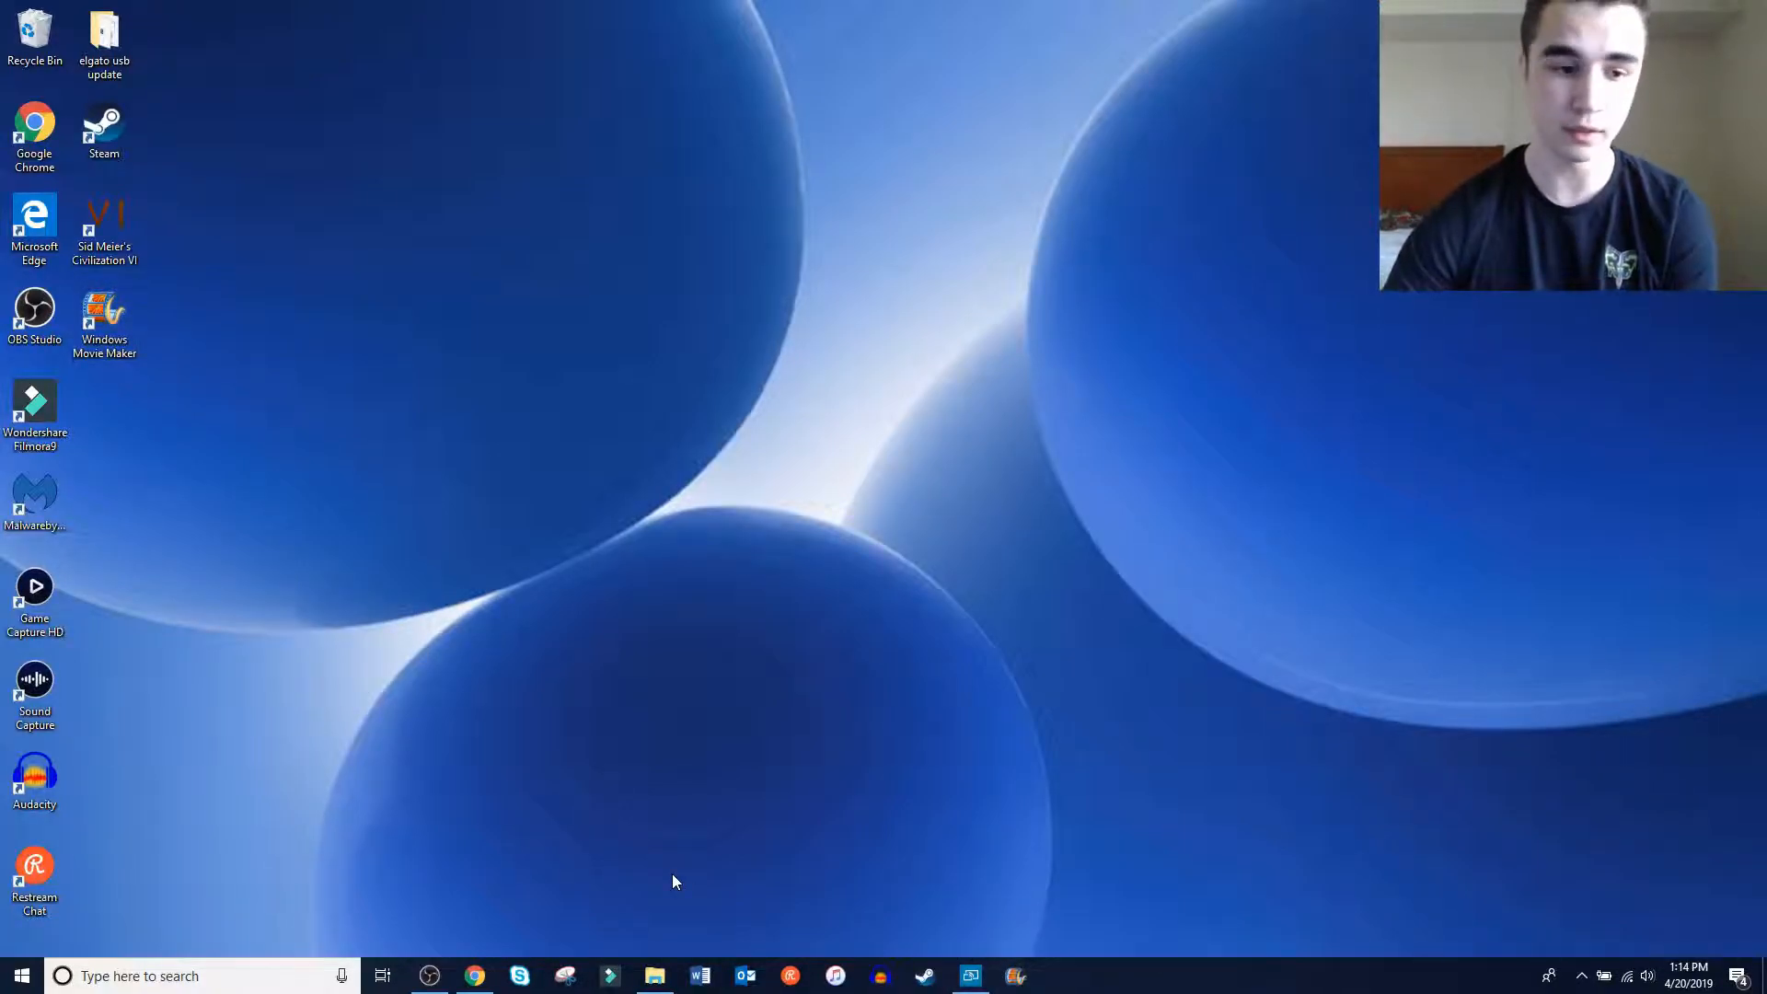
Search the computer for "movie maker" and close the search without opening a result
left_click(151, 978)
type("m")
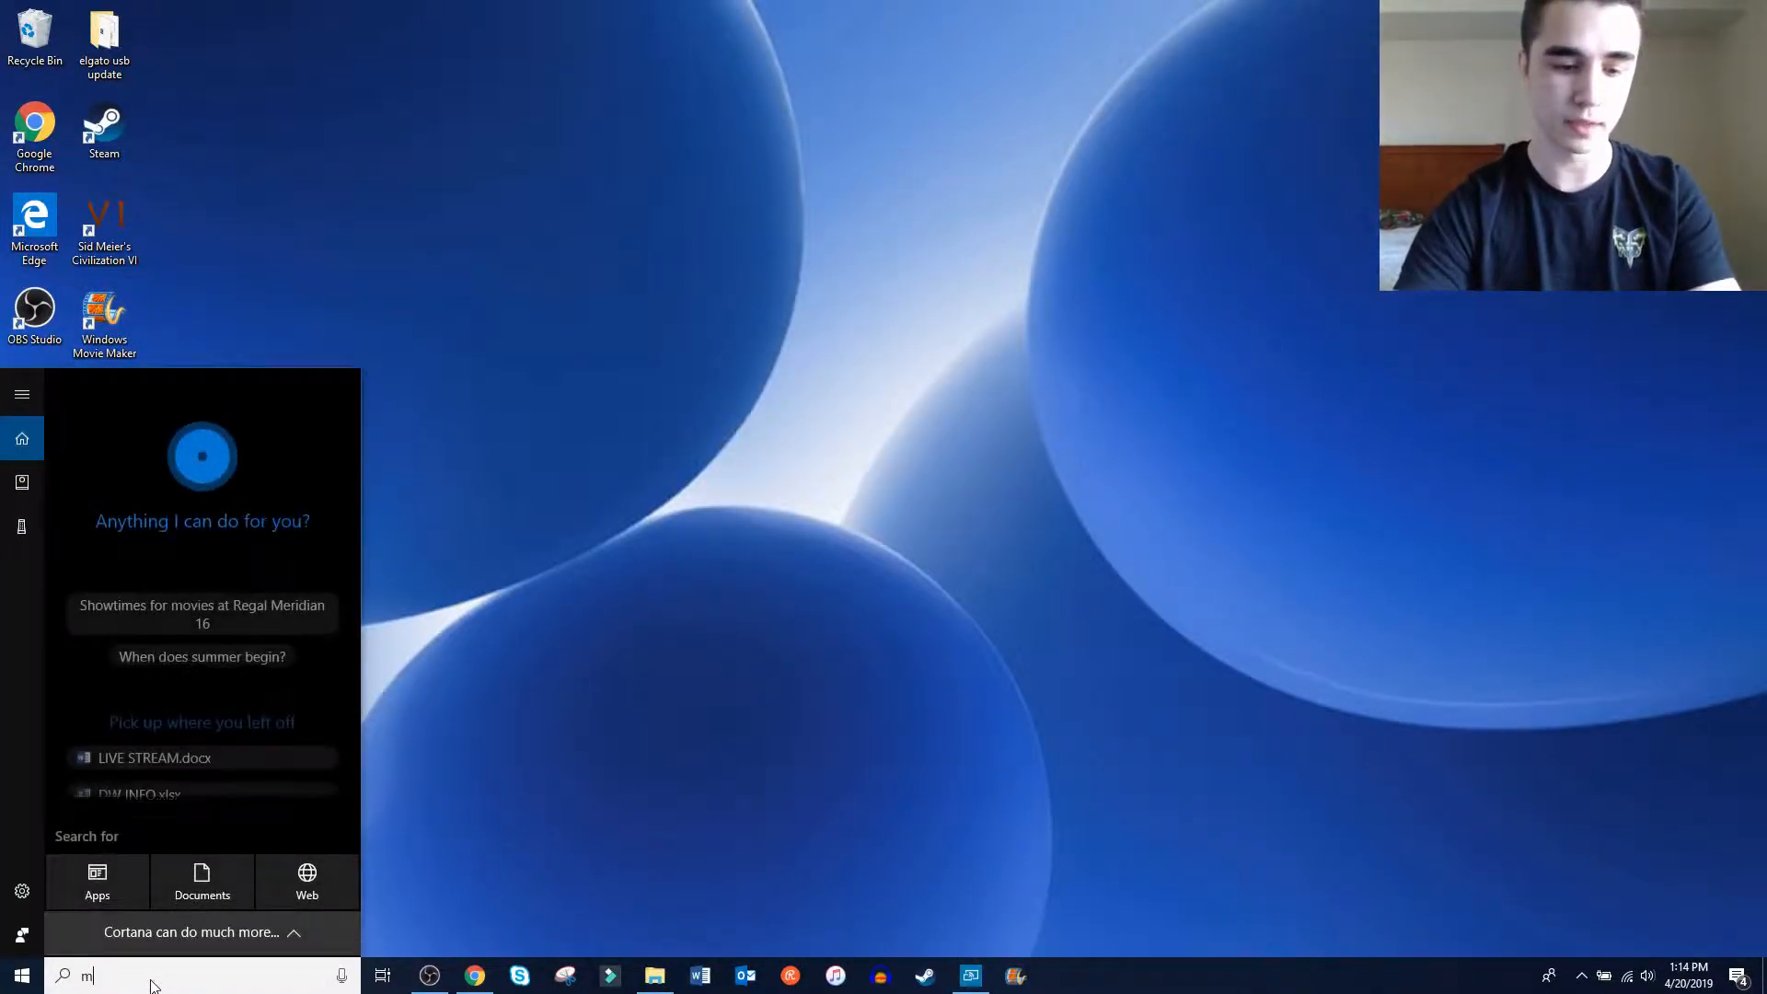
type("ovie m")
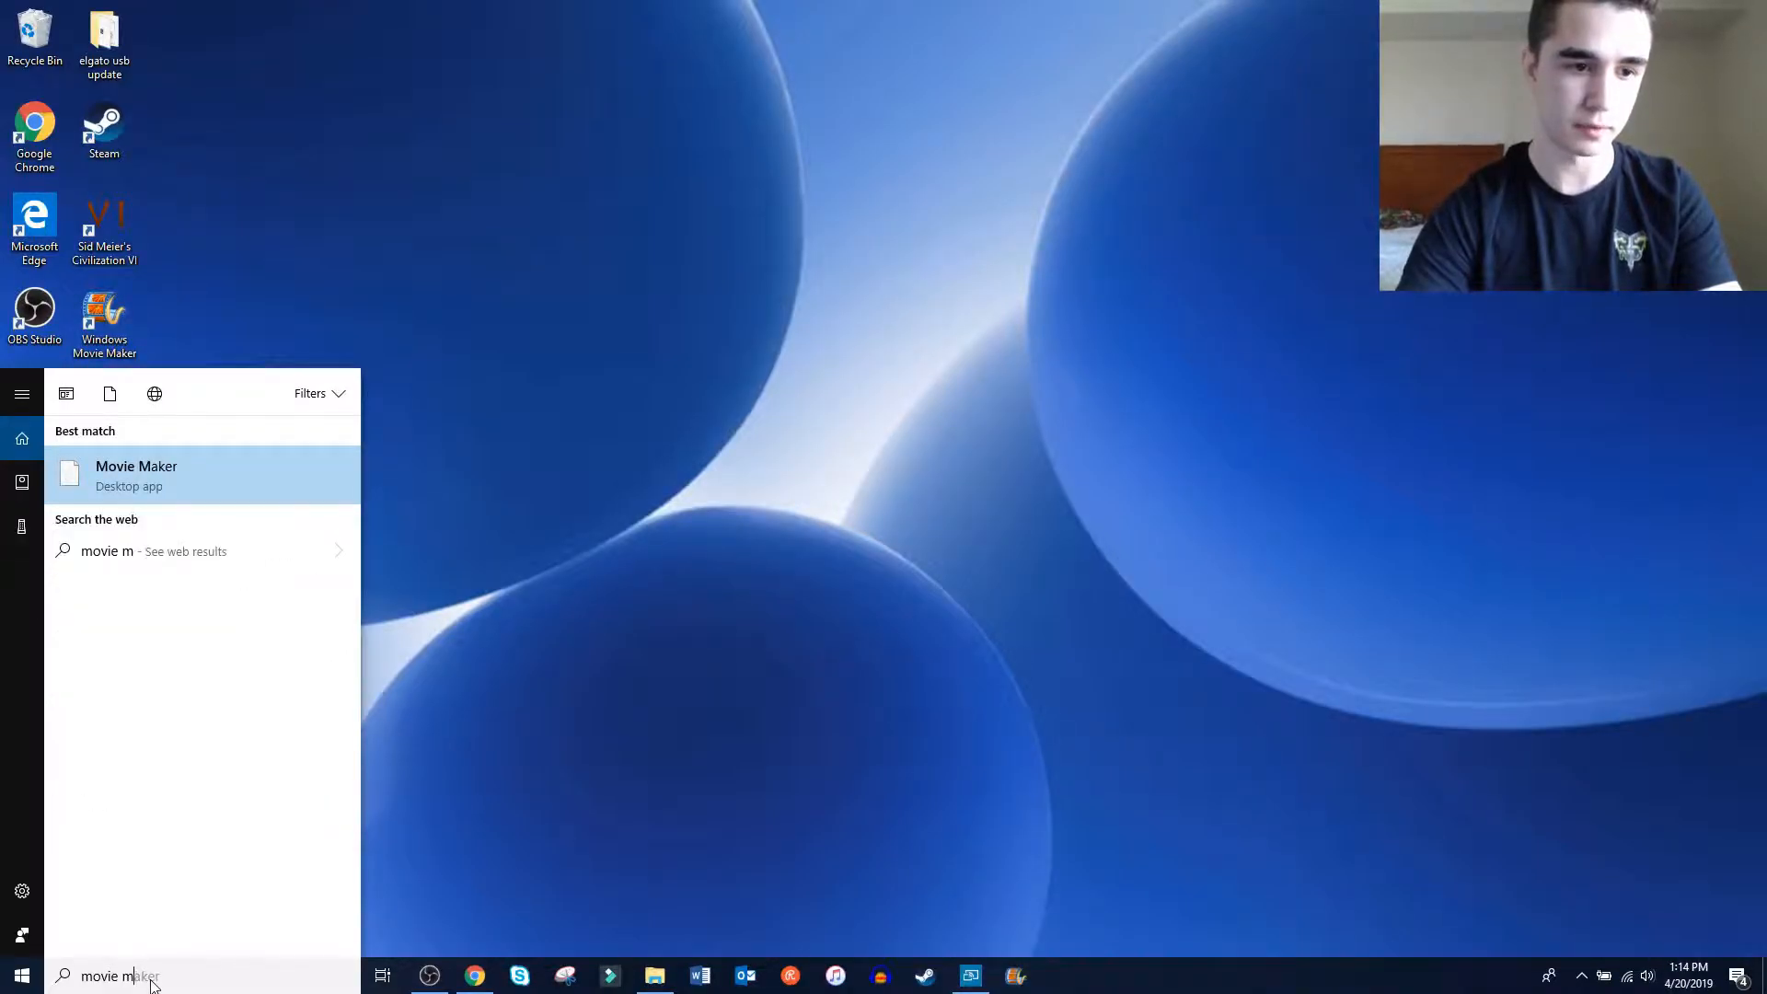
type("aker")
key("Escape")
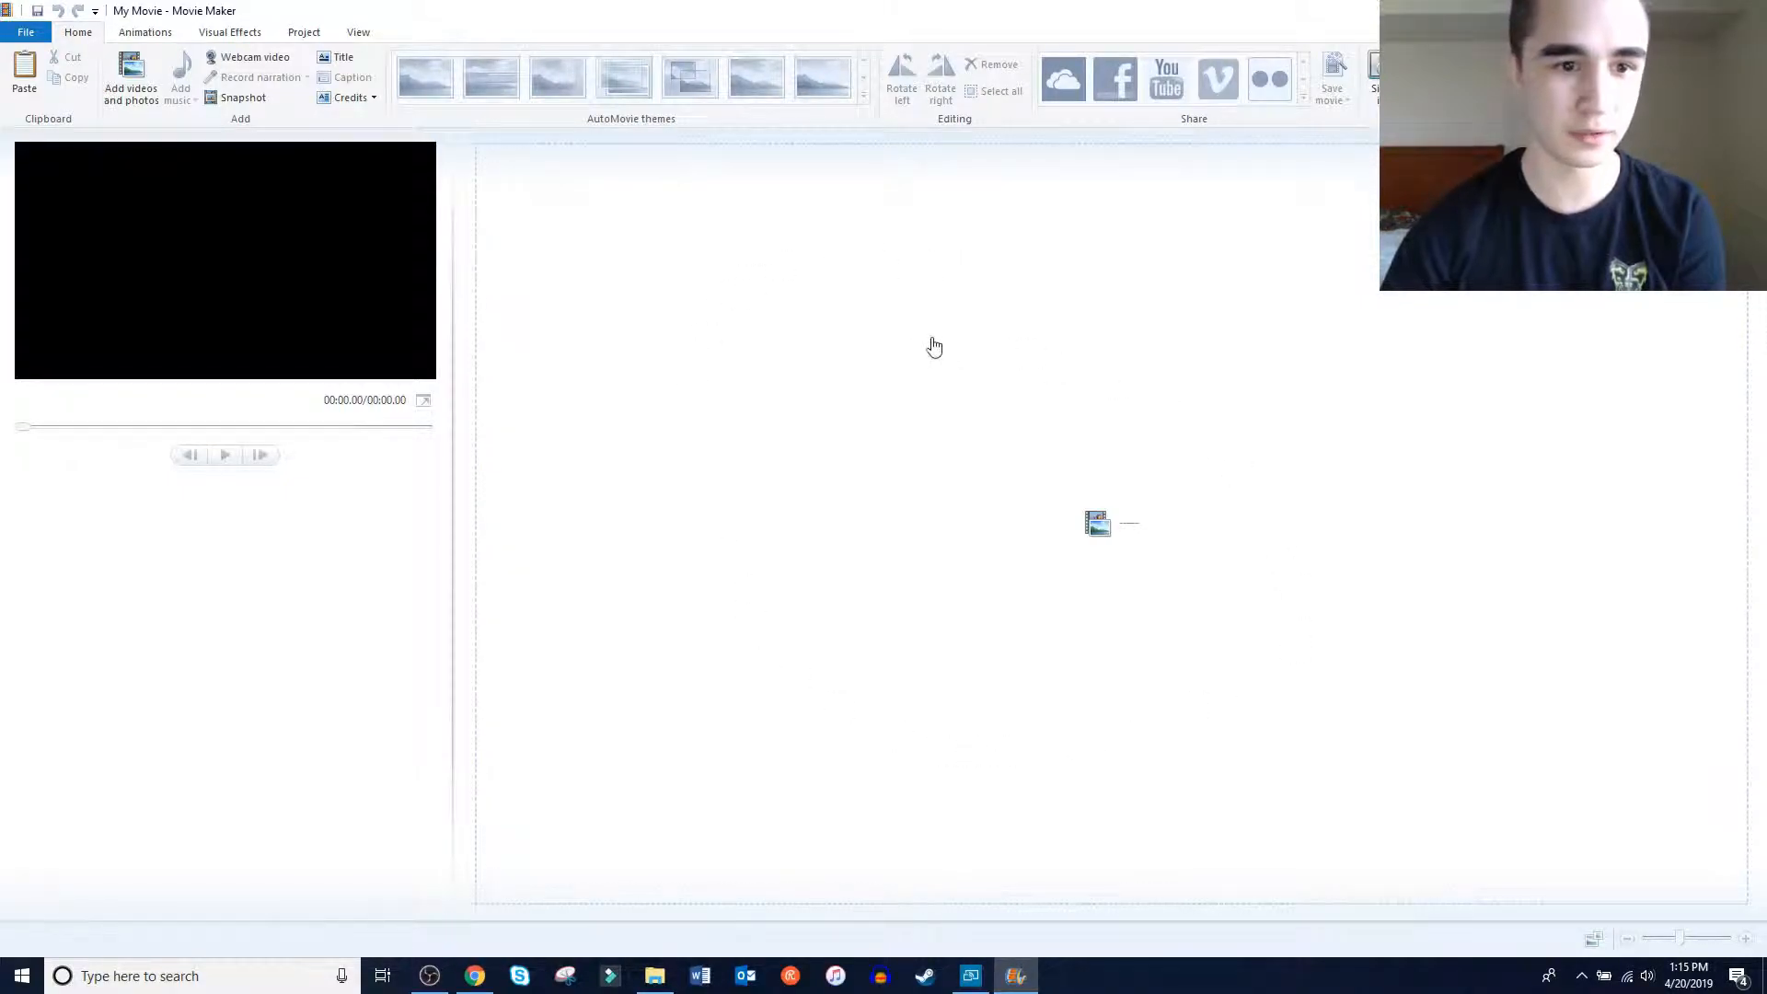
Add the recording 2019_04_14_13_08_38 from the TNOYoutube folder to the empty Movie Maker project
left_click(798, 446)
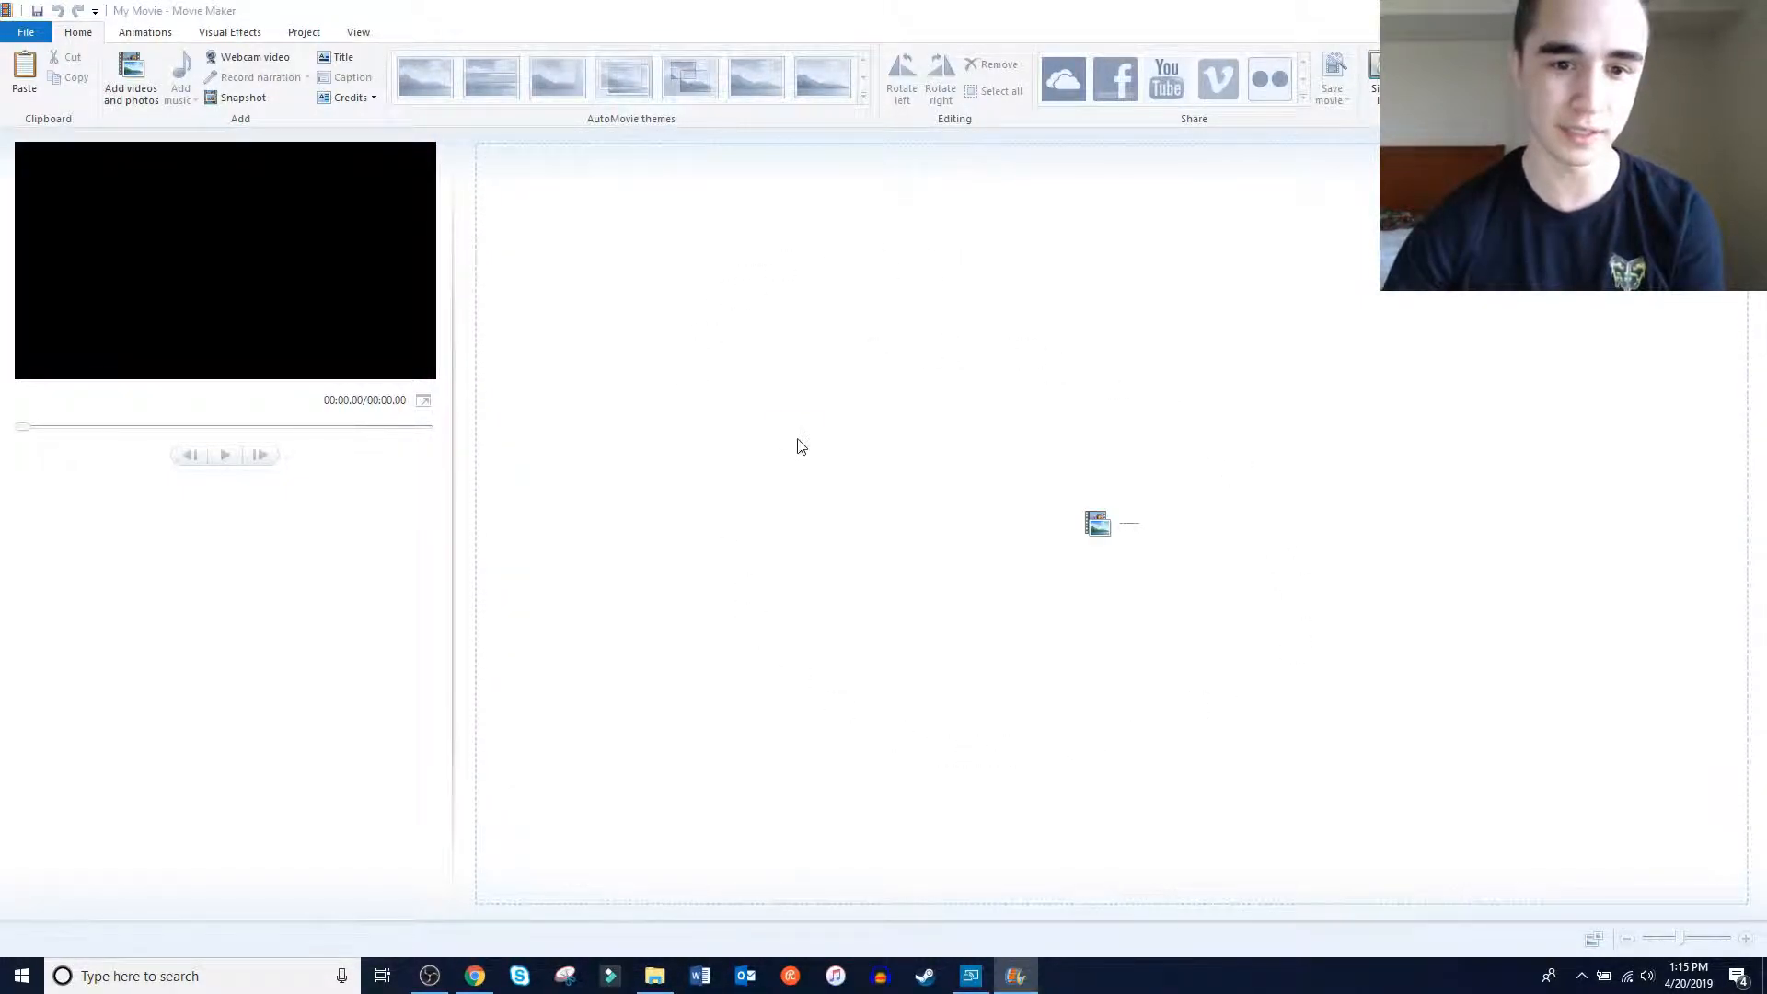
double_click(511, 267)
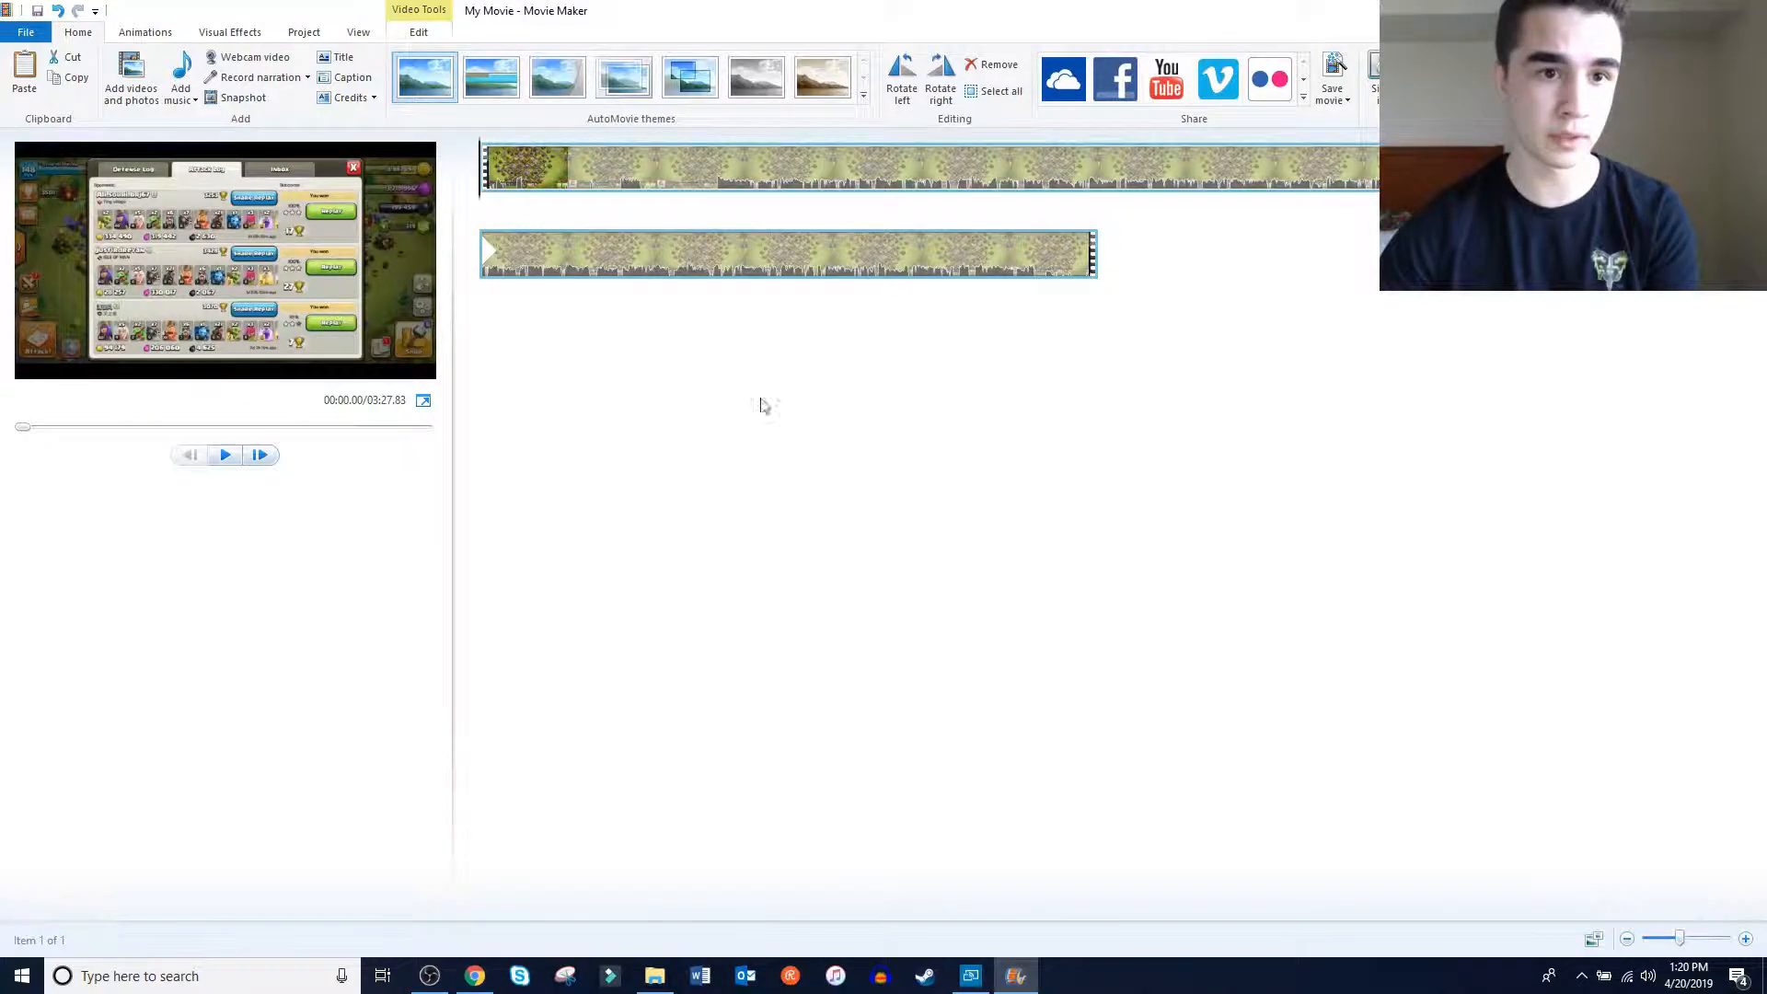
Bring up the clip's volume control, and split the clip at 01:09.33
left_click(433, 44)
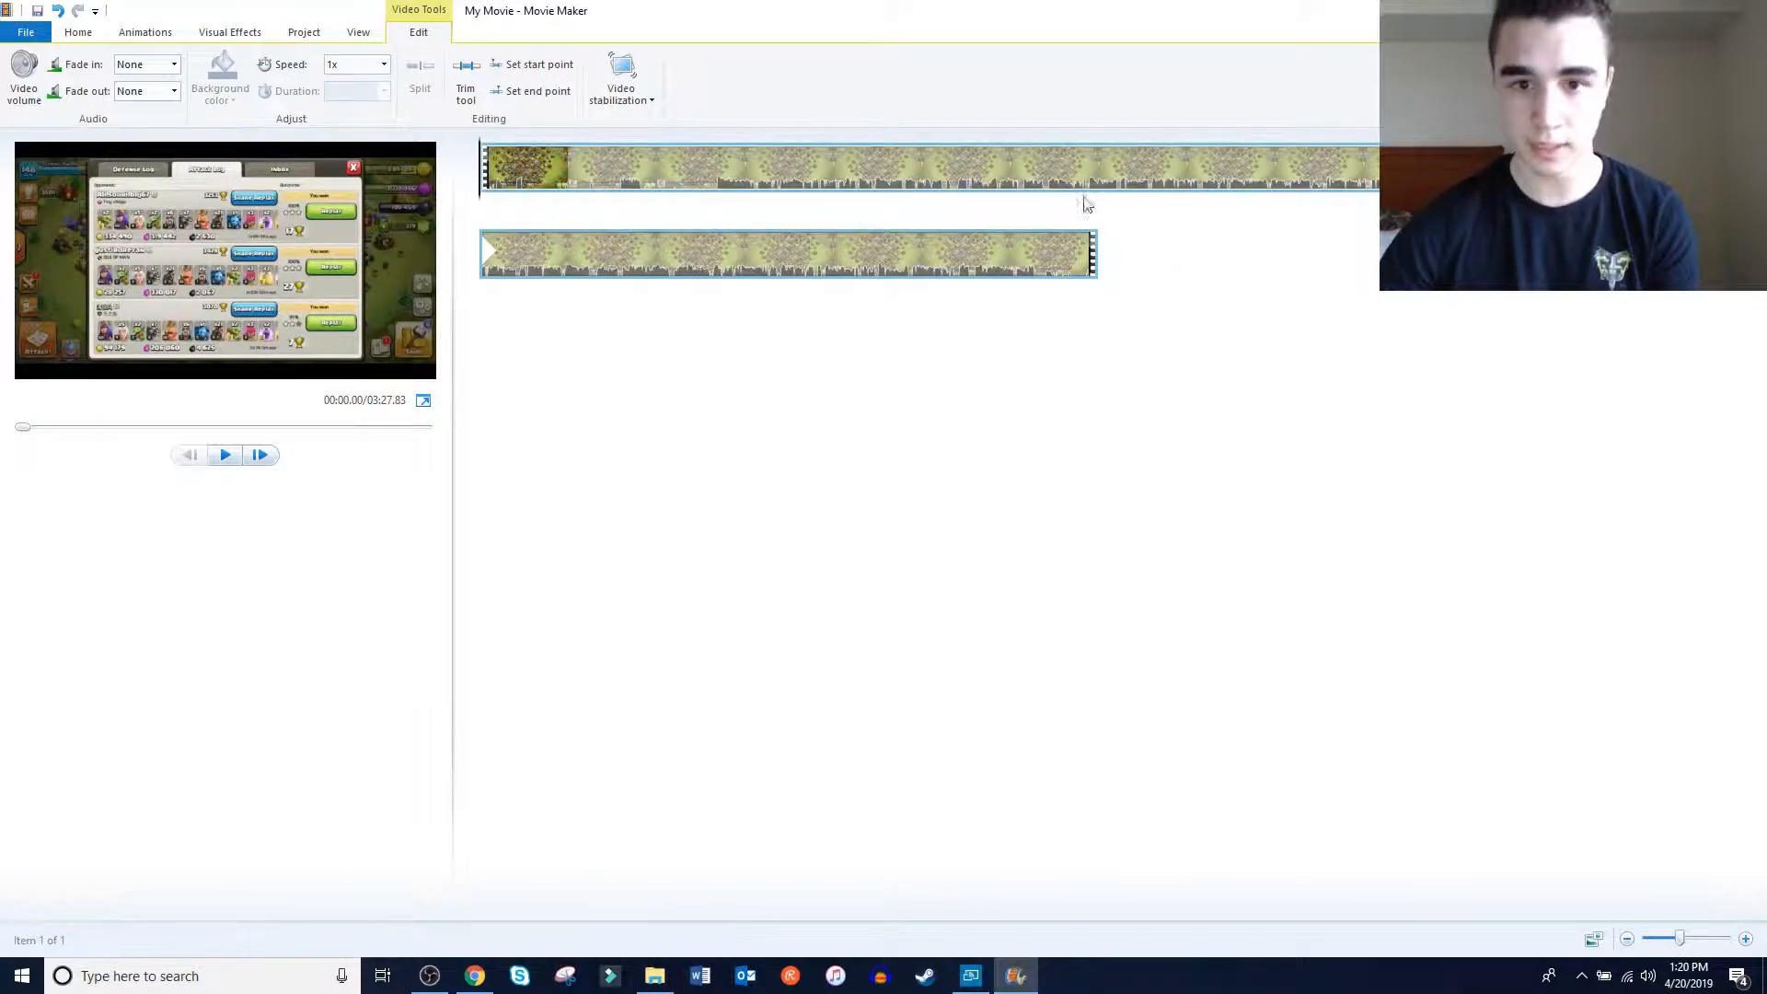
left_click(24, 76)
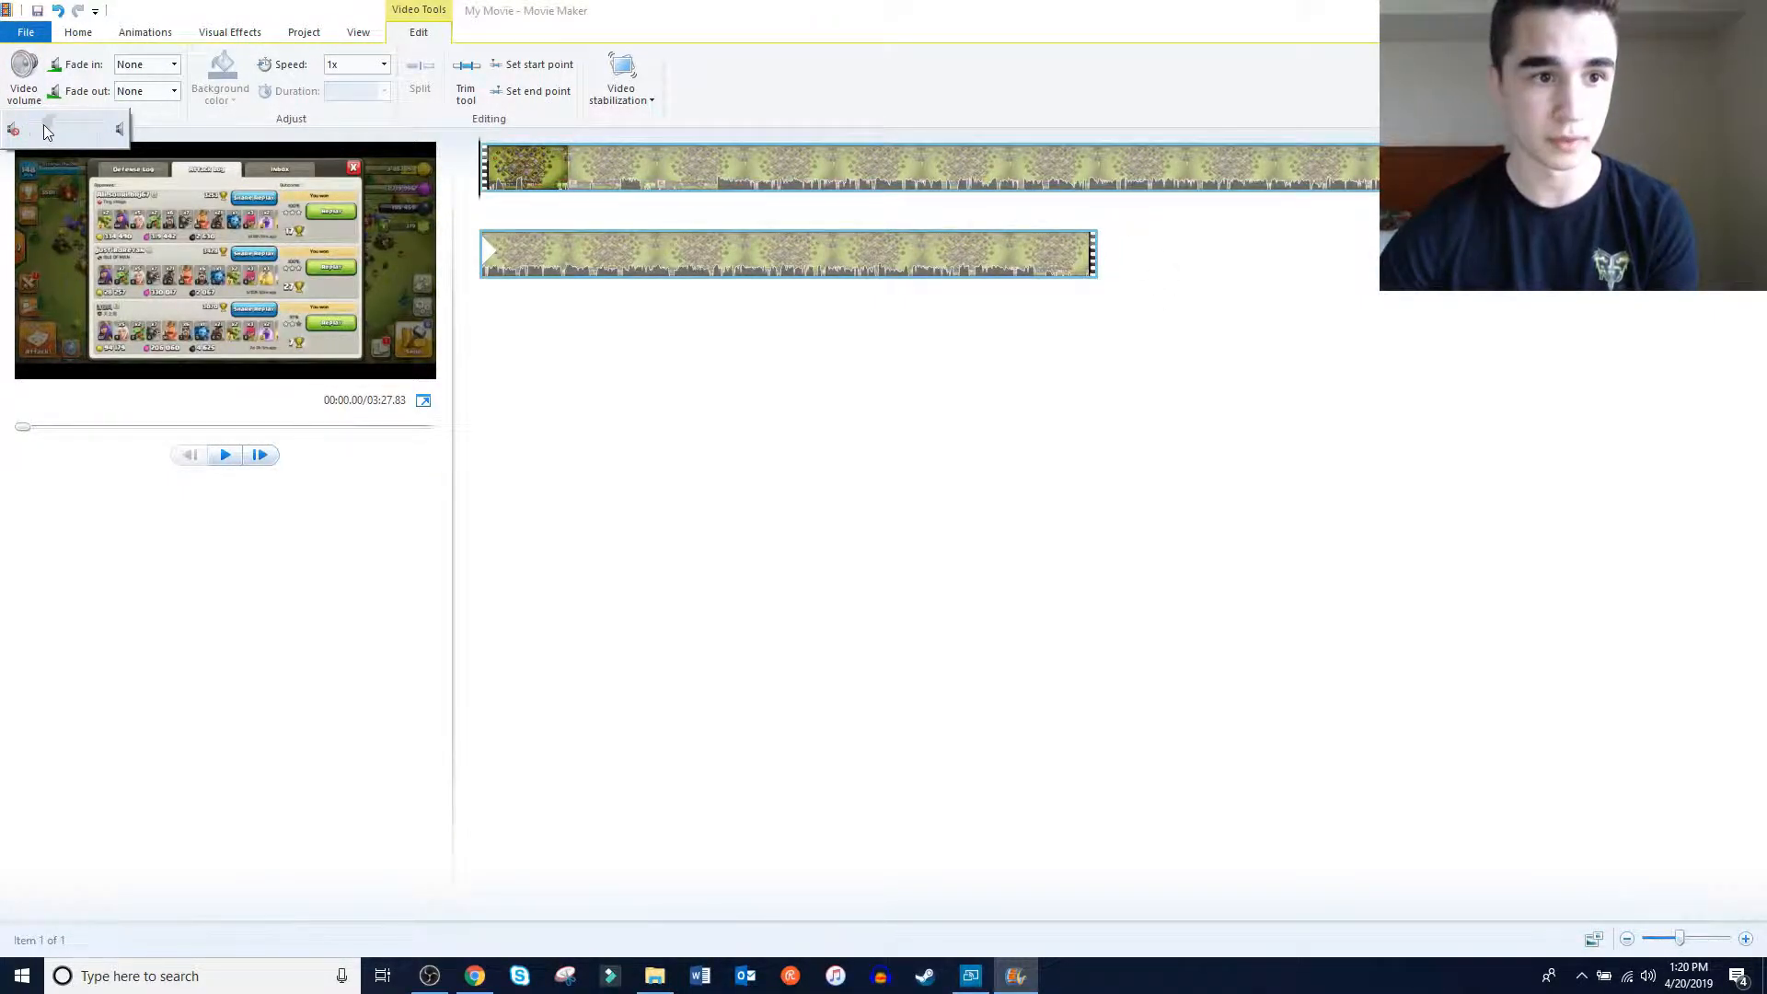
left_click(1100, 166)
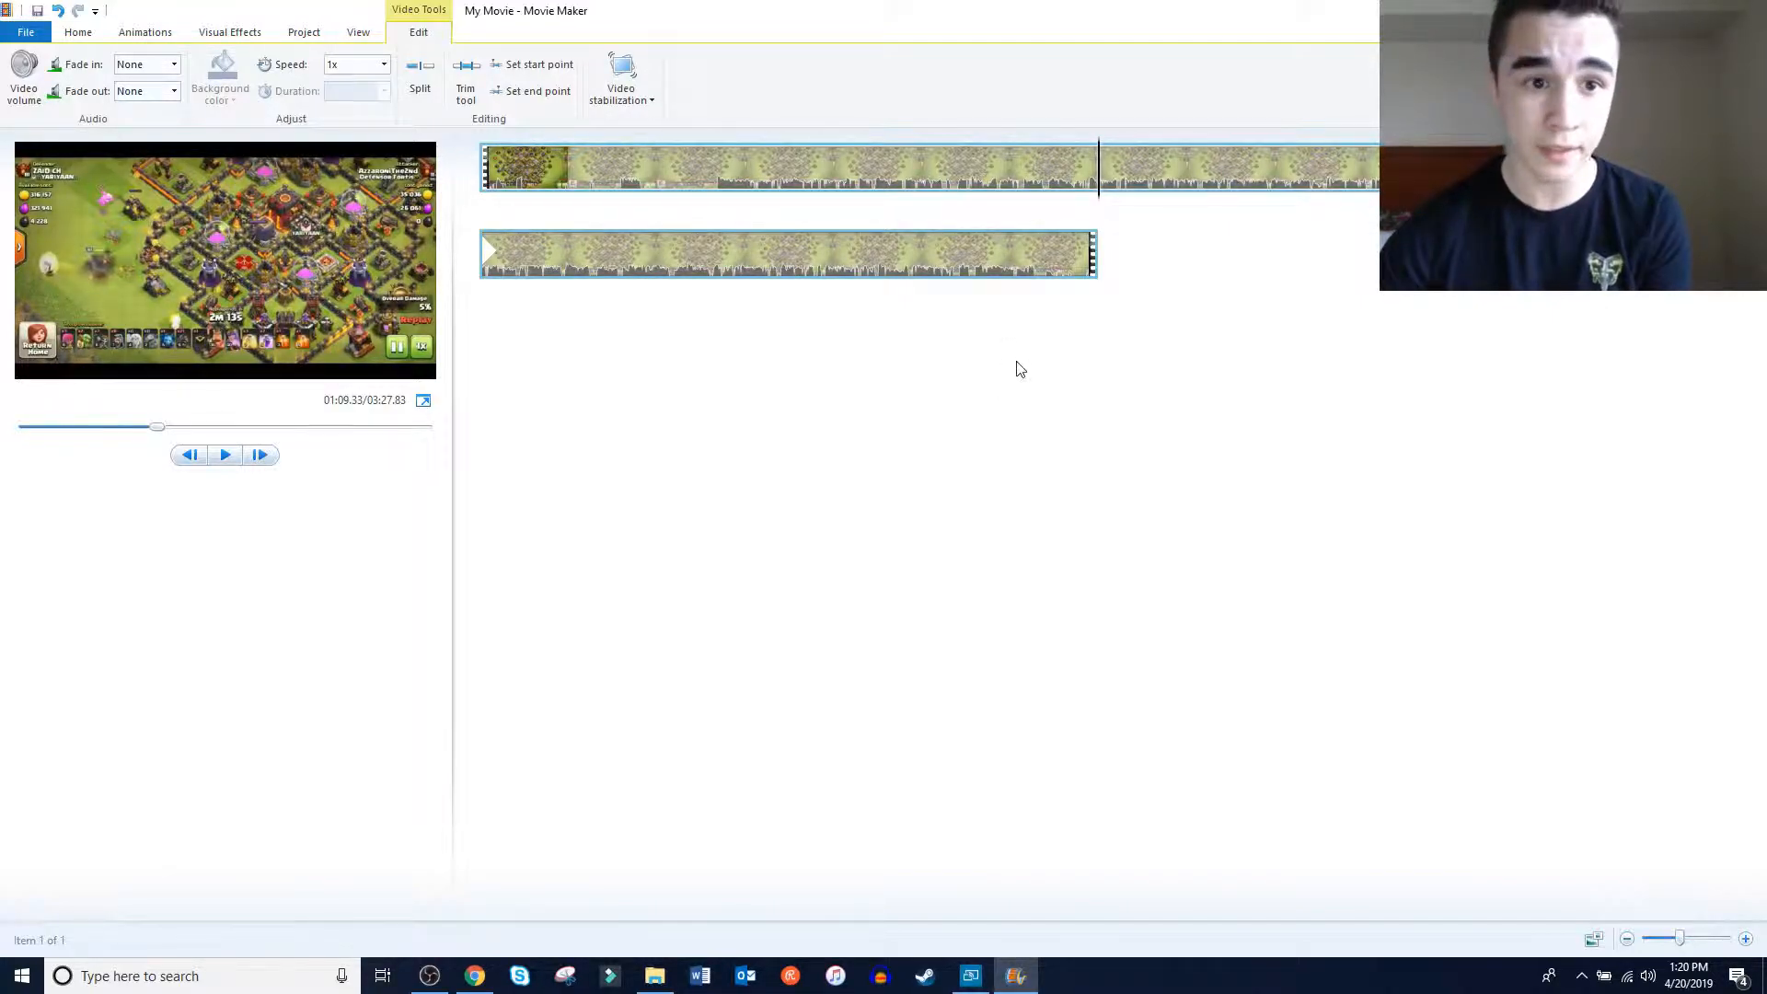
left_click(421, 86)
left_click(1012, 167)
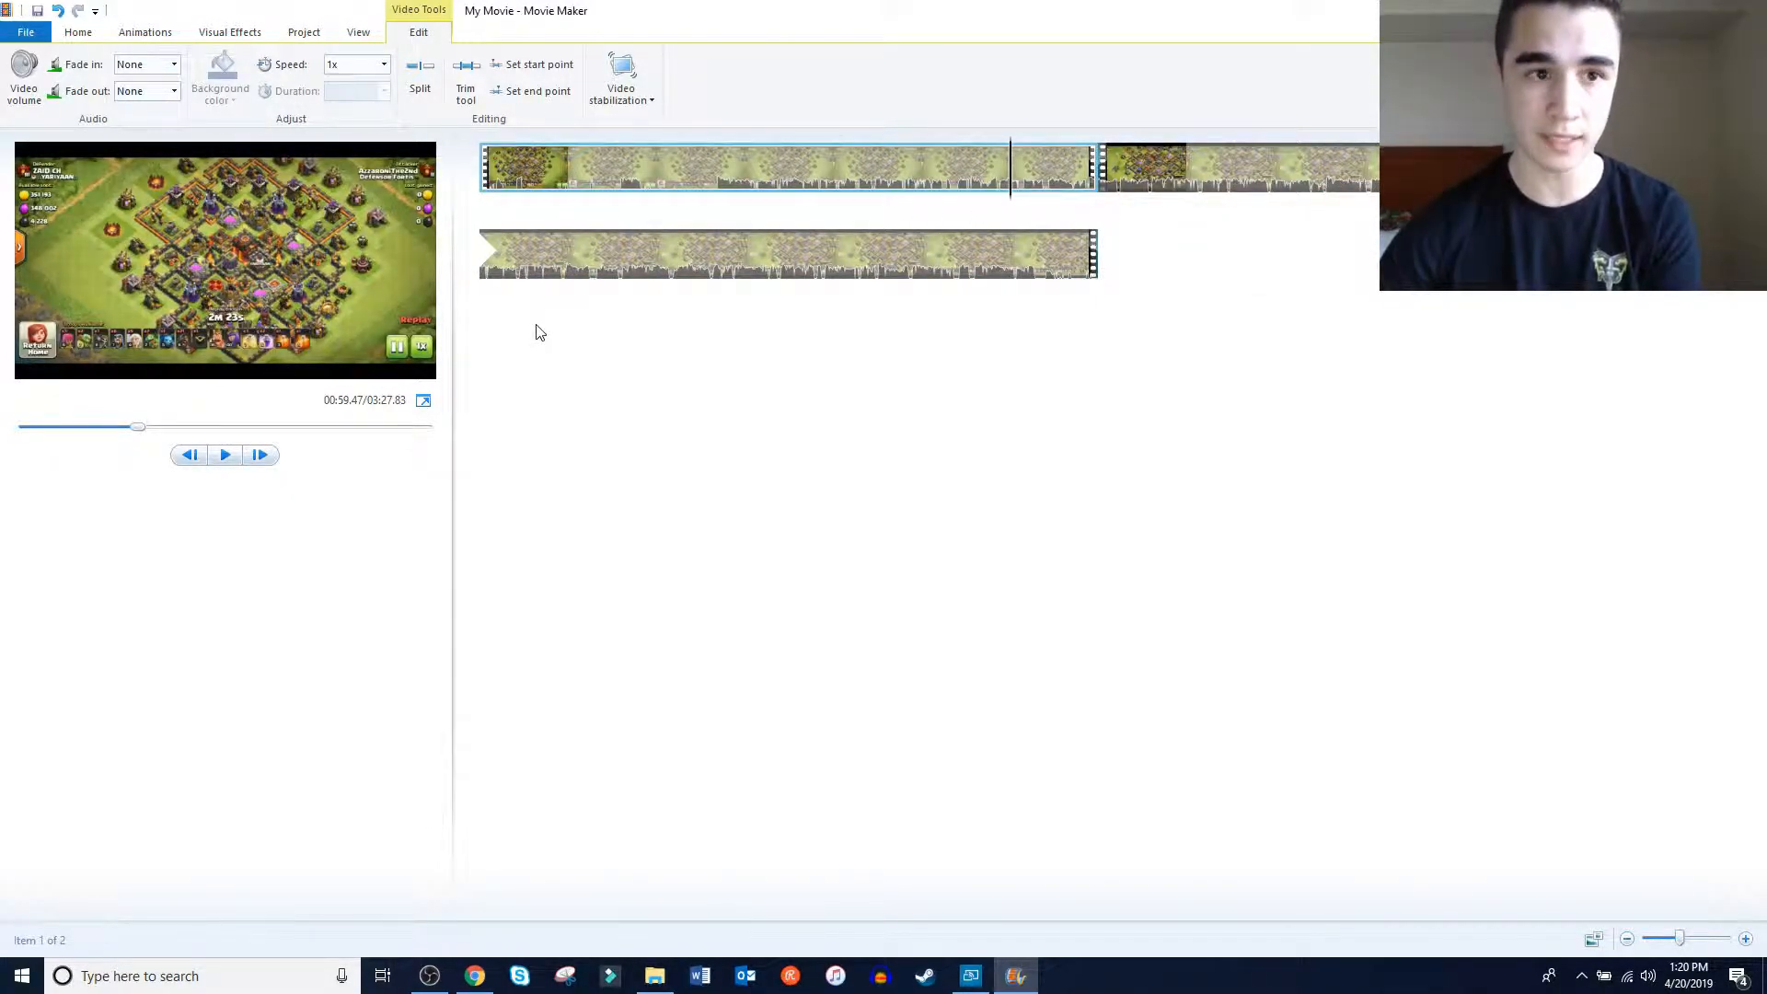
Insert the "jays outro" image from the TNOYoutube folder between the two split clips
left_click(79, 32)
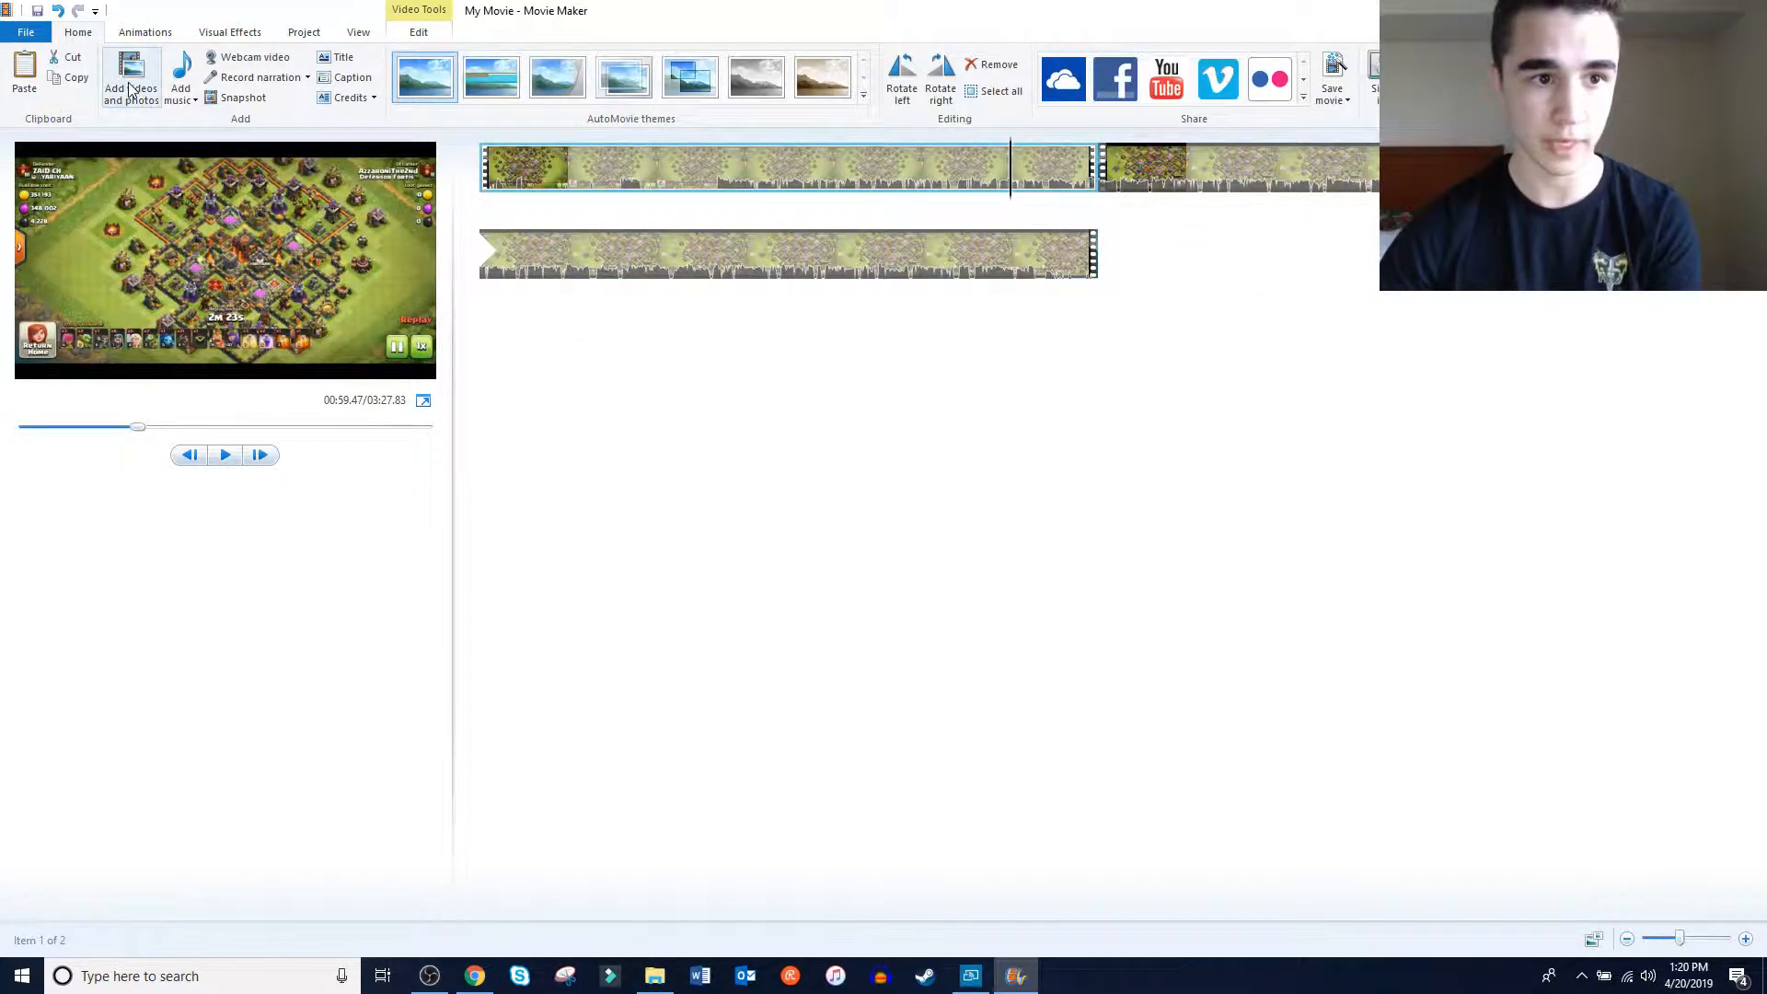
right_click(1061, 457)
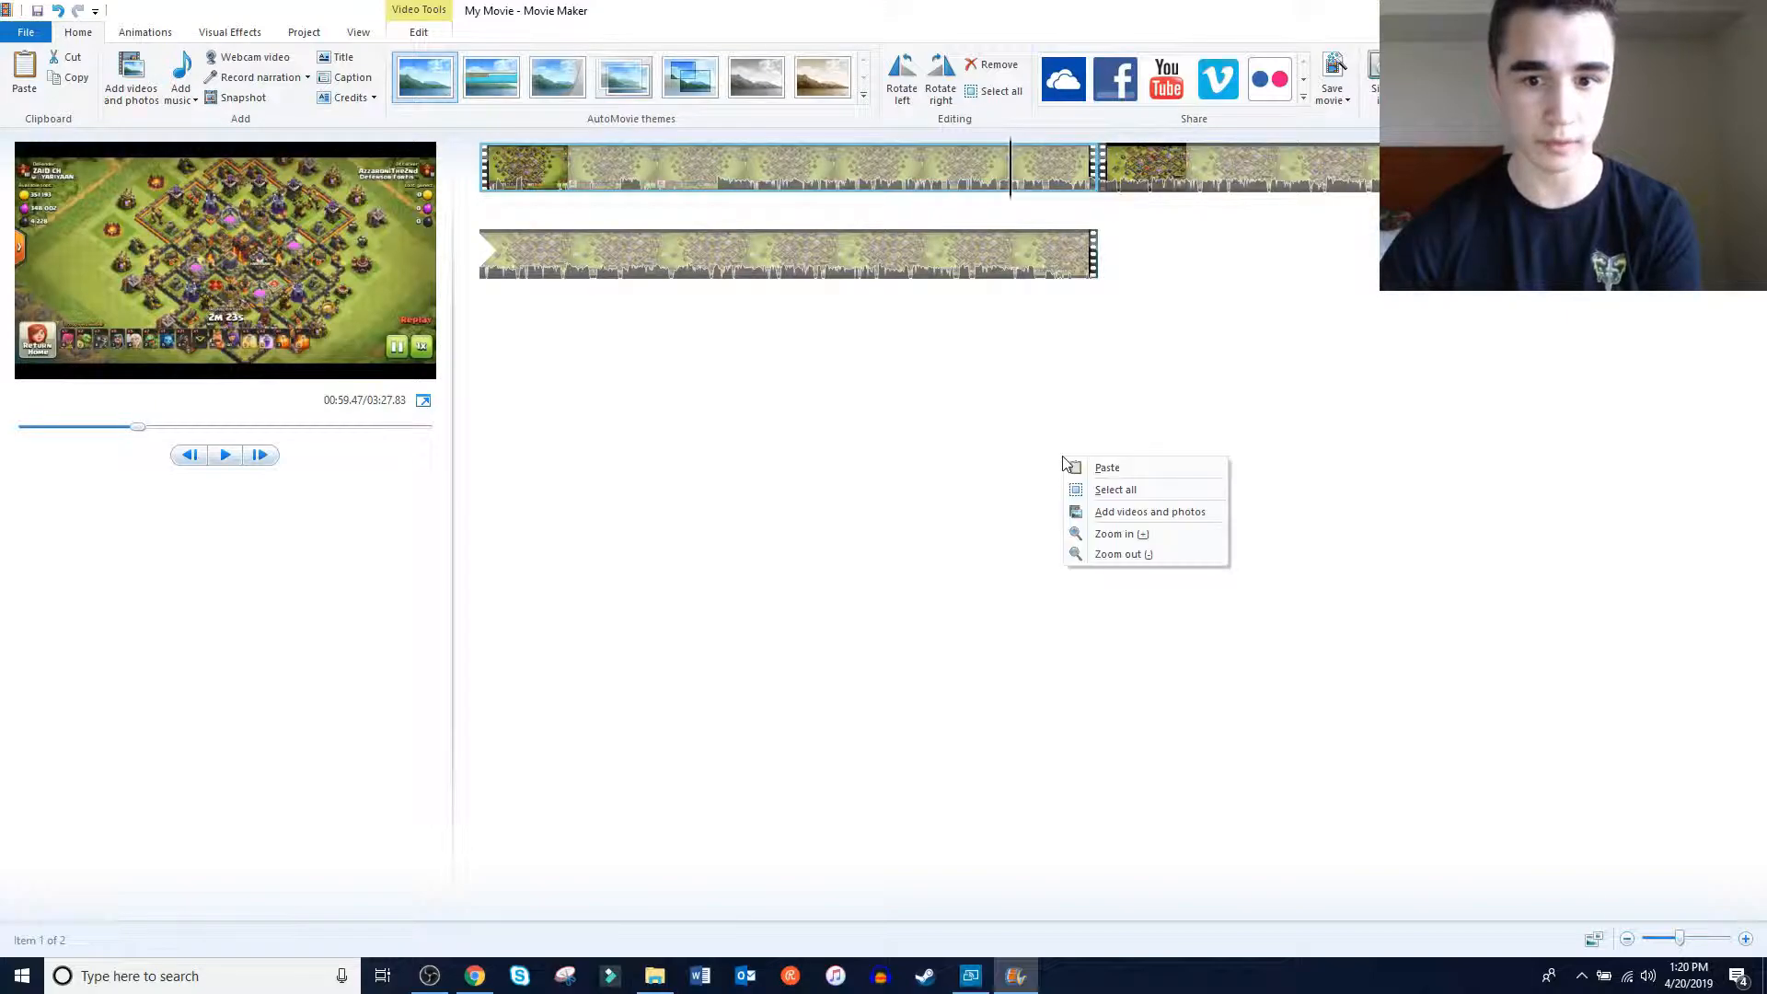
left_click(1097, 510)
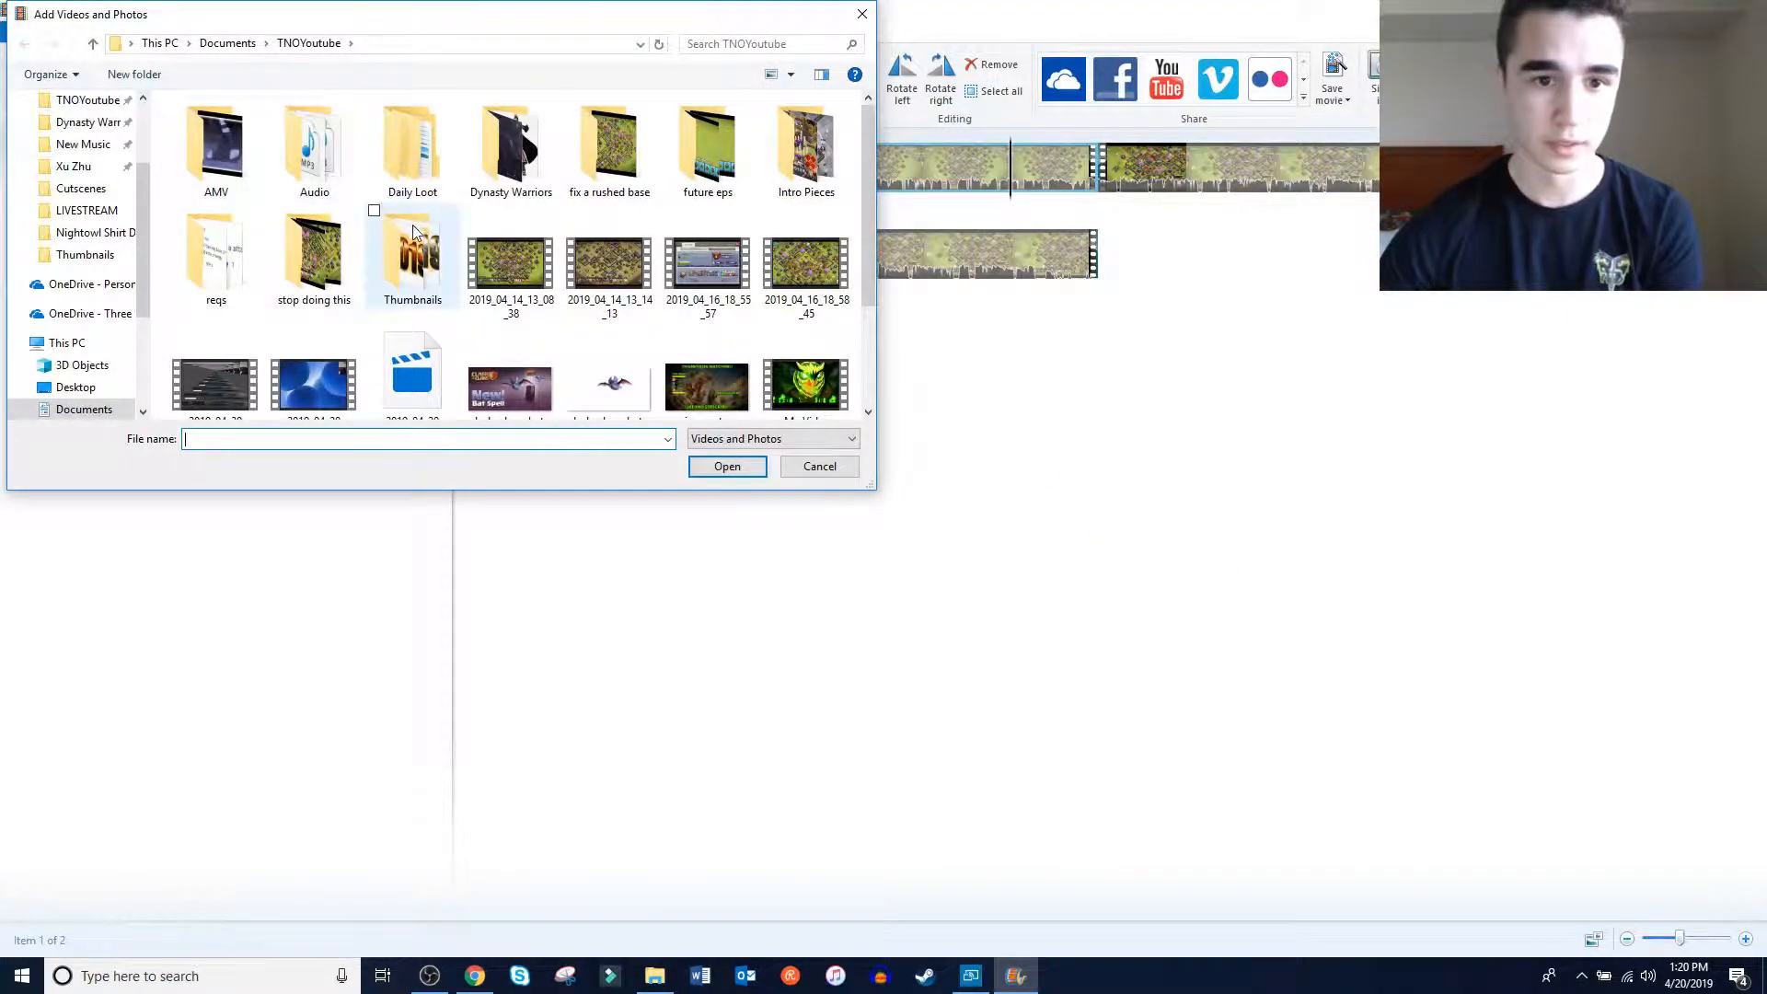
scroll(414, 231, "down", 2)
scroll(414, 230, "down", 3)
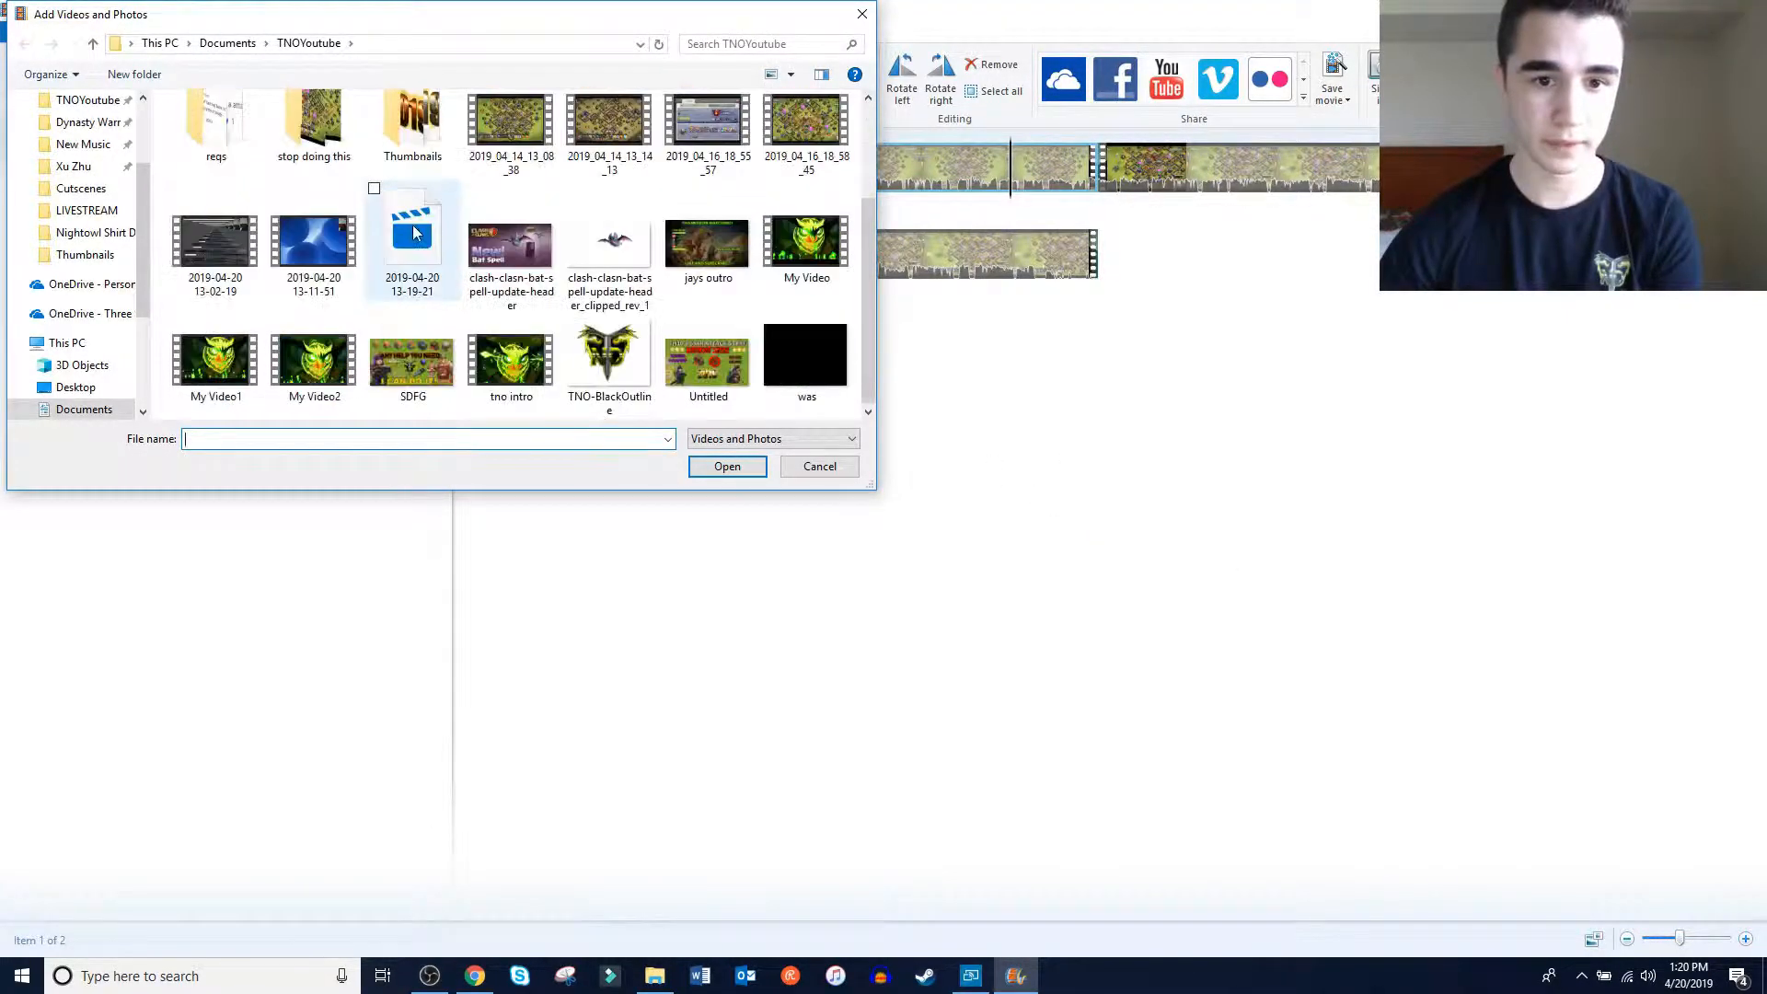
double_click(709, 259)
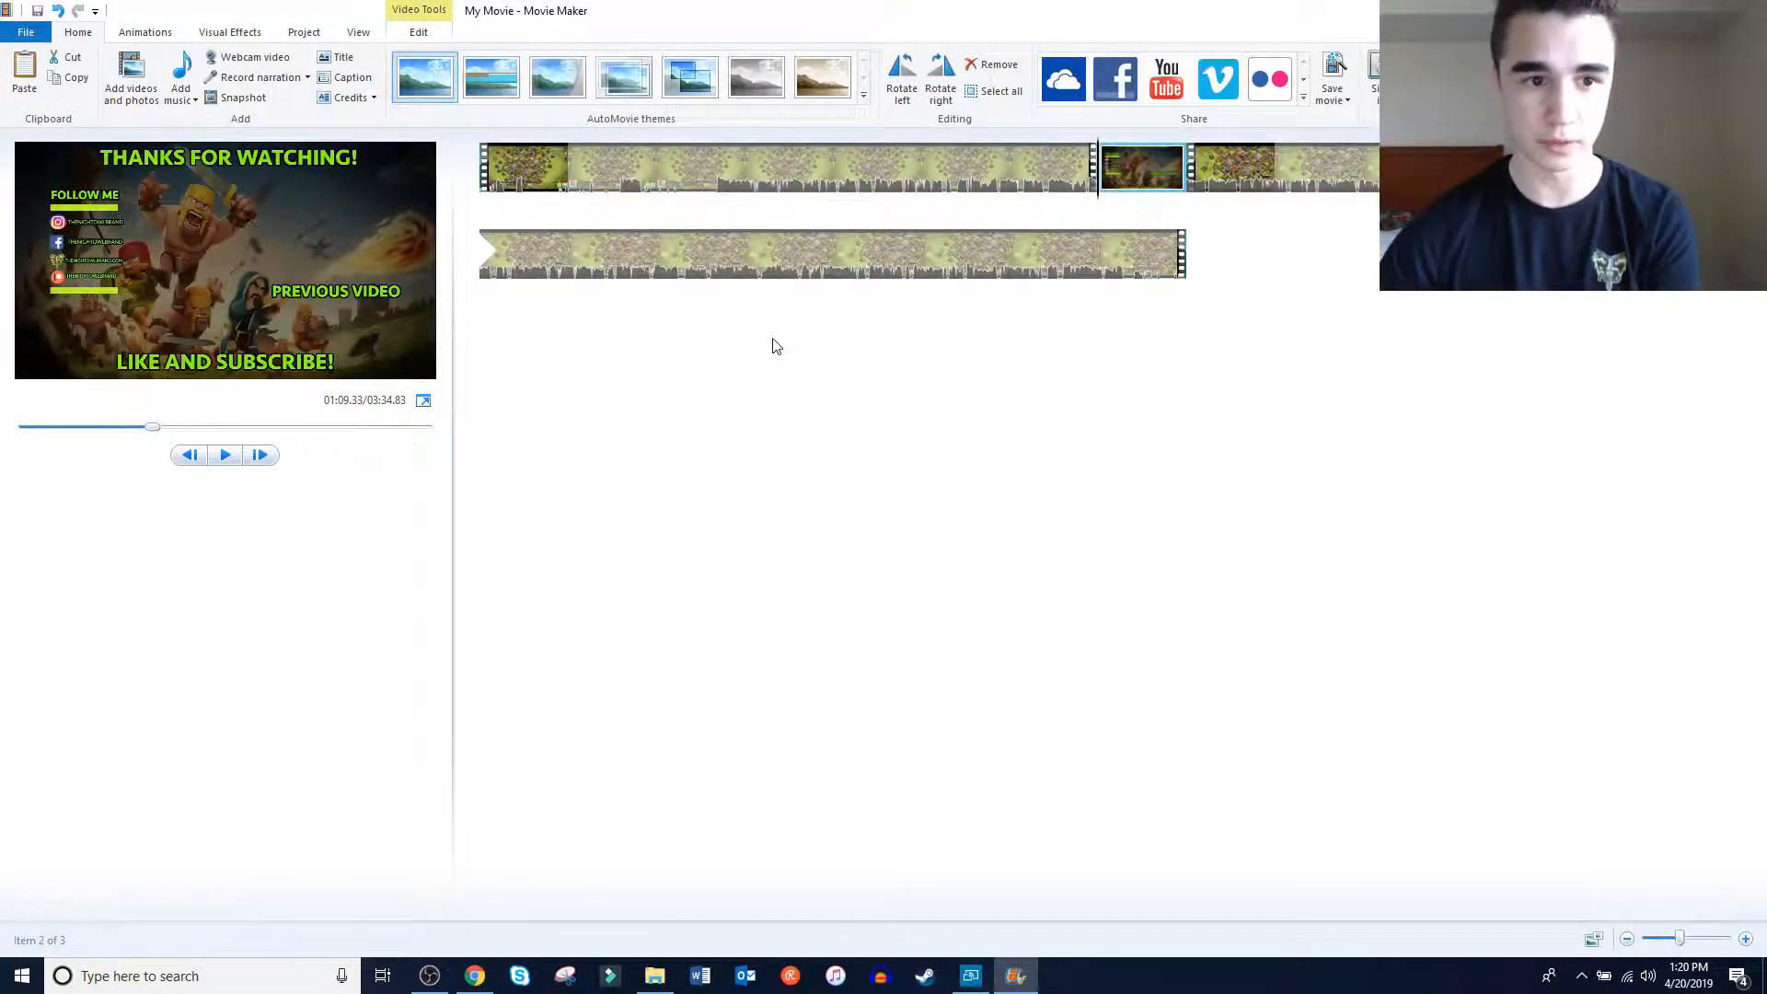
Play the movie from 01:06.83, near the end of the first clip, into the outro image and pause it
left_click(1077, 184)
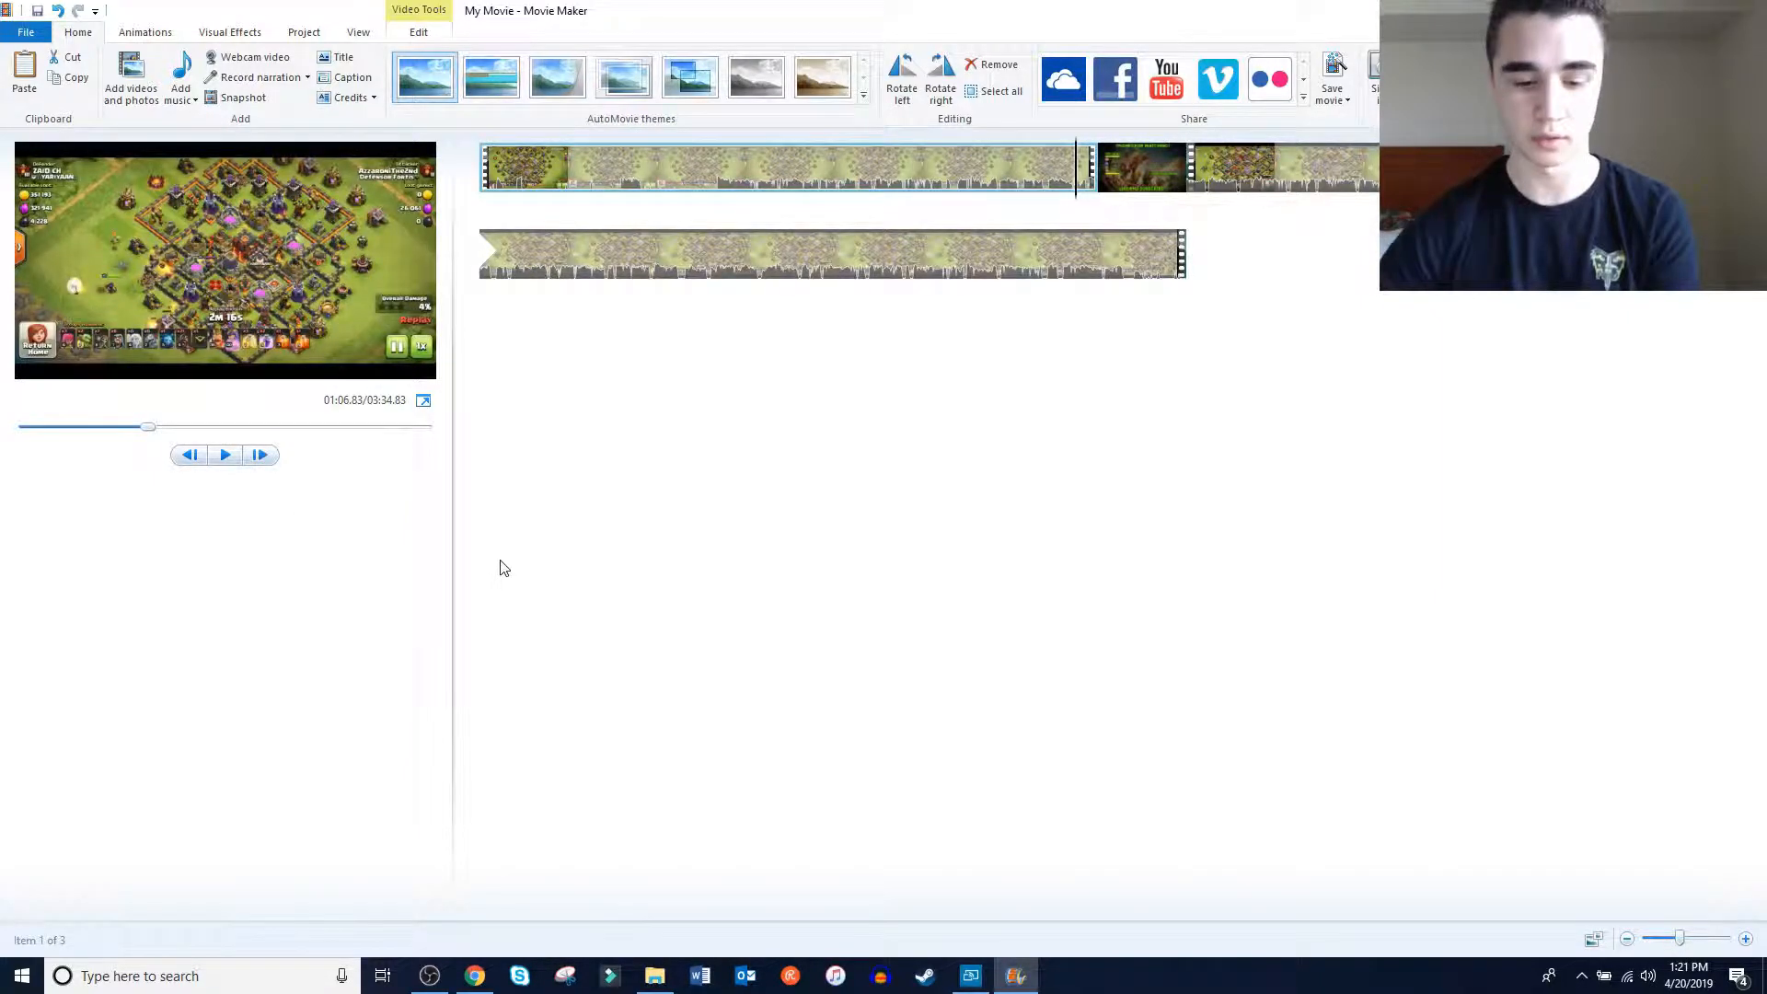
key("space")
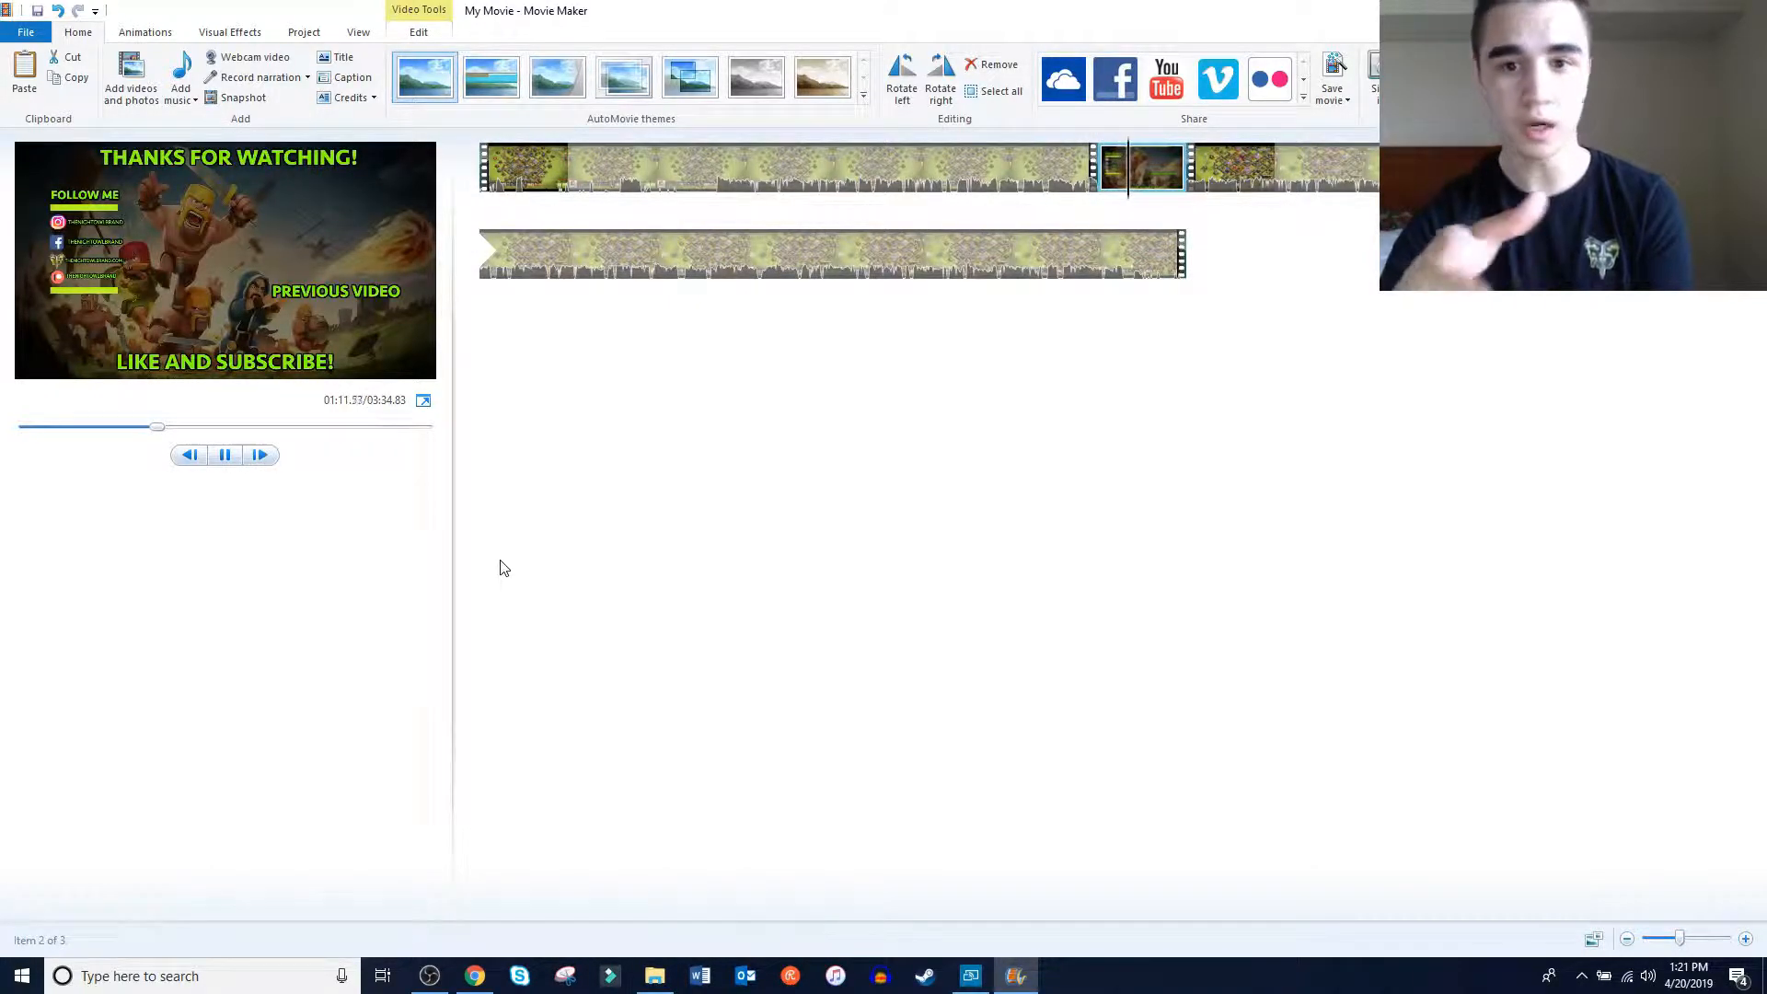
key("space")
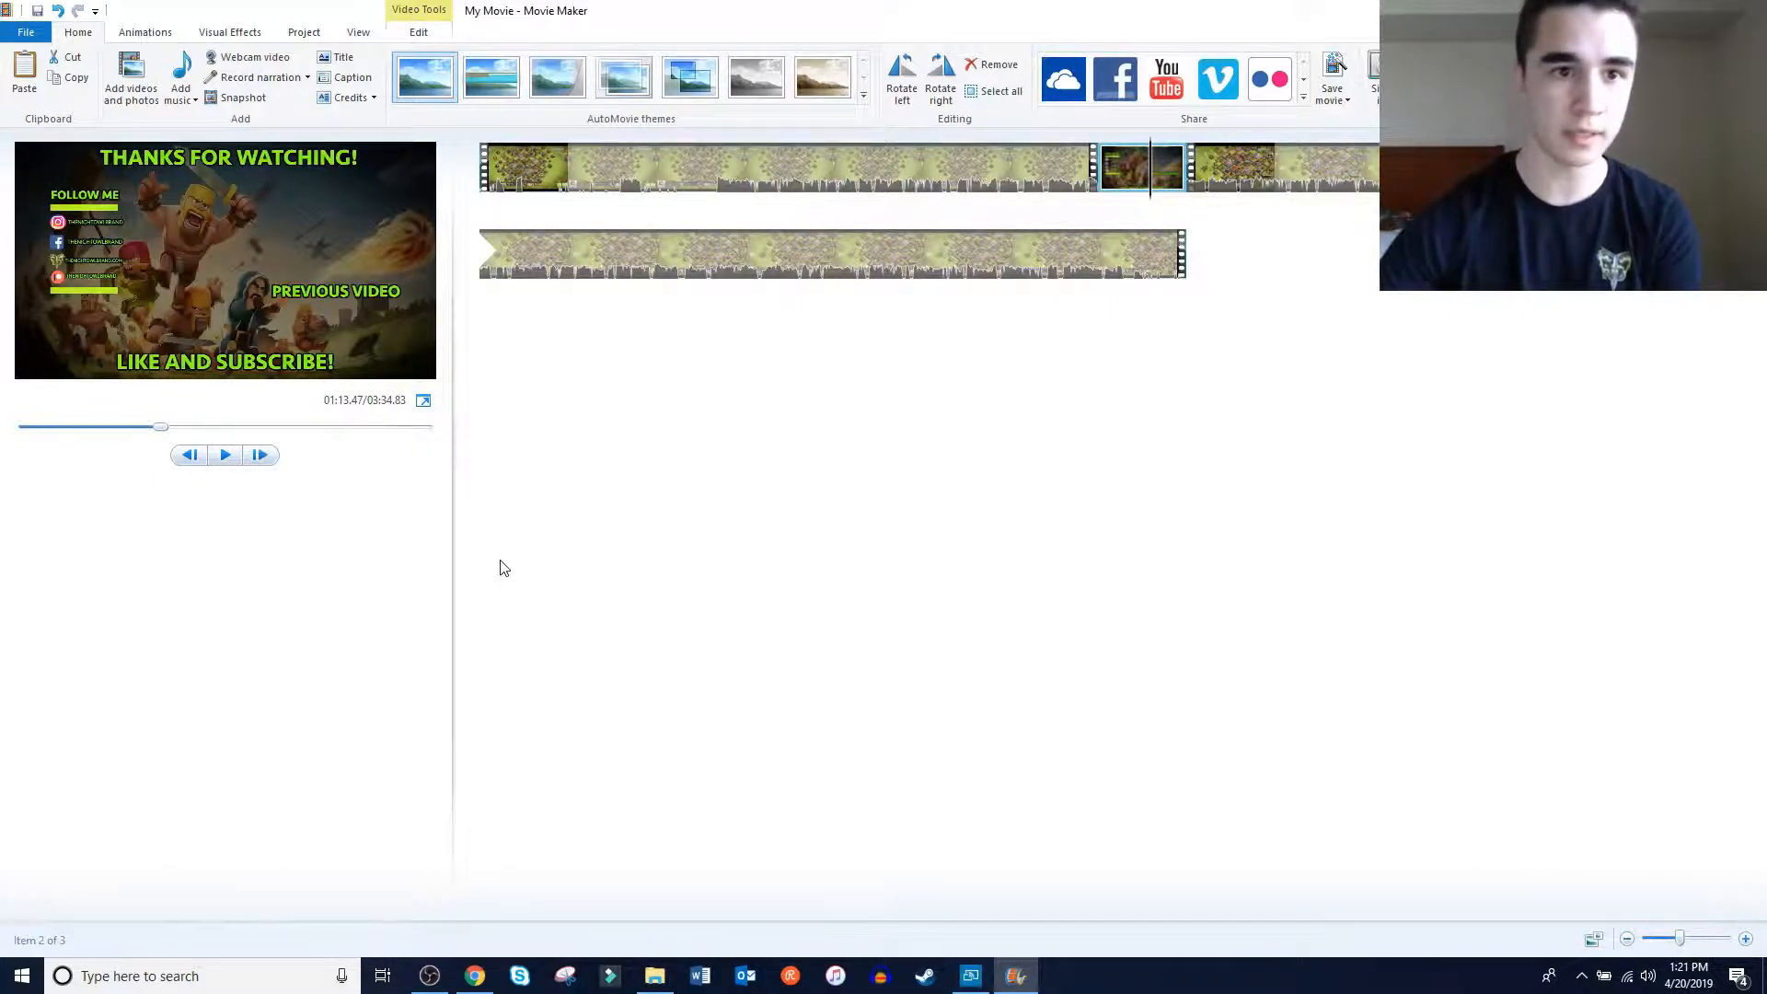
Clear the outro image's duration value and set its end point at 01:13.47
left_click(419, 37)
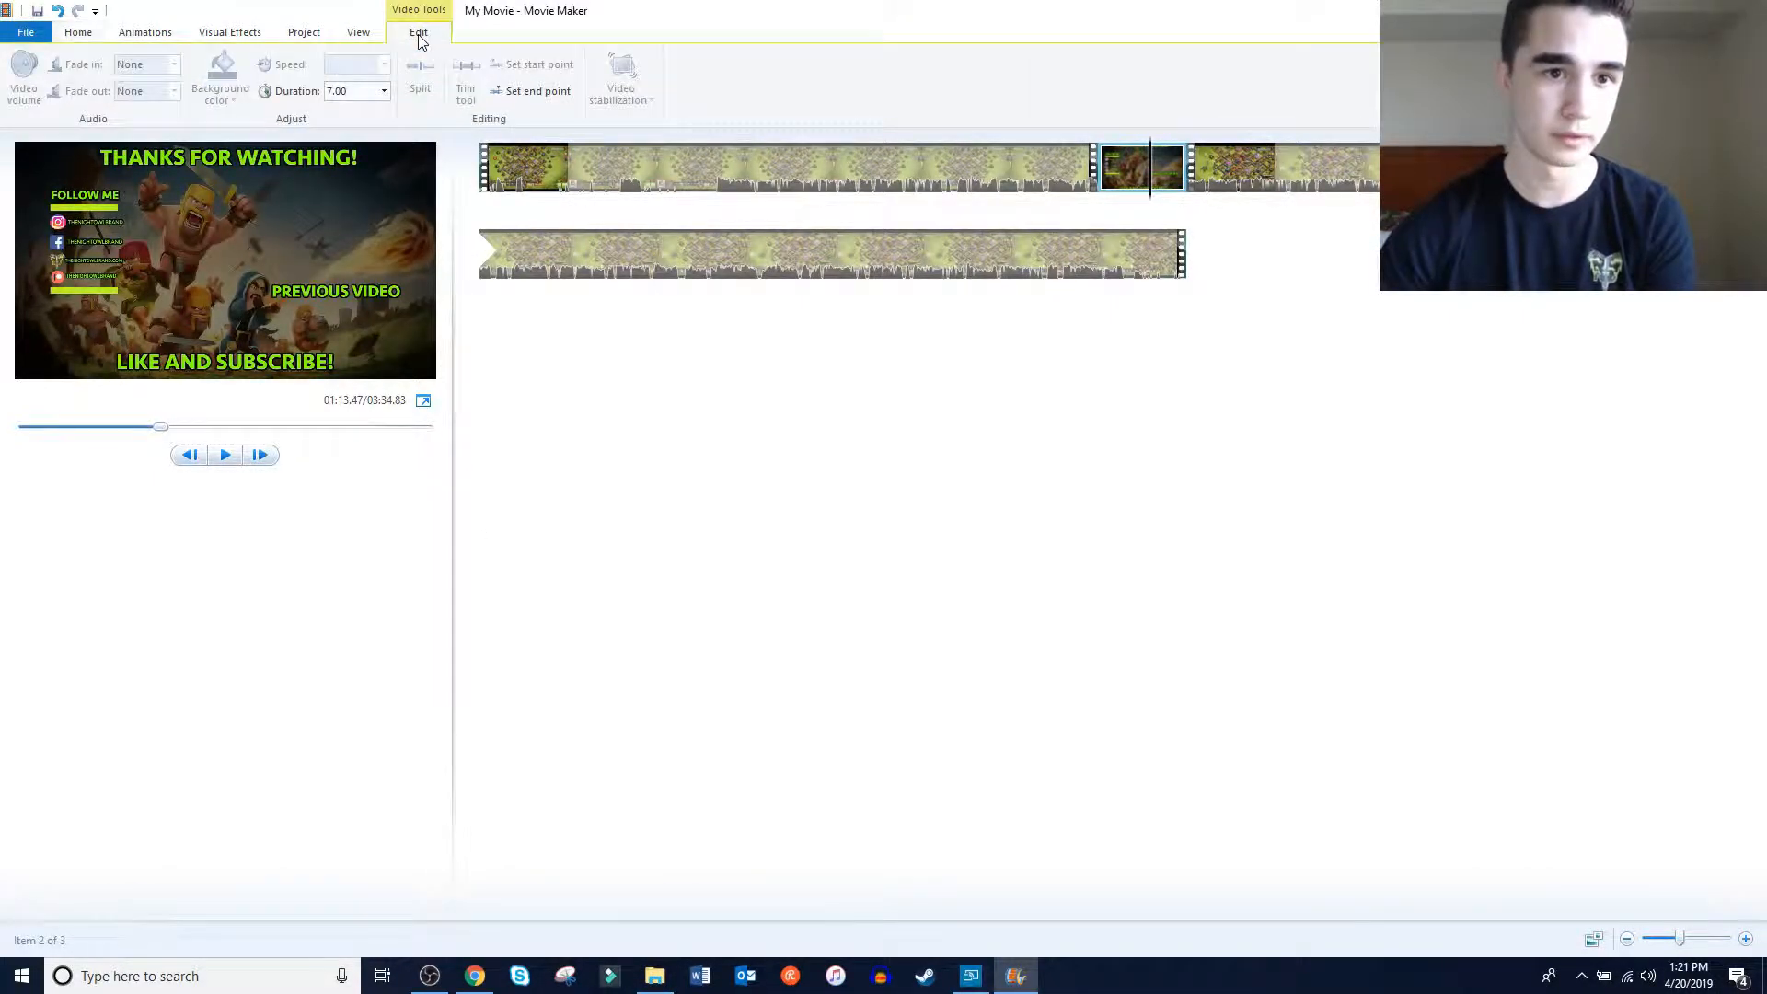
left_click(384, 93)
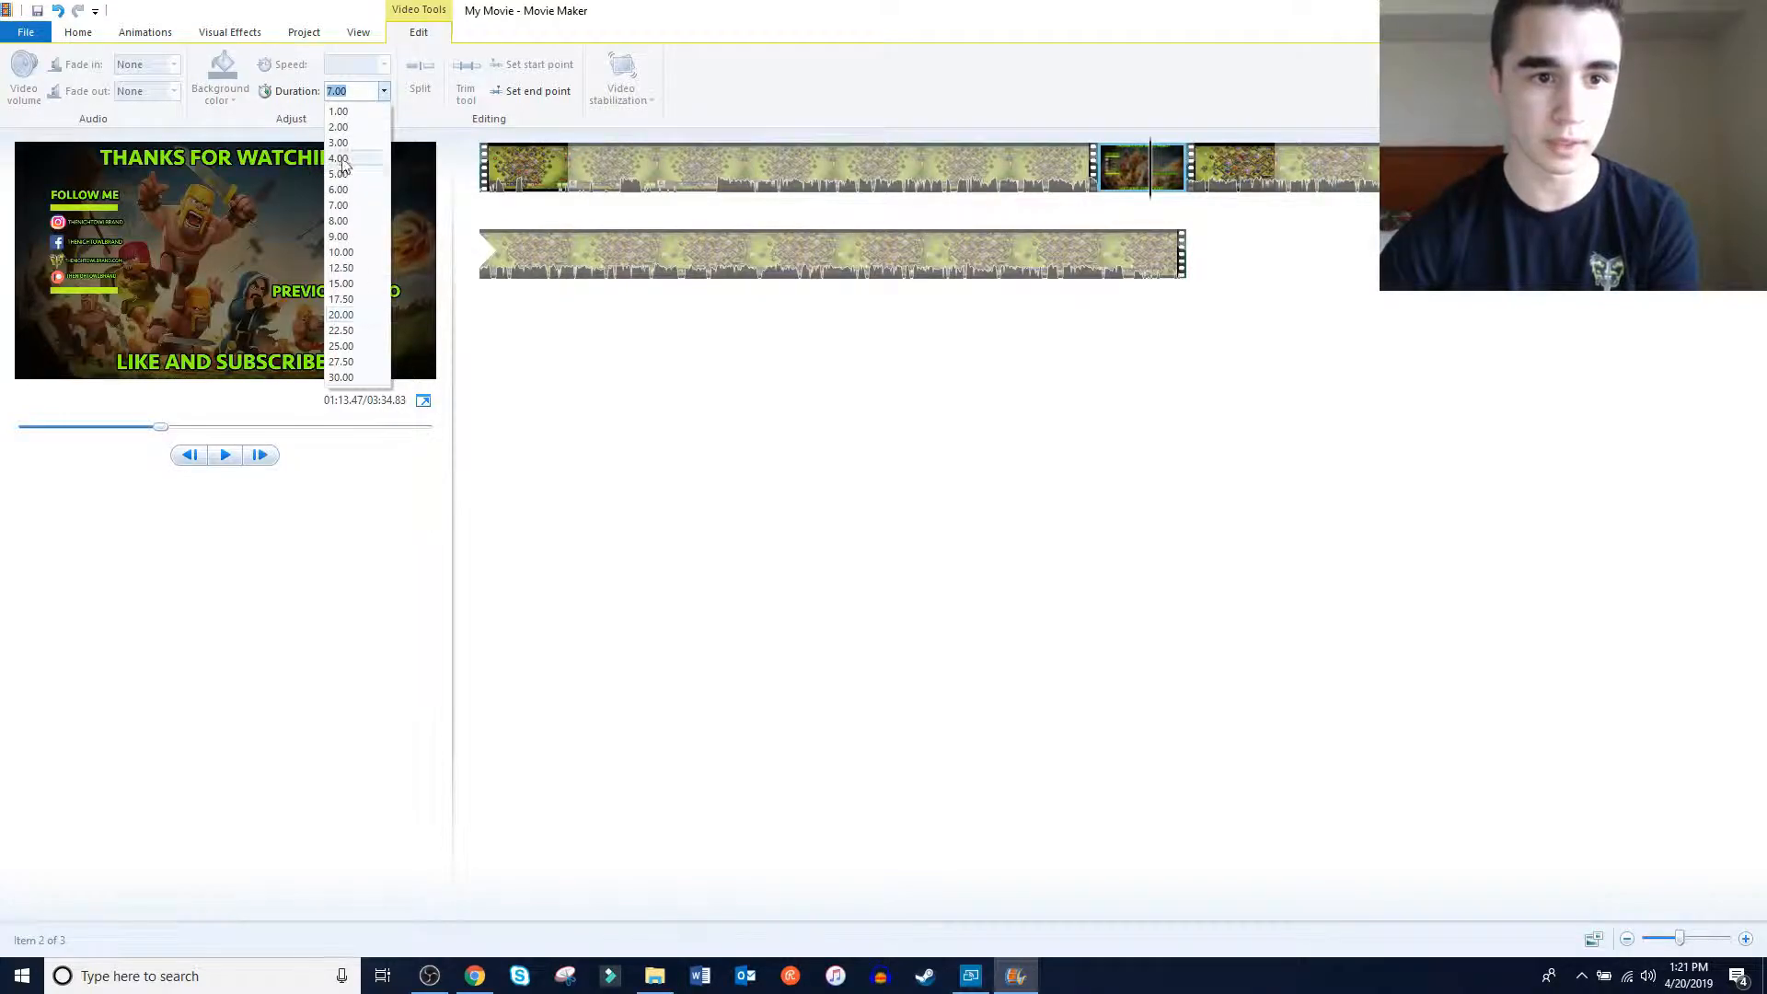
left_click(411, 114)
left_click_drag(357, 93, 315, 93)
key("BackSpace")
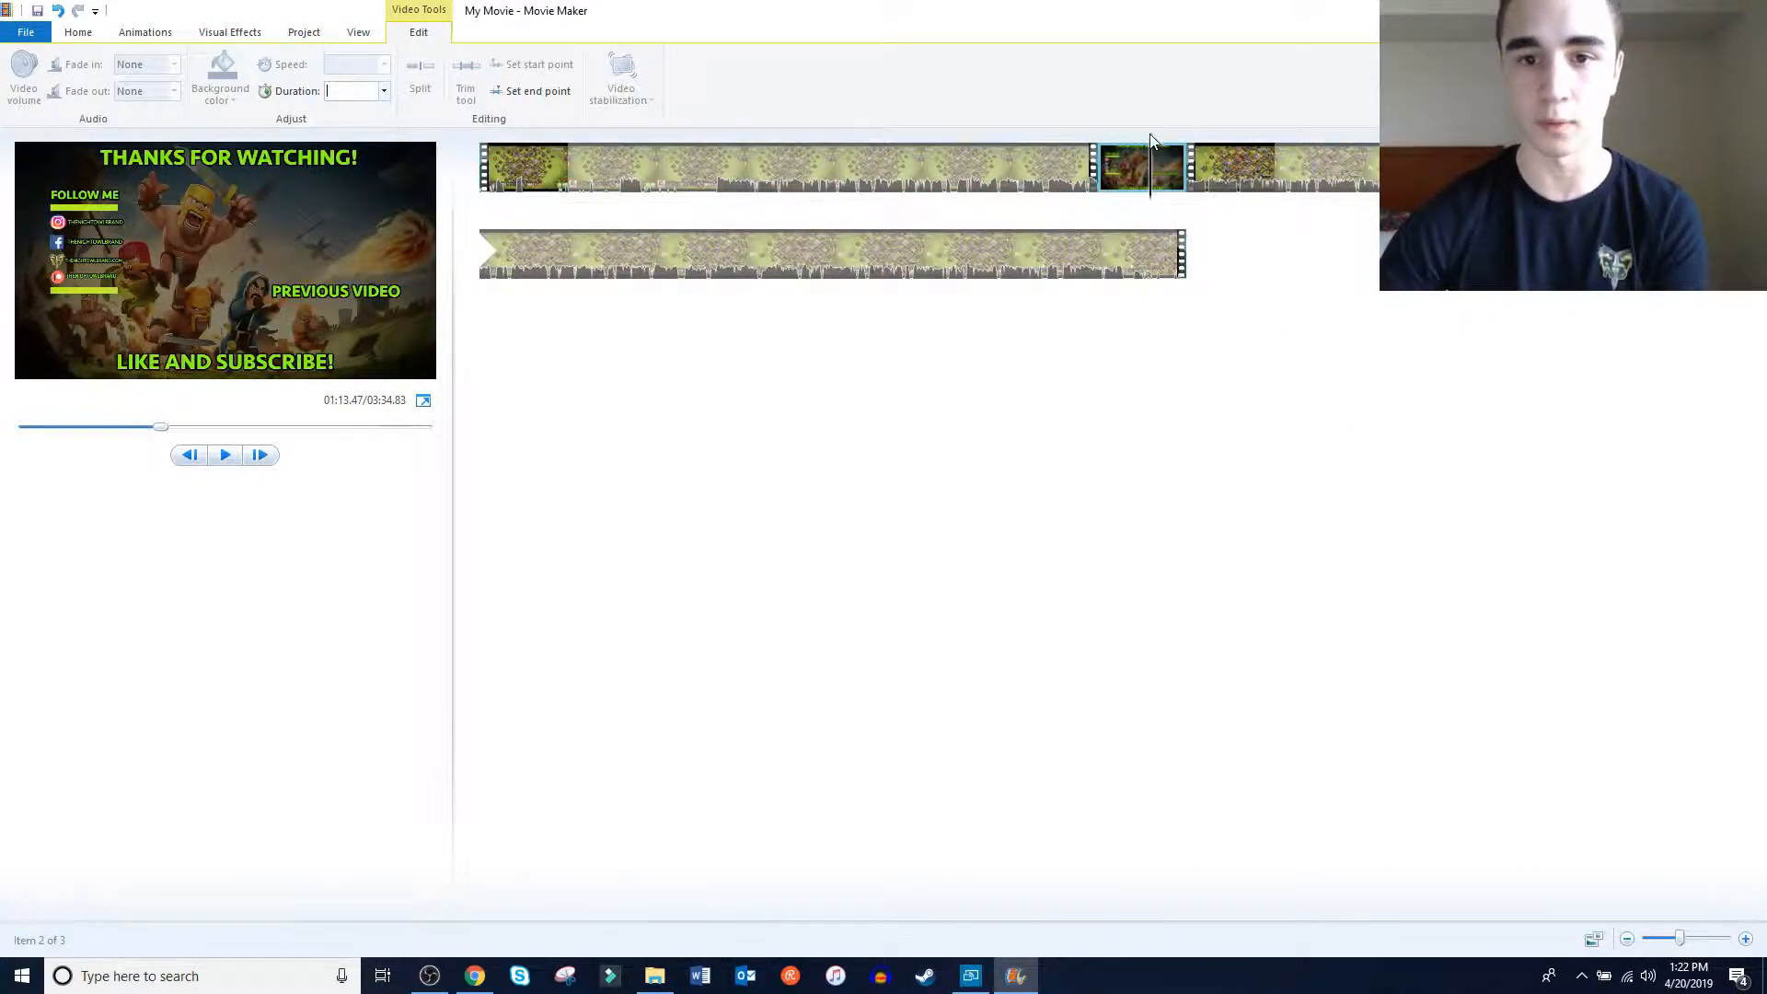
left_click(538, 92)
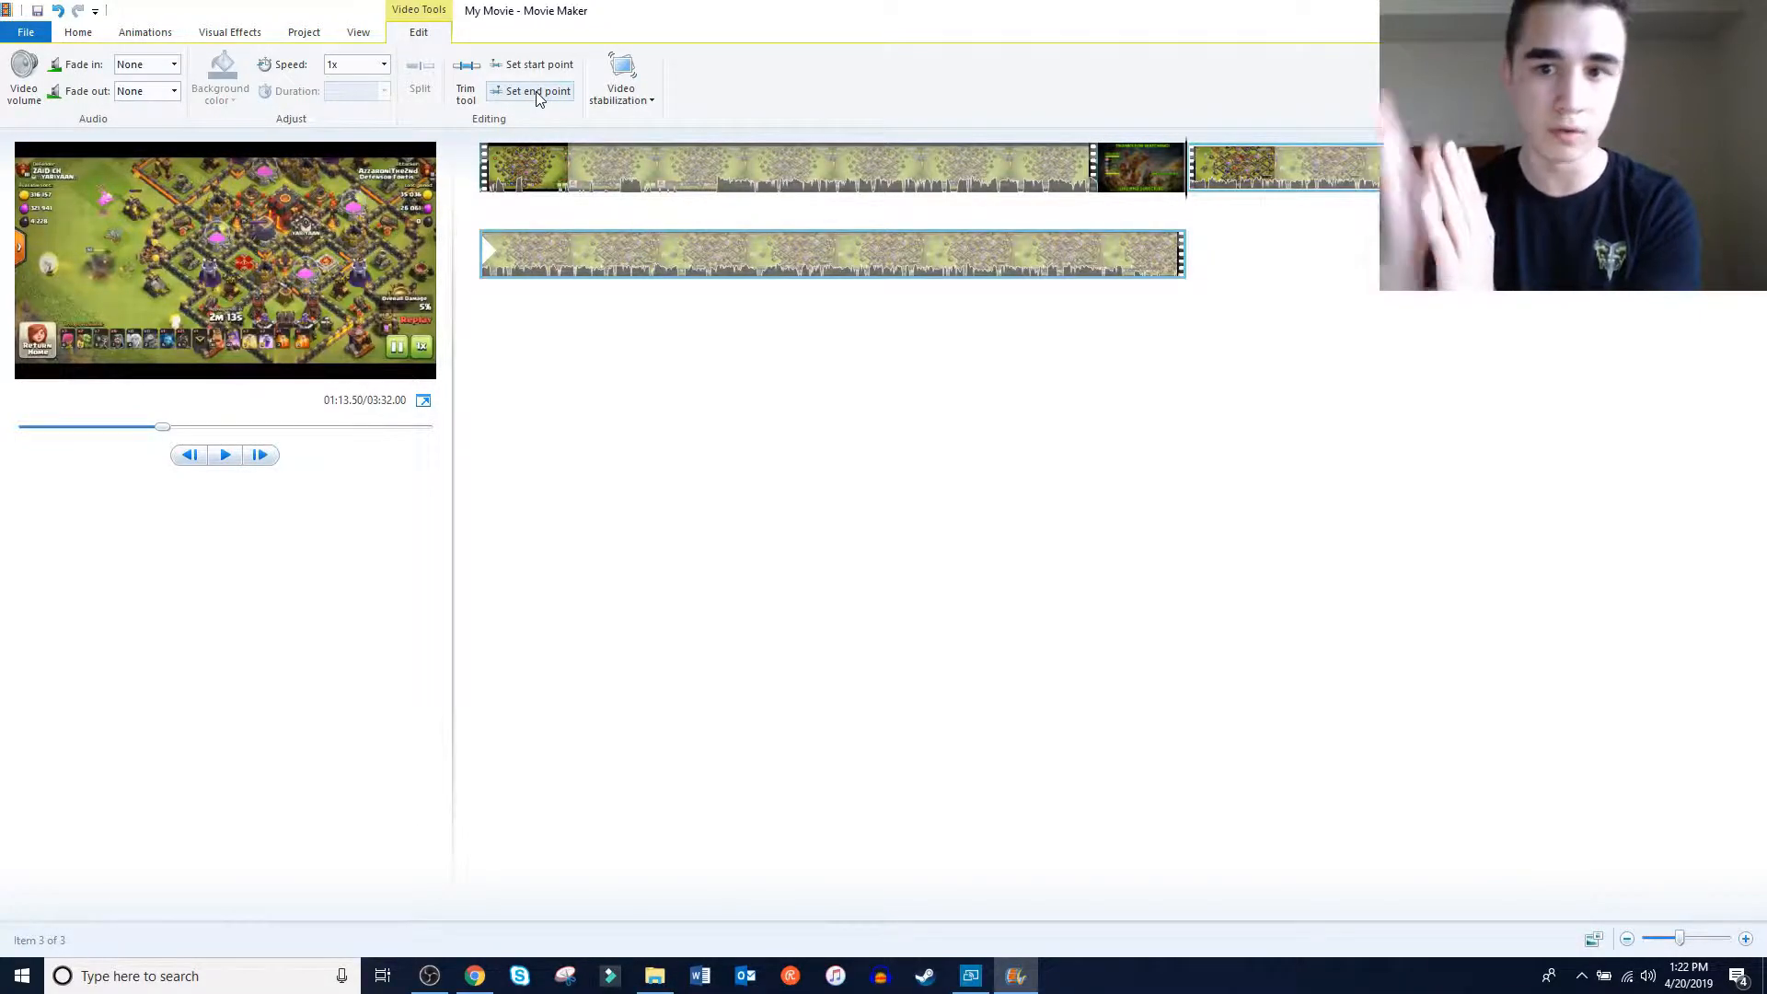
left_click(537, 92)
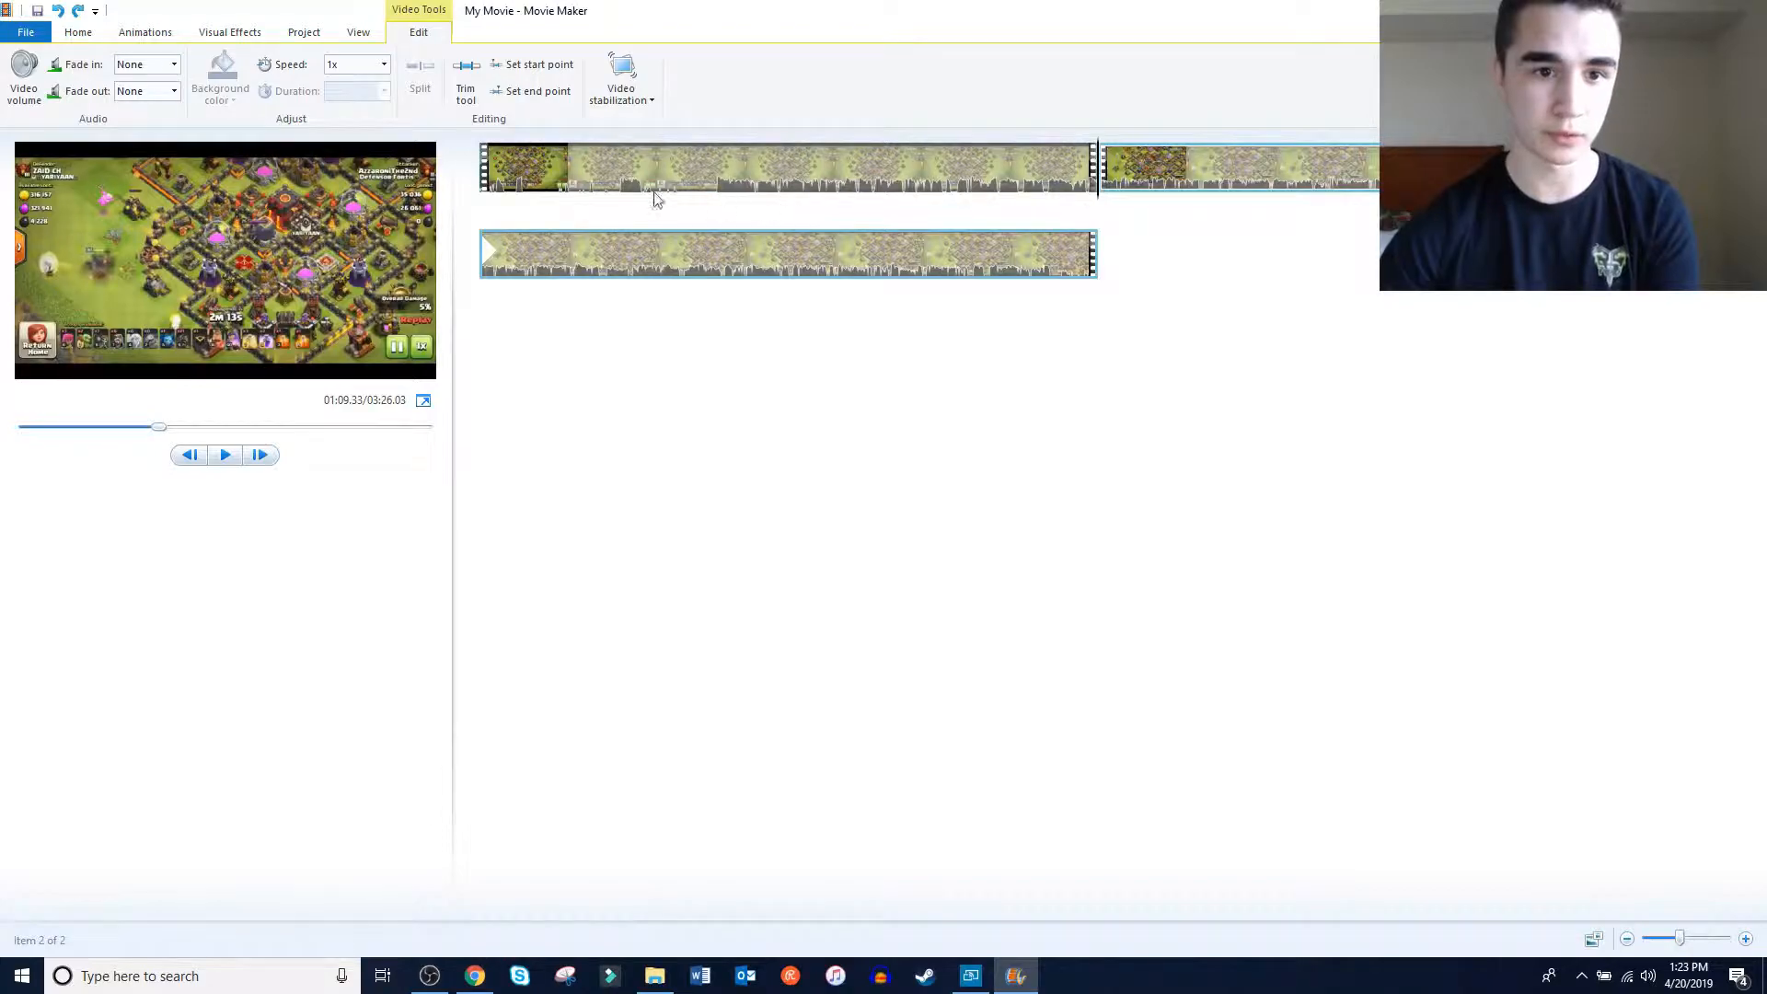
Set the first clip's start point at 00:26.43 and bring up its volume control
left_click(525, 168)
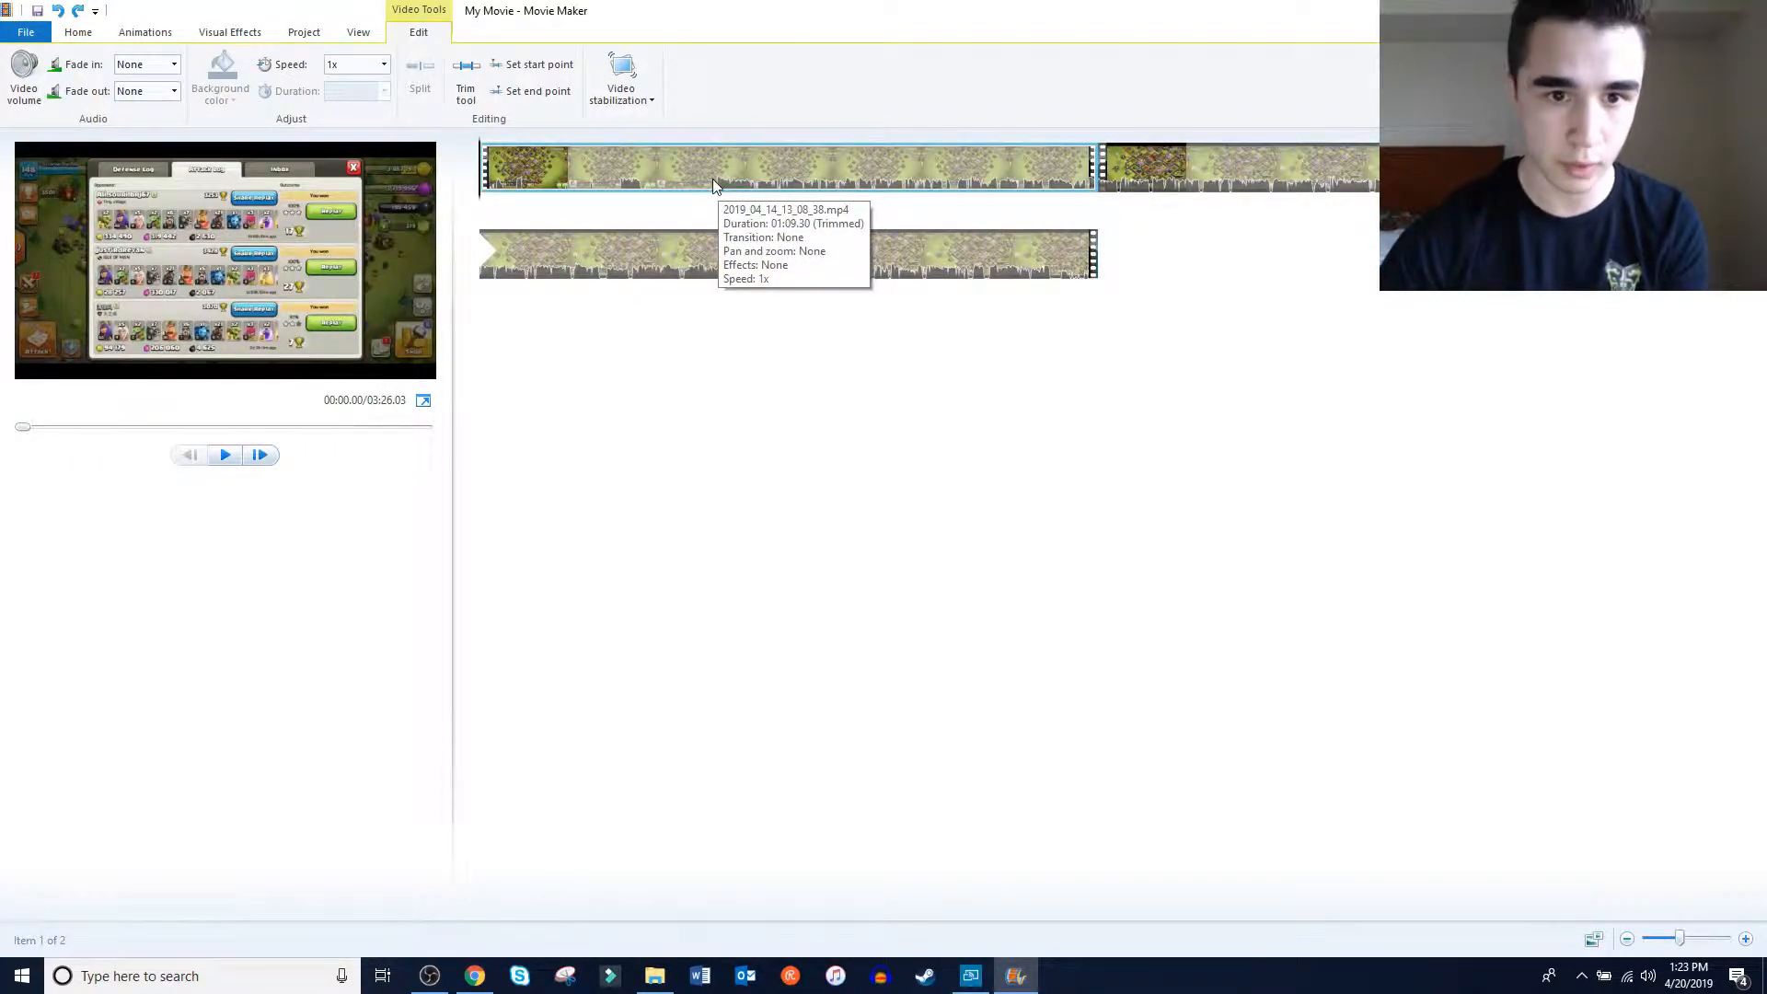
left_click(661, 179)
left_click_drag(672, 194, 717, 200)
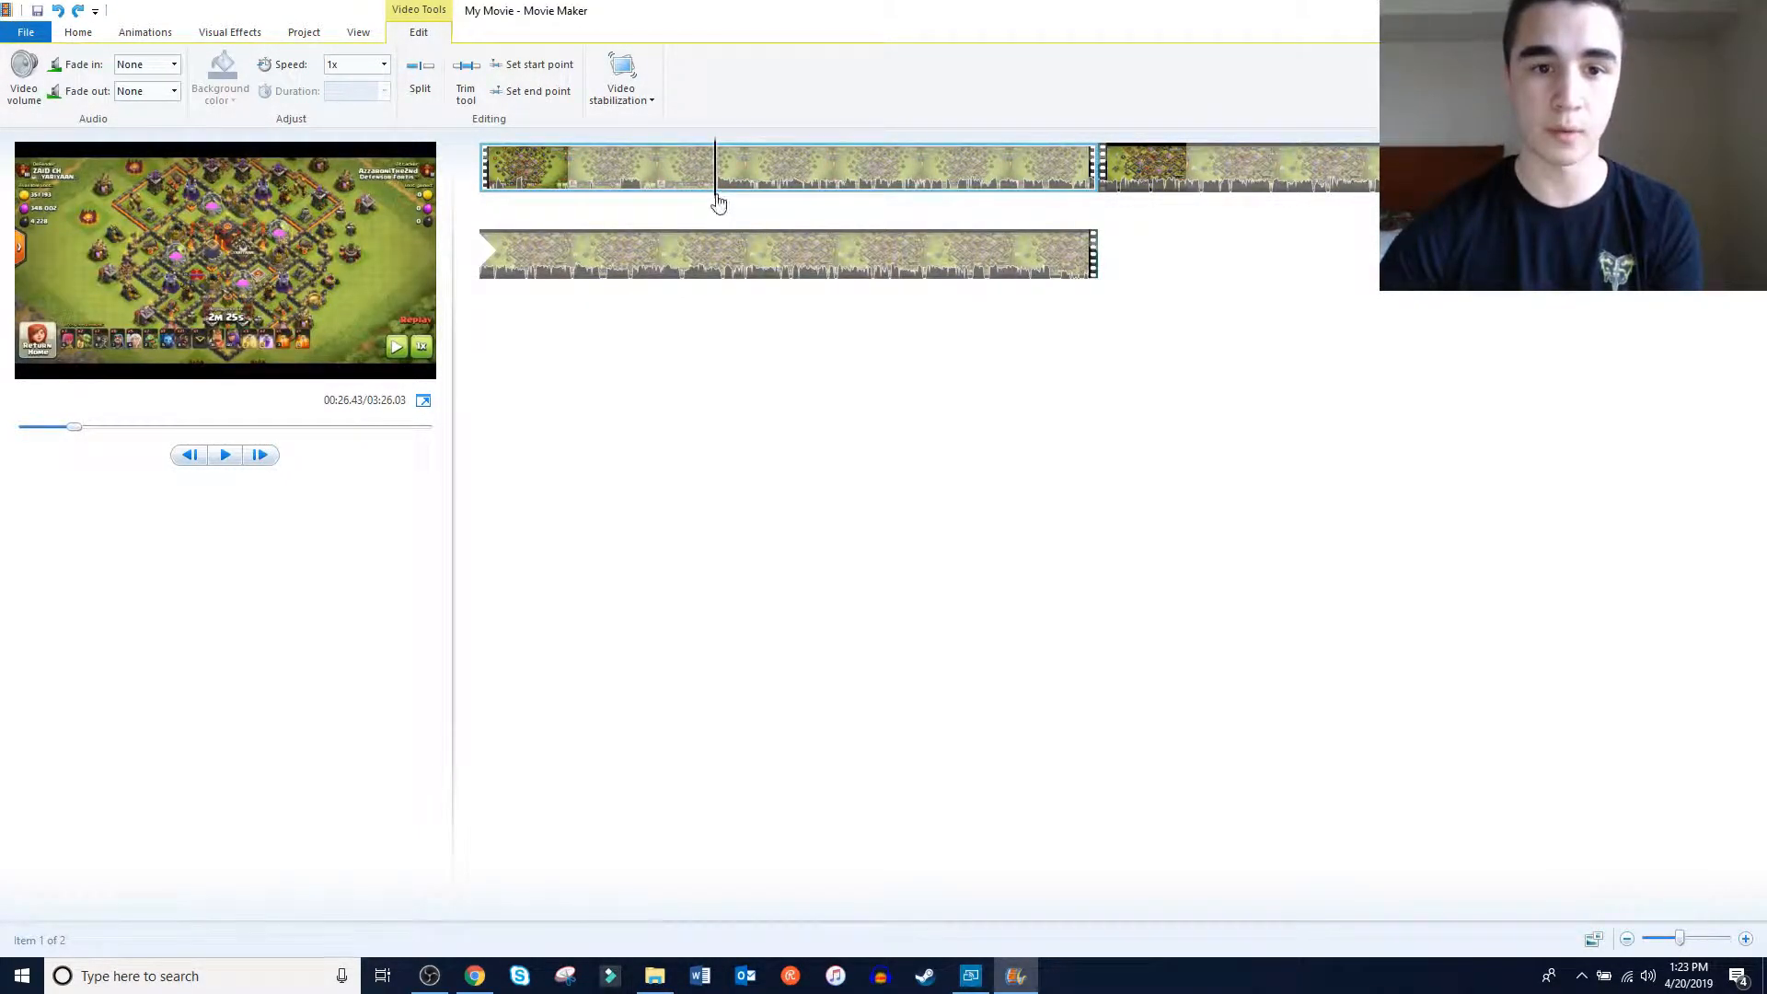
left_click(527, 73)
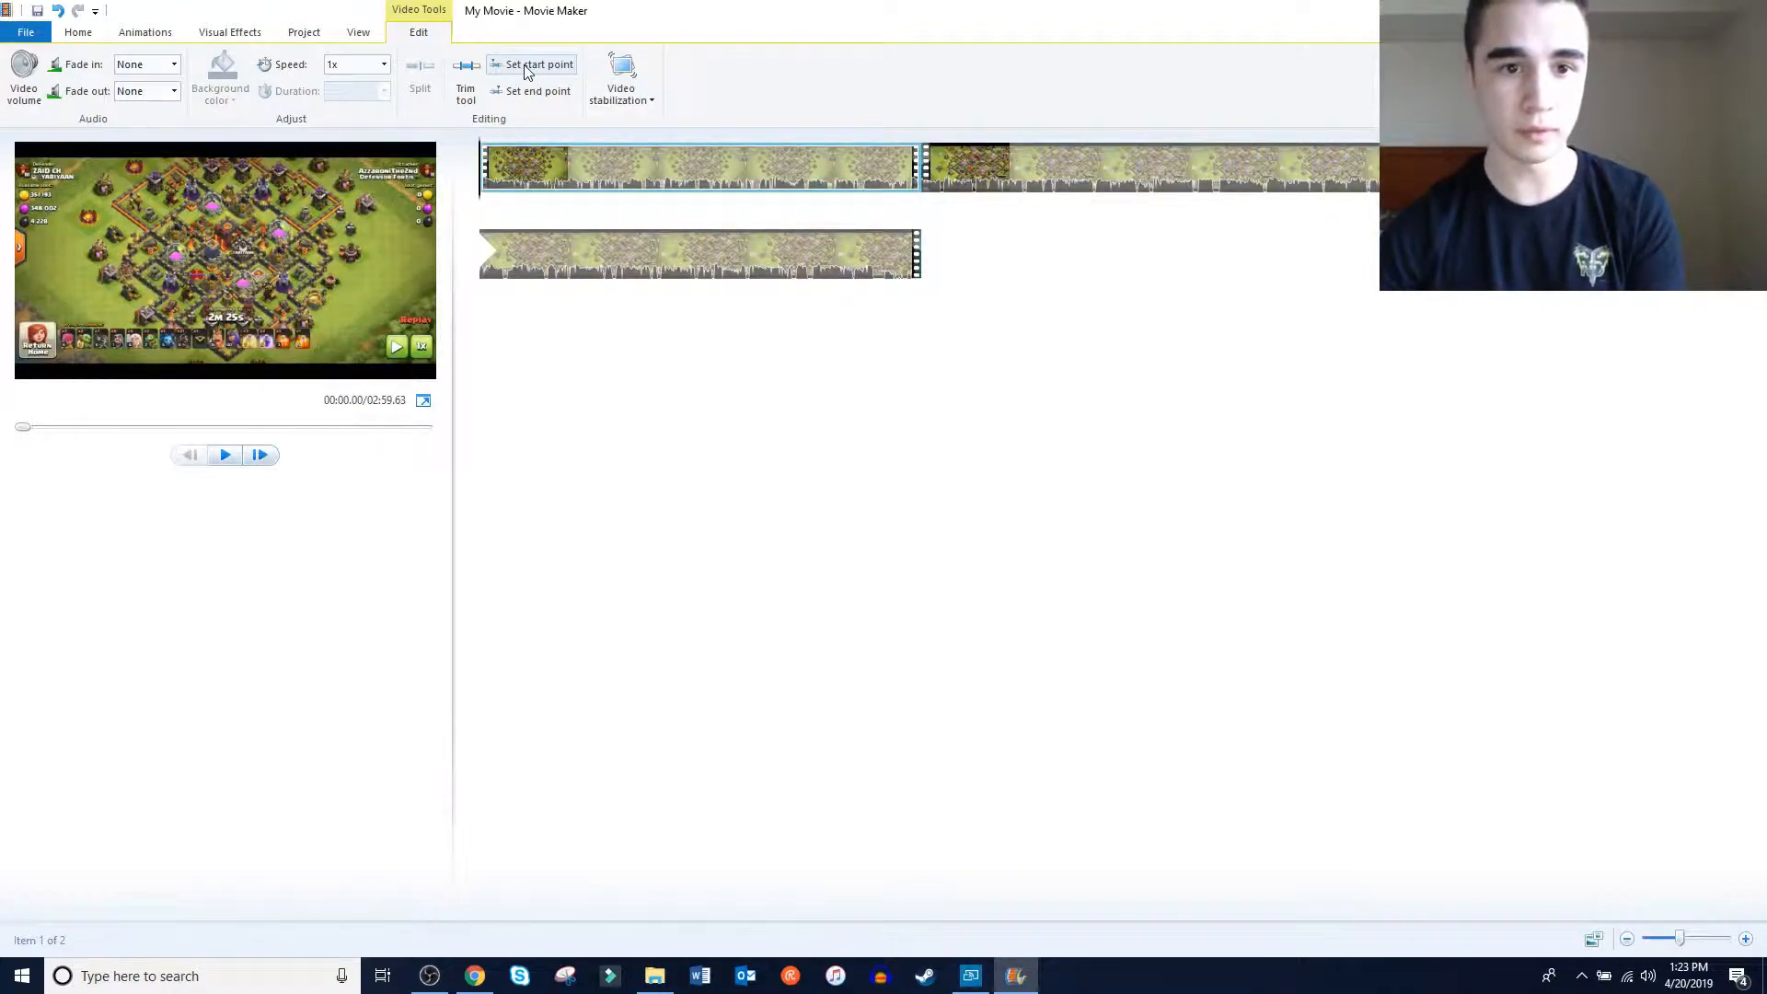
left_click(23, 83)
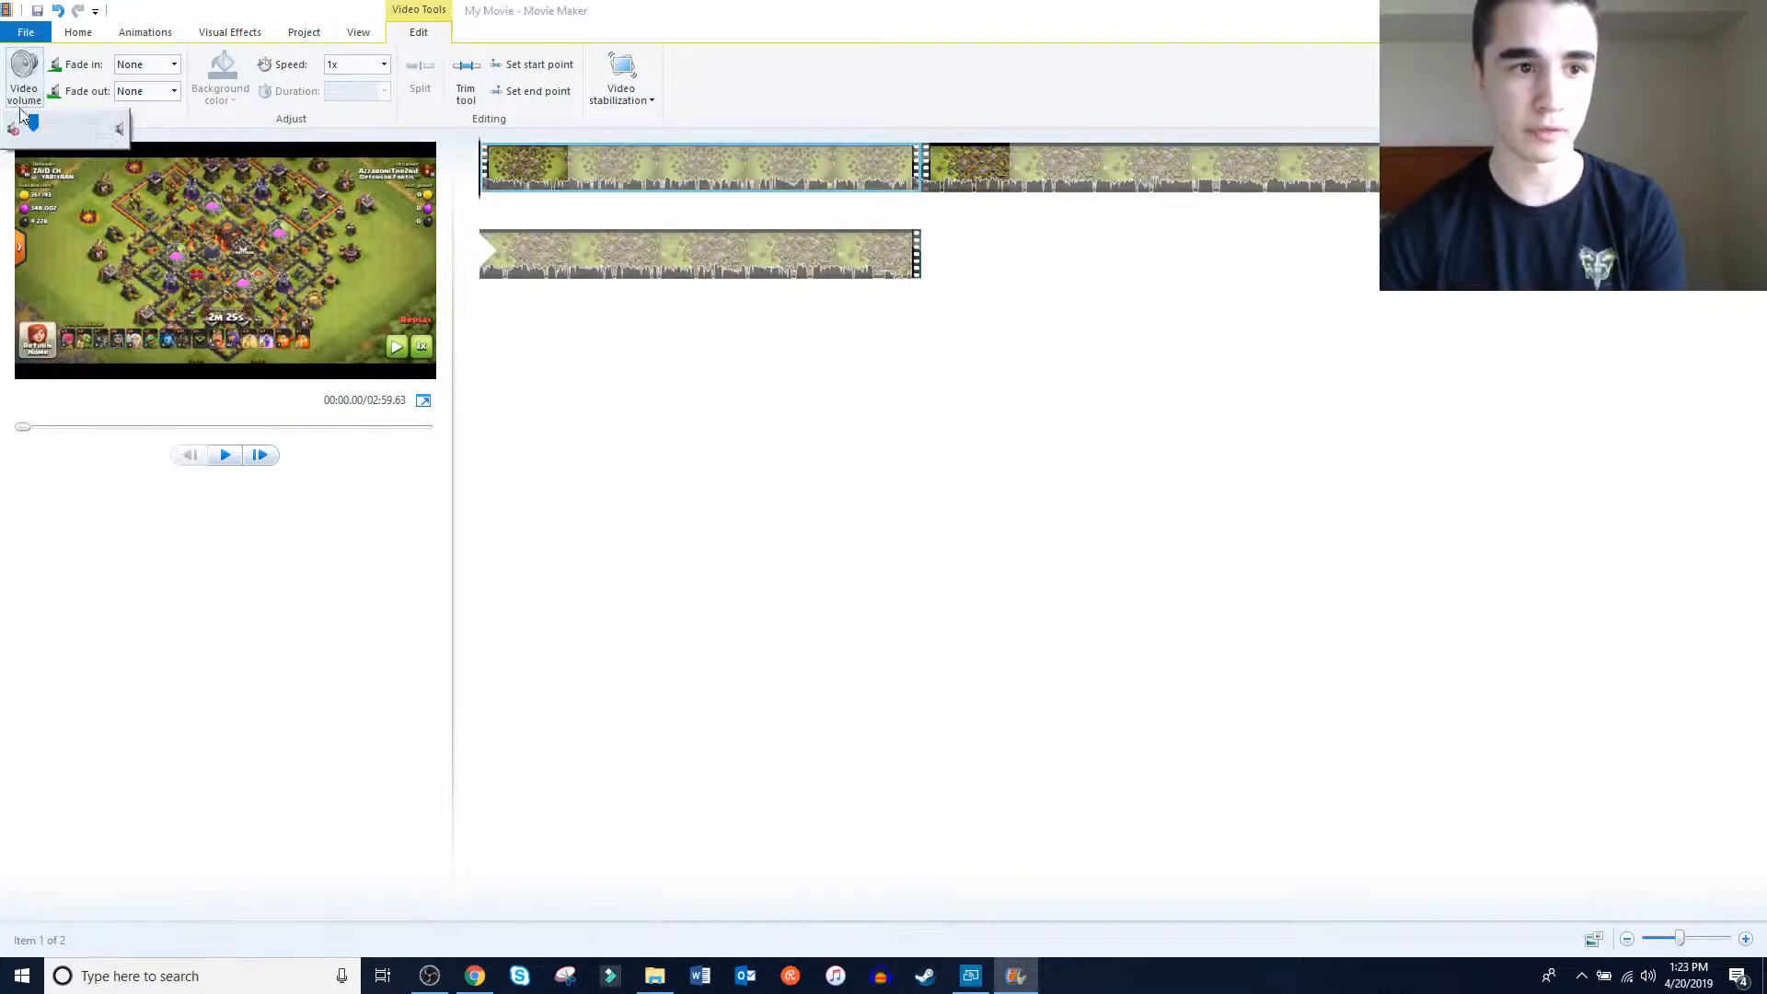
left_click(697, 74)
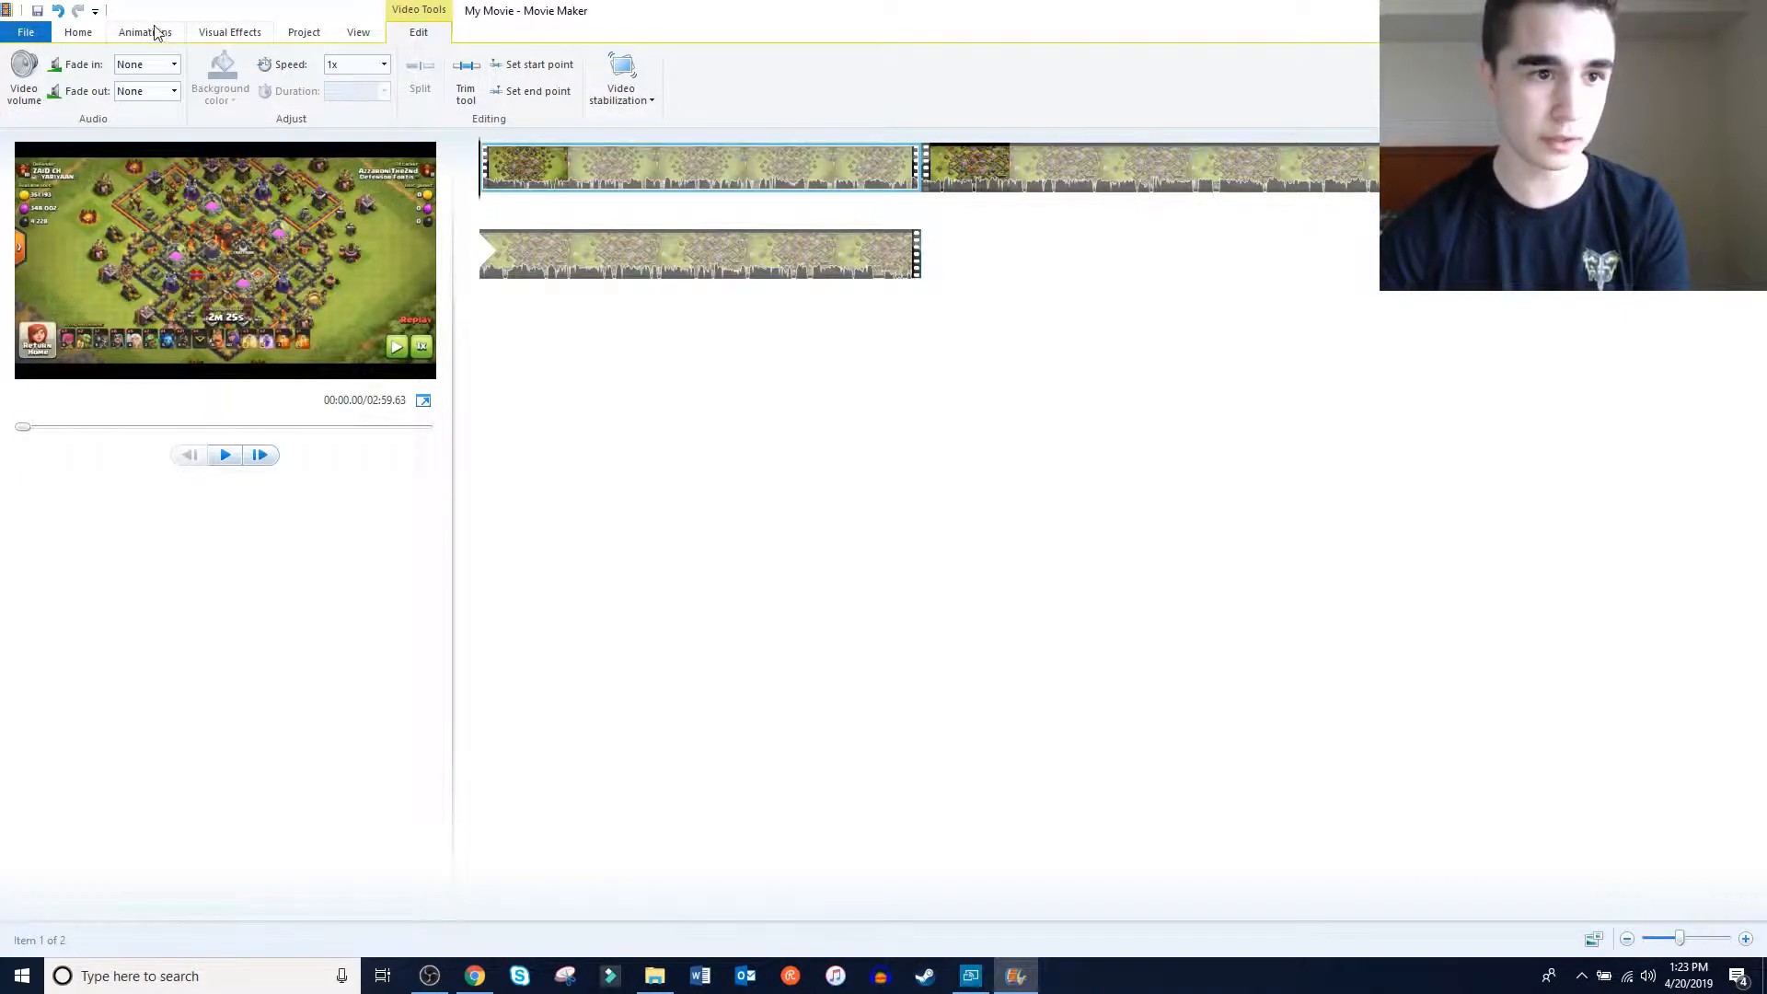
Add the "Dynasty Warriors 3 Theme of Lu Bu" MP3 as background music and play the movie's opening seconds
left_click(78, 33)
left_click(184, 99)
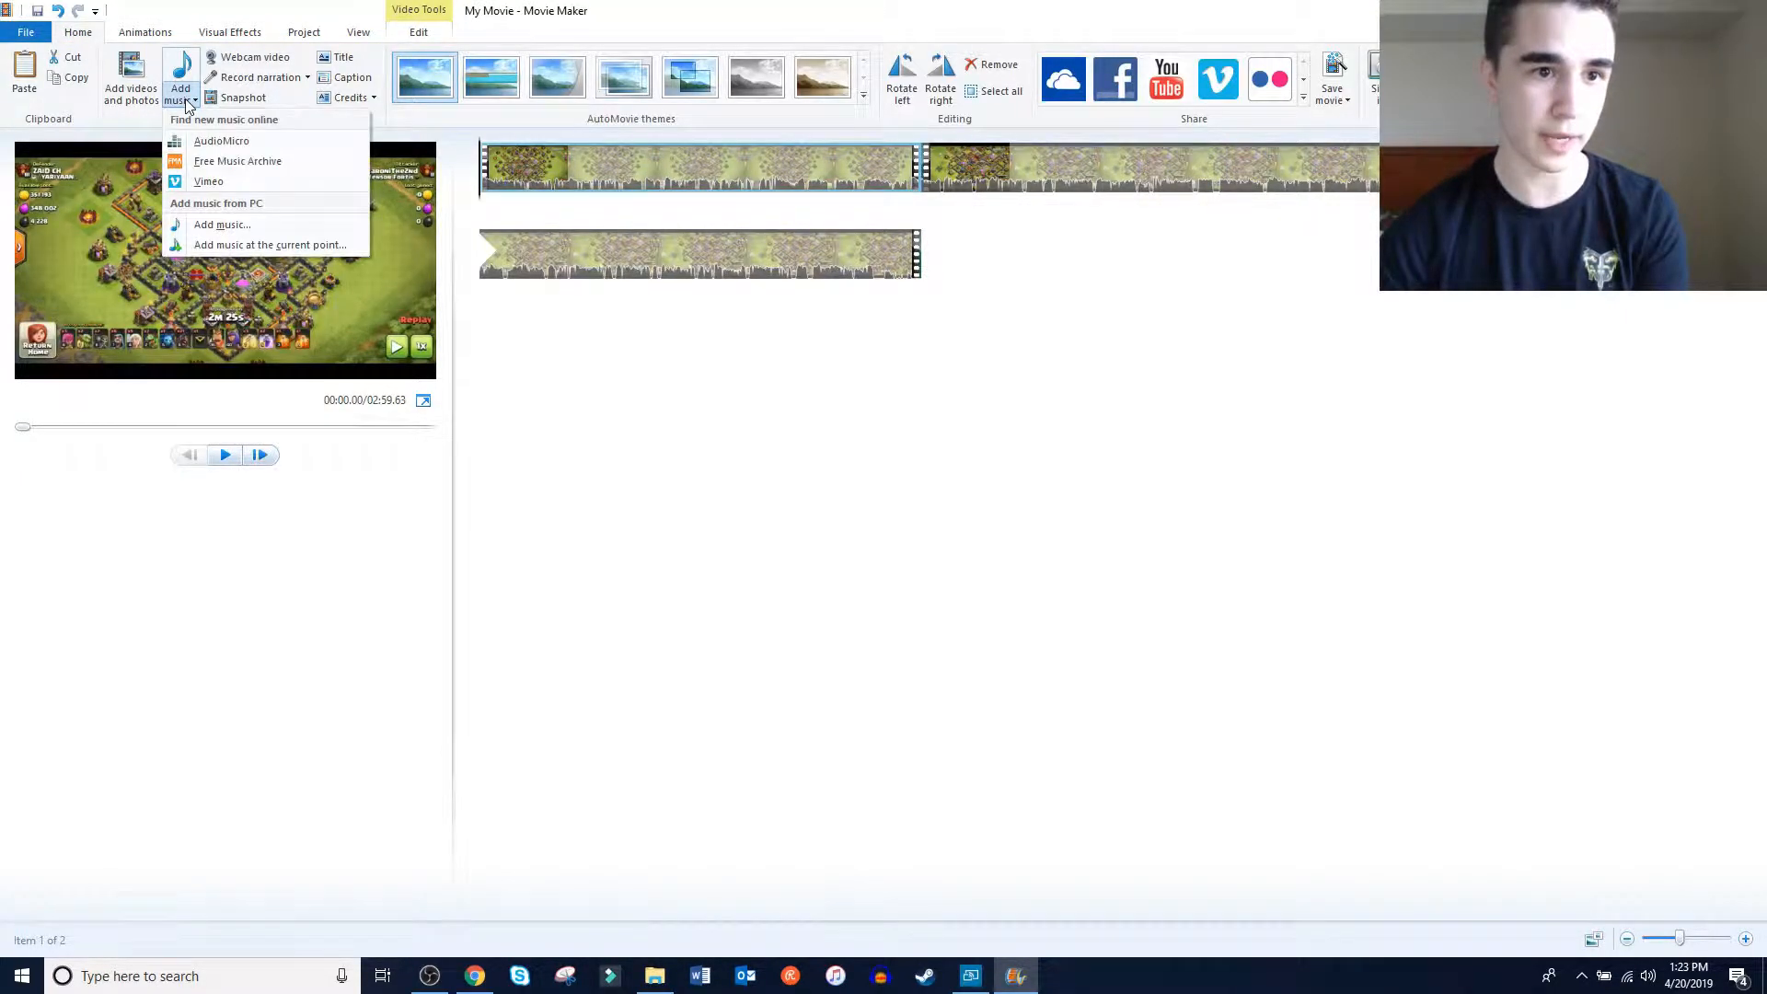
left_click(227, 248)
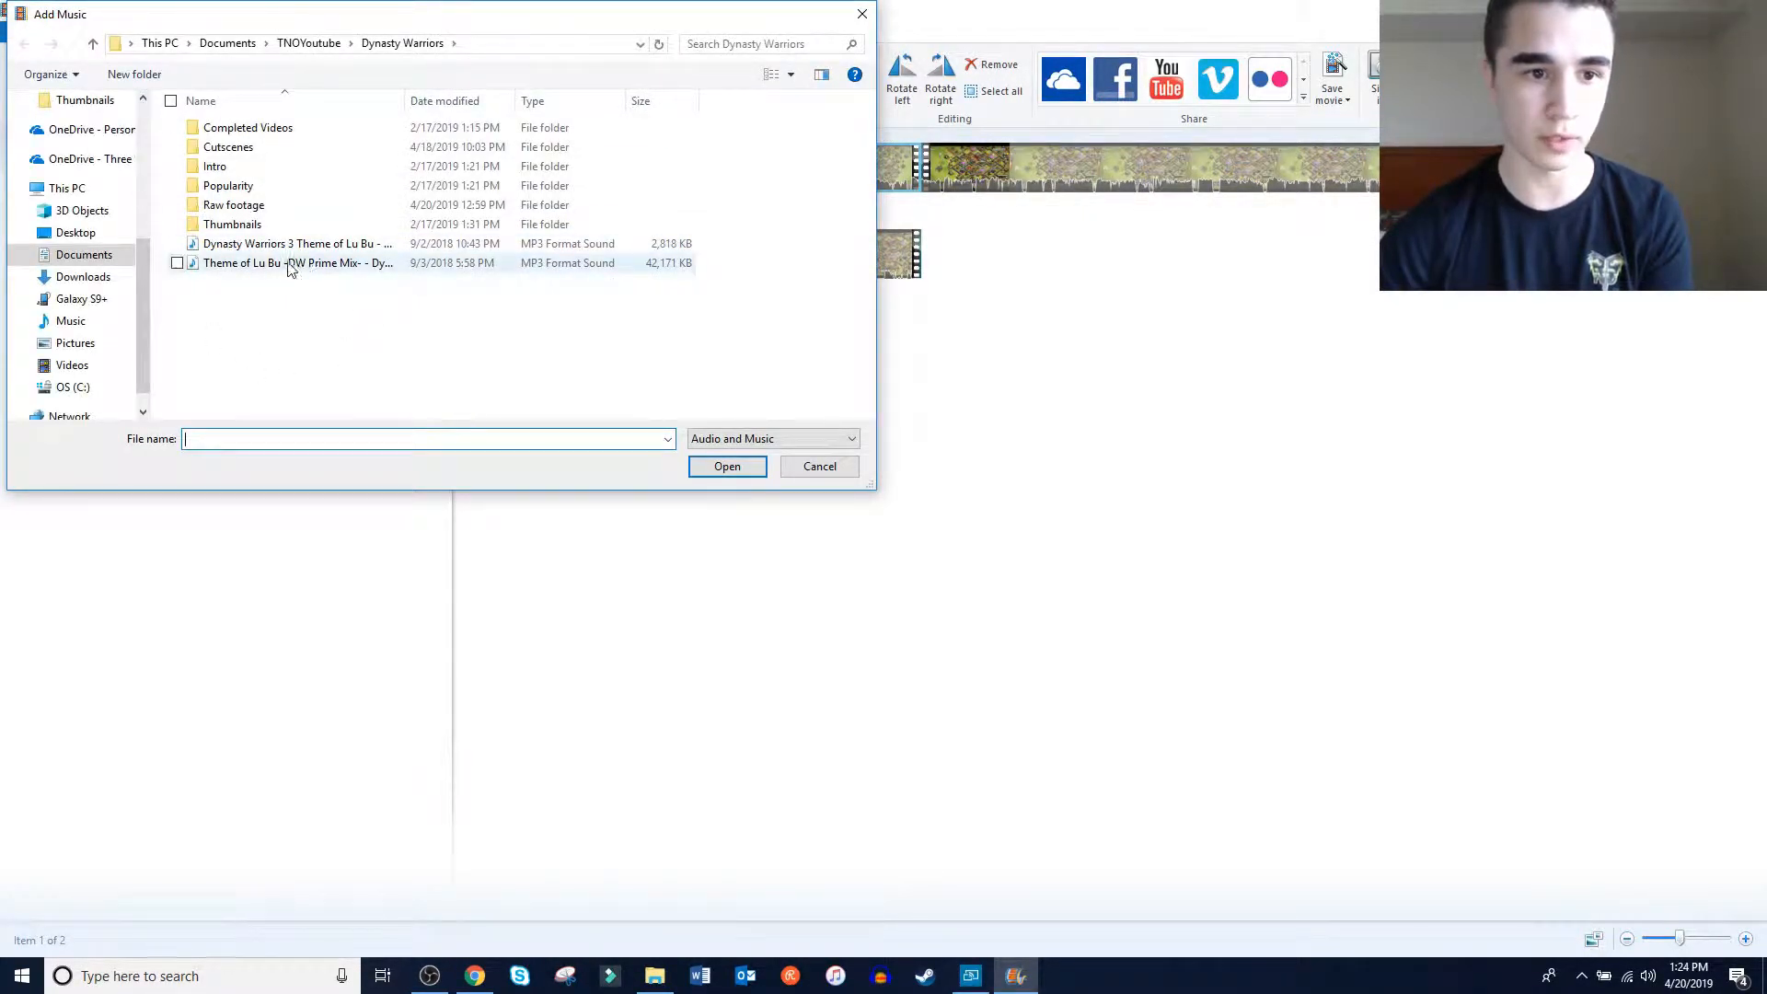
double_click(246, 247)
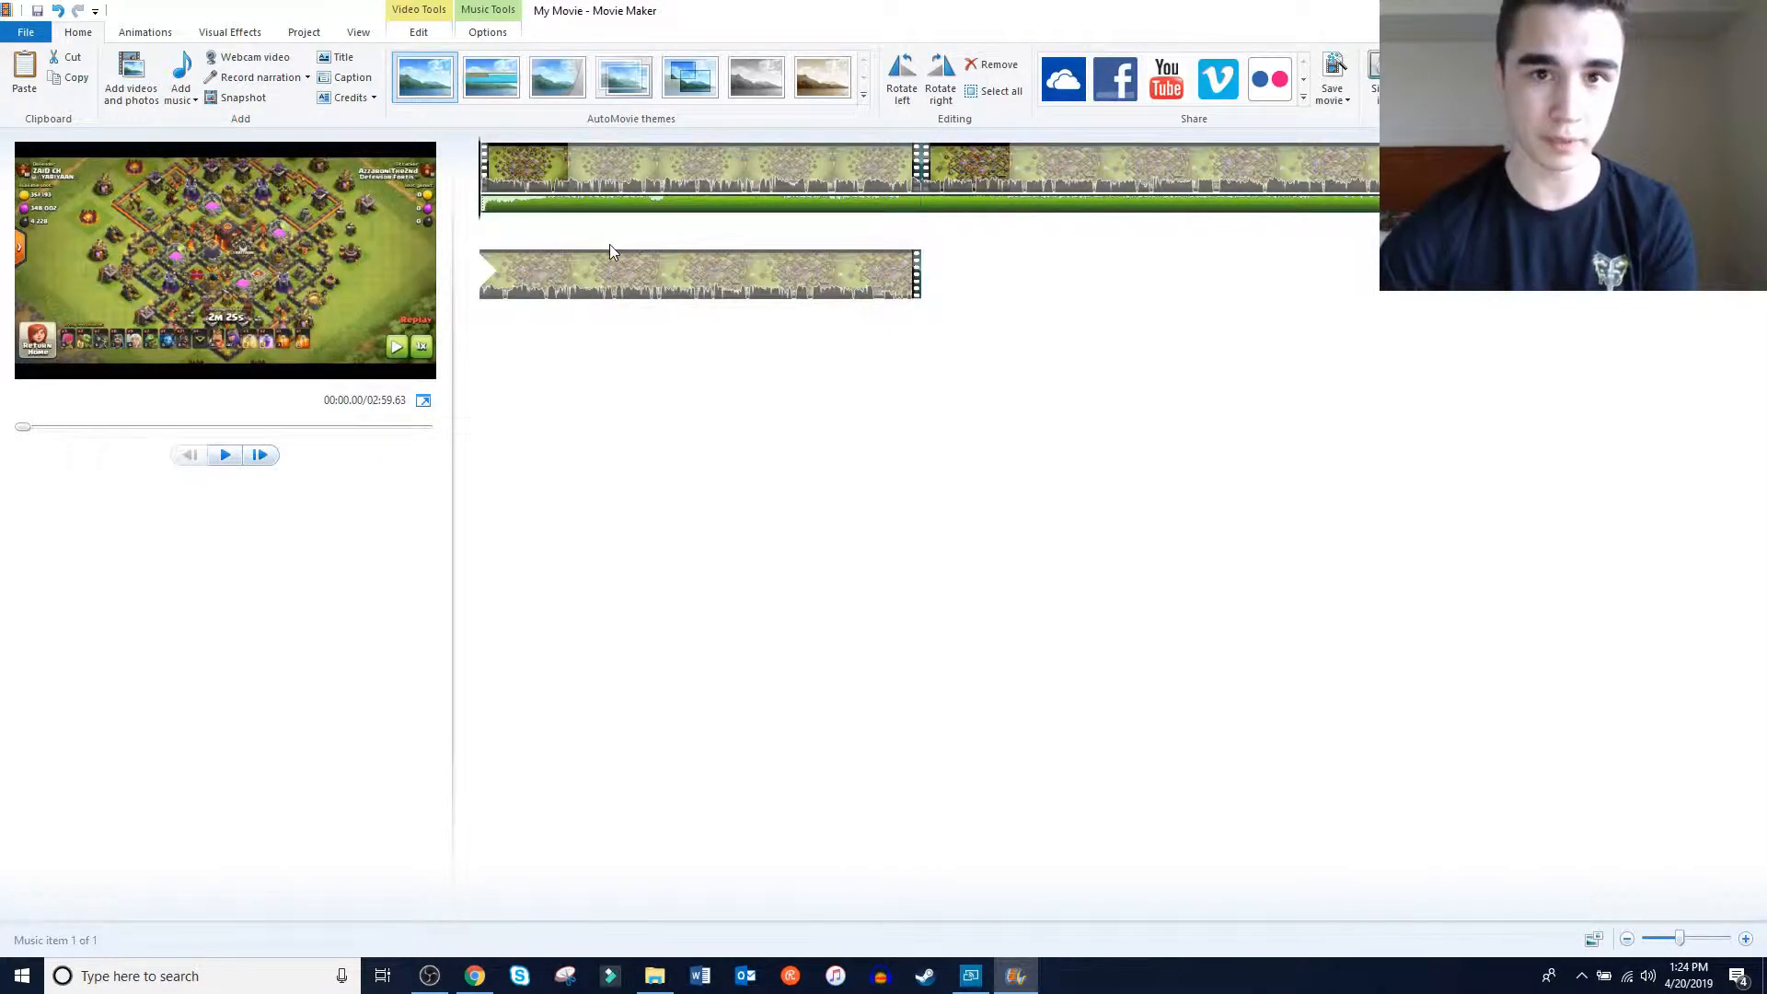
key("space")
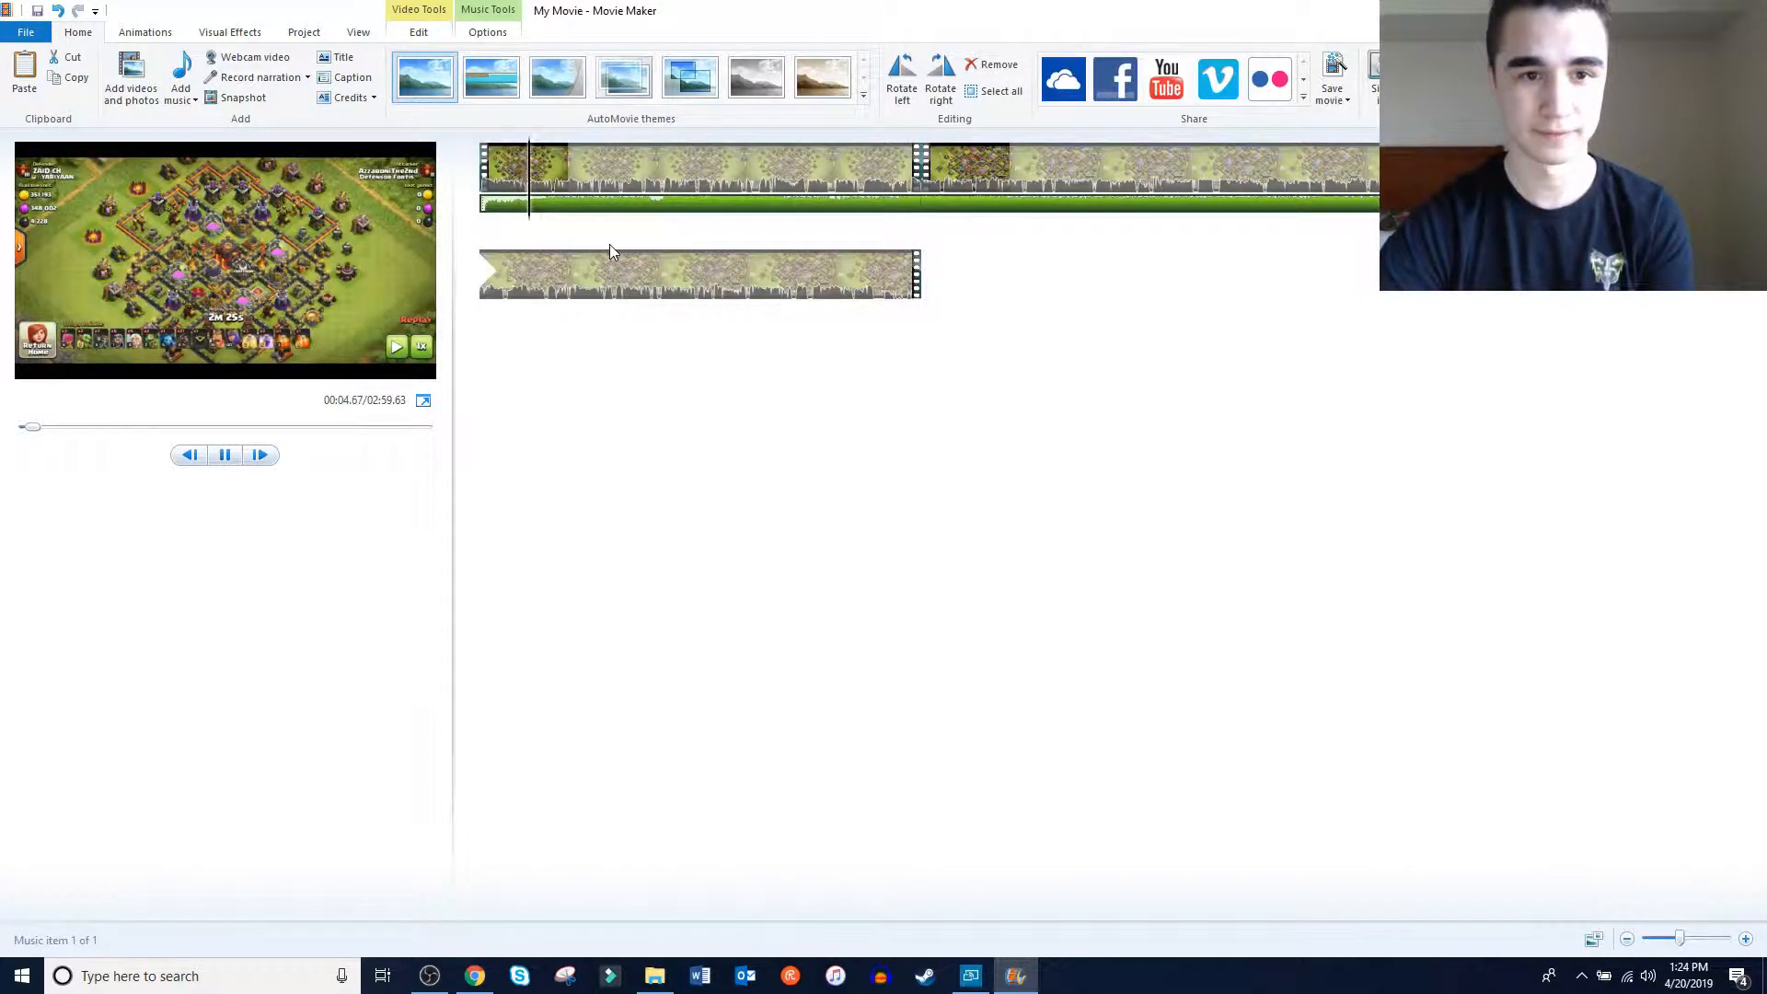
key("space")
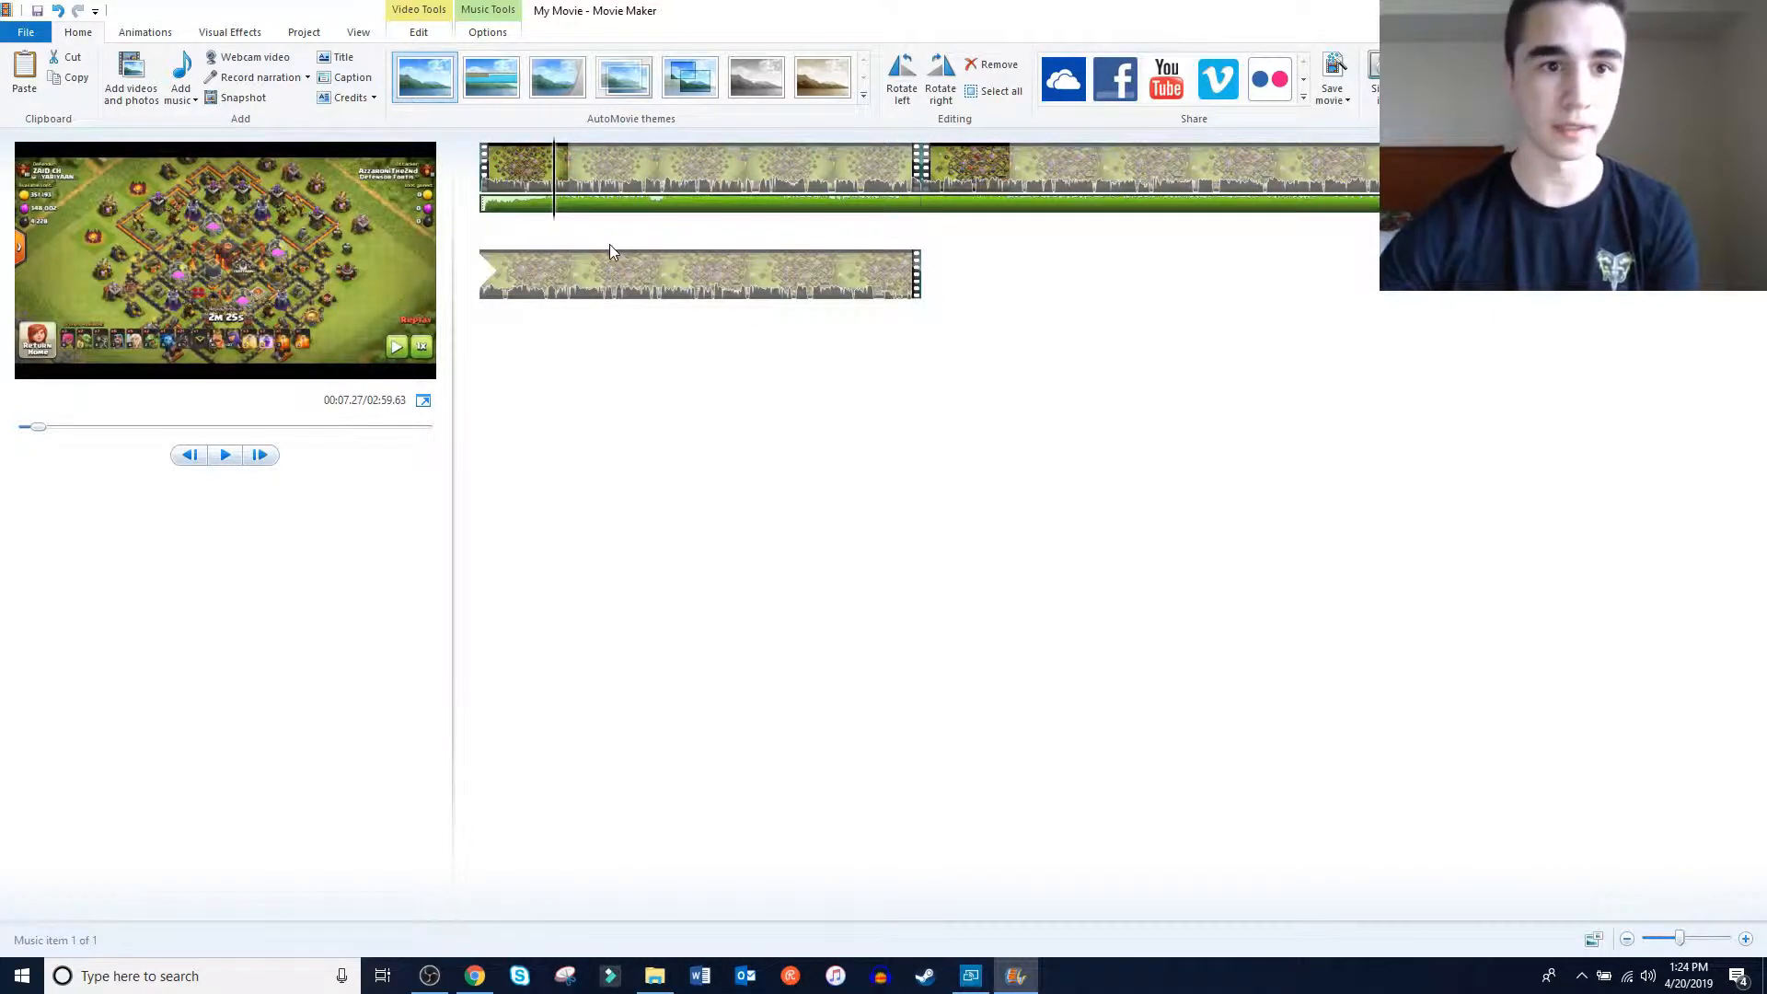
Select the background music track and lower its music volume
left_click(429, 35)
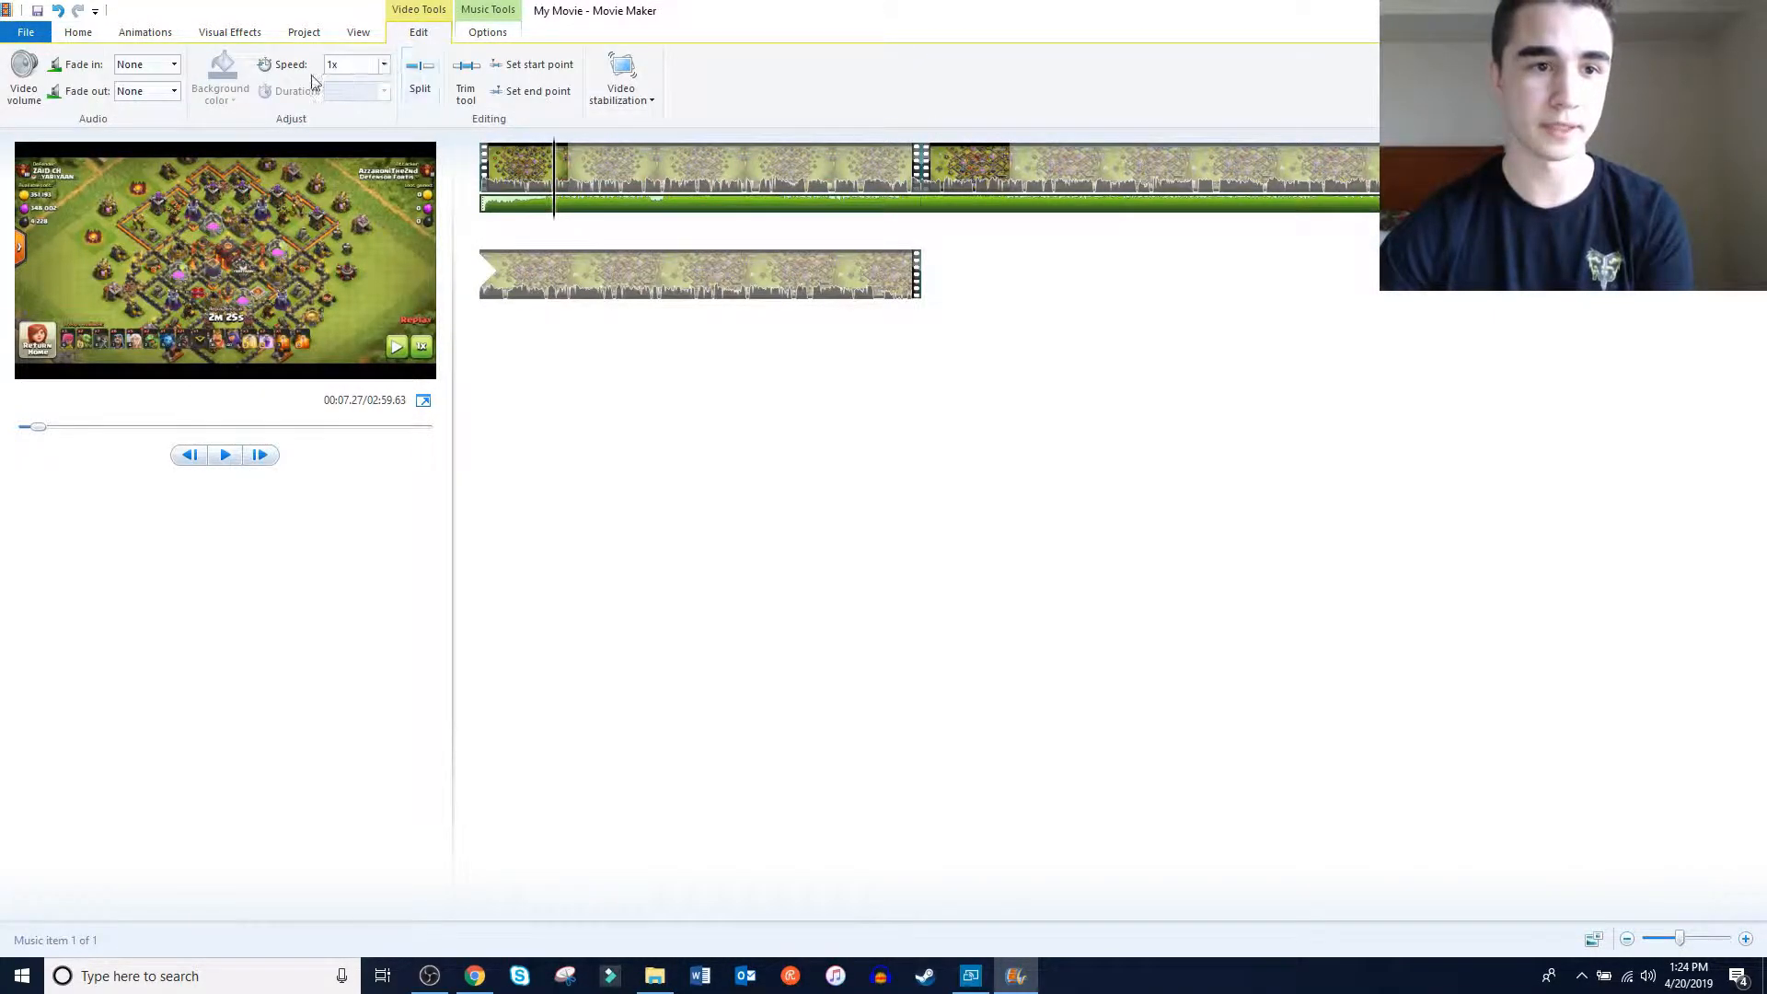
left_click(599, 206)
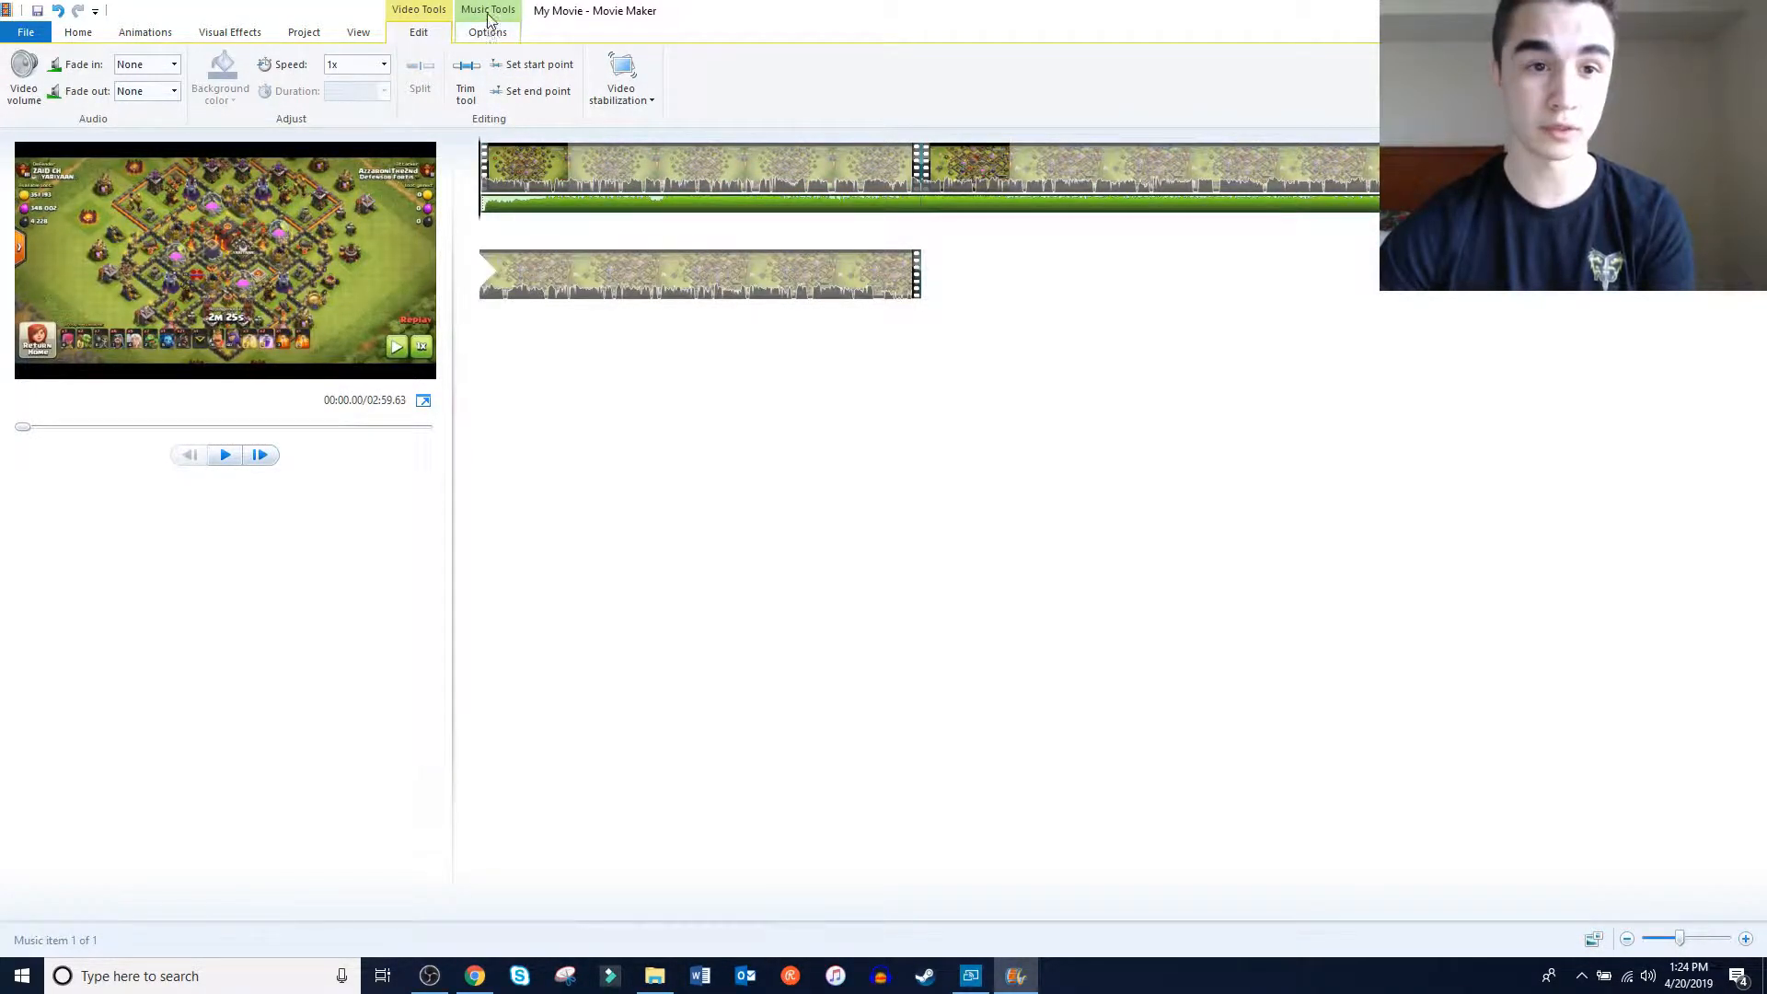
left_click(489, 34)
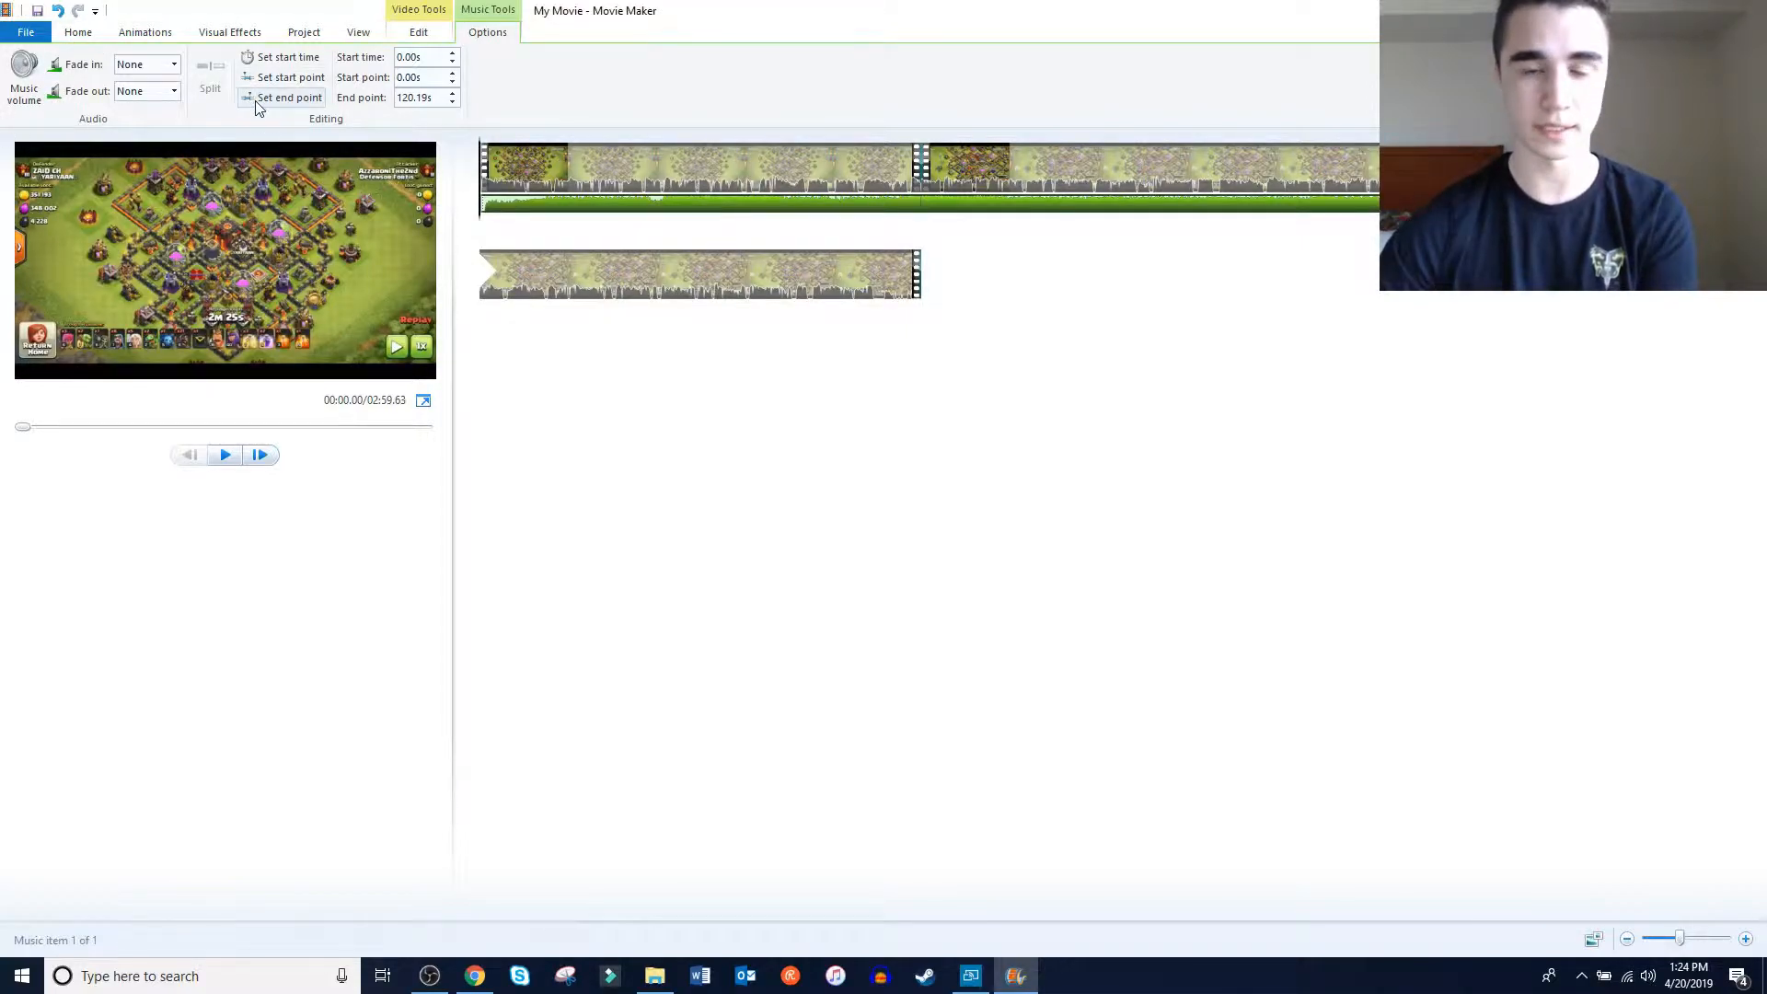
left_click(24, 75)
left_click_drag(66, 132, 49, 129)
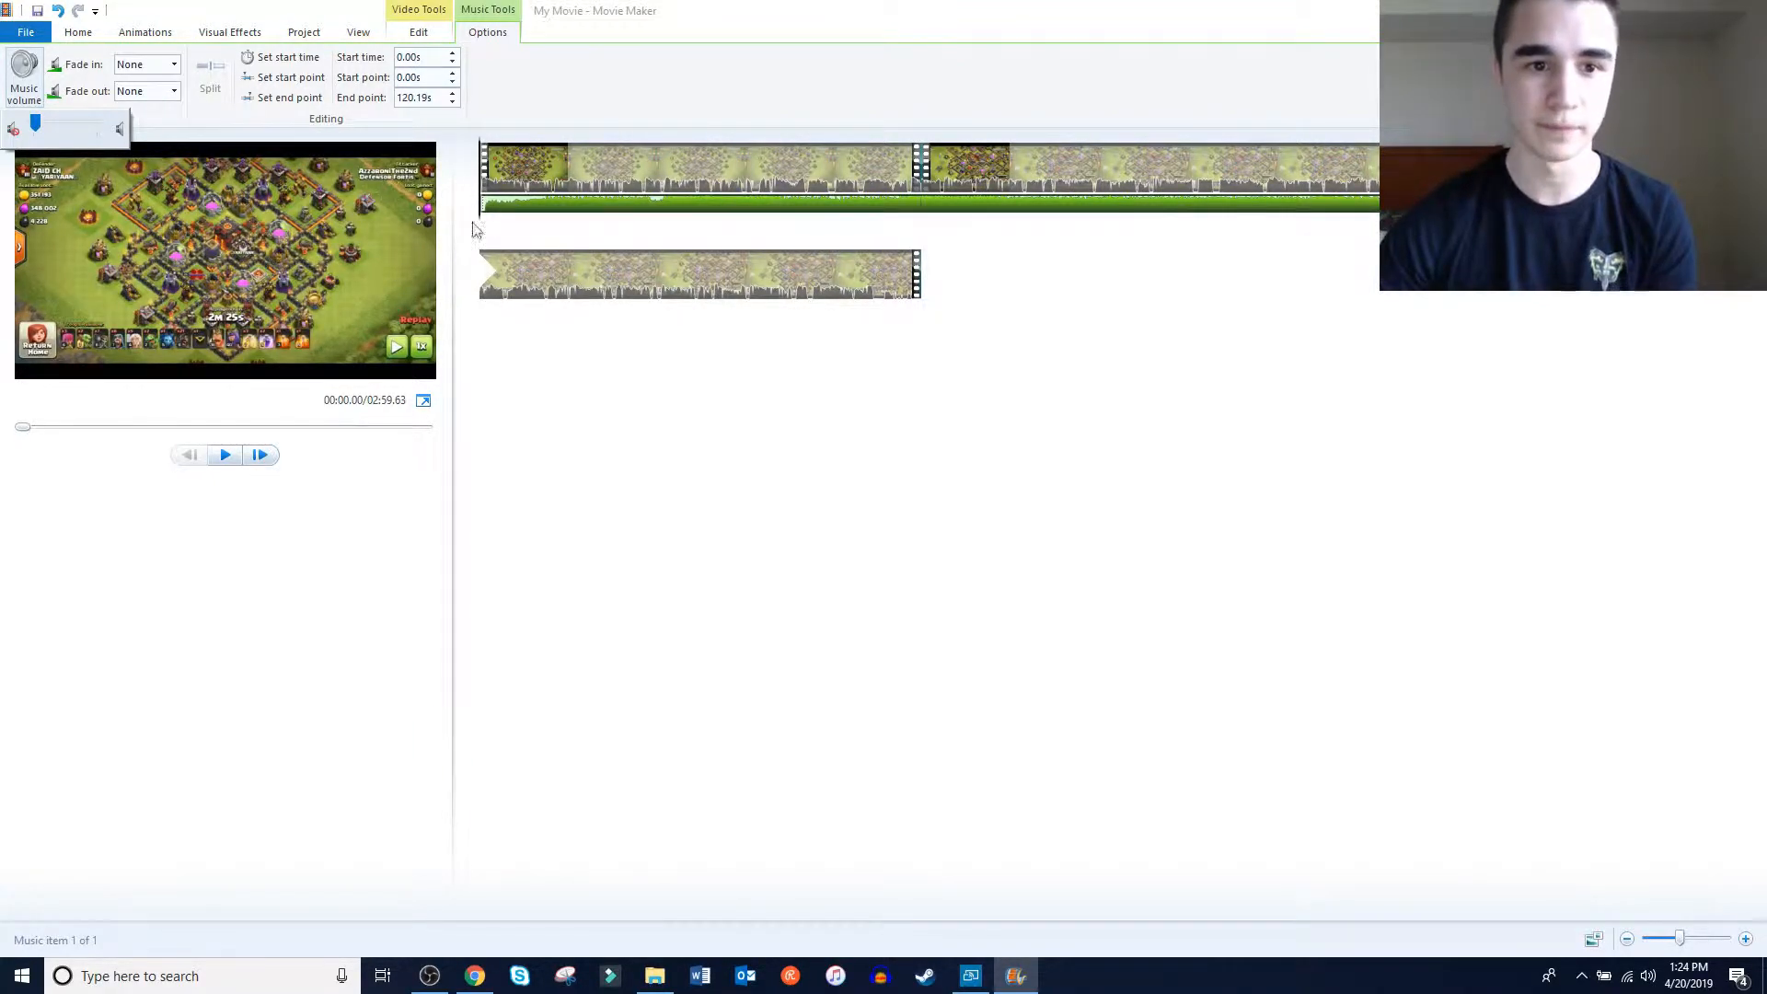
Adjust the first clip's video volume and play the opening of the movie to check it against the music
left_click(488, 171)
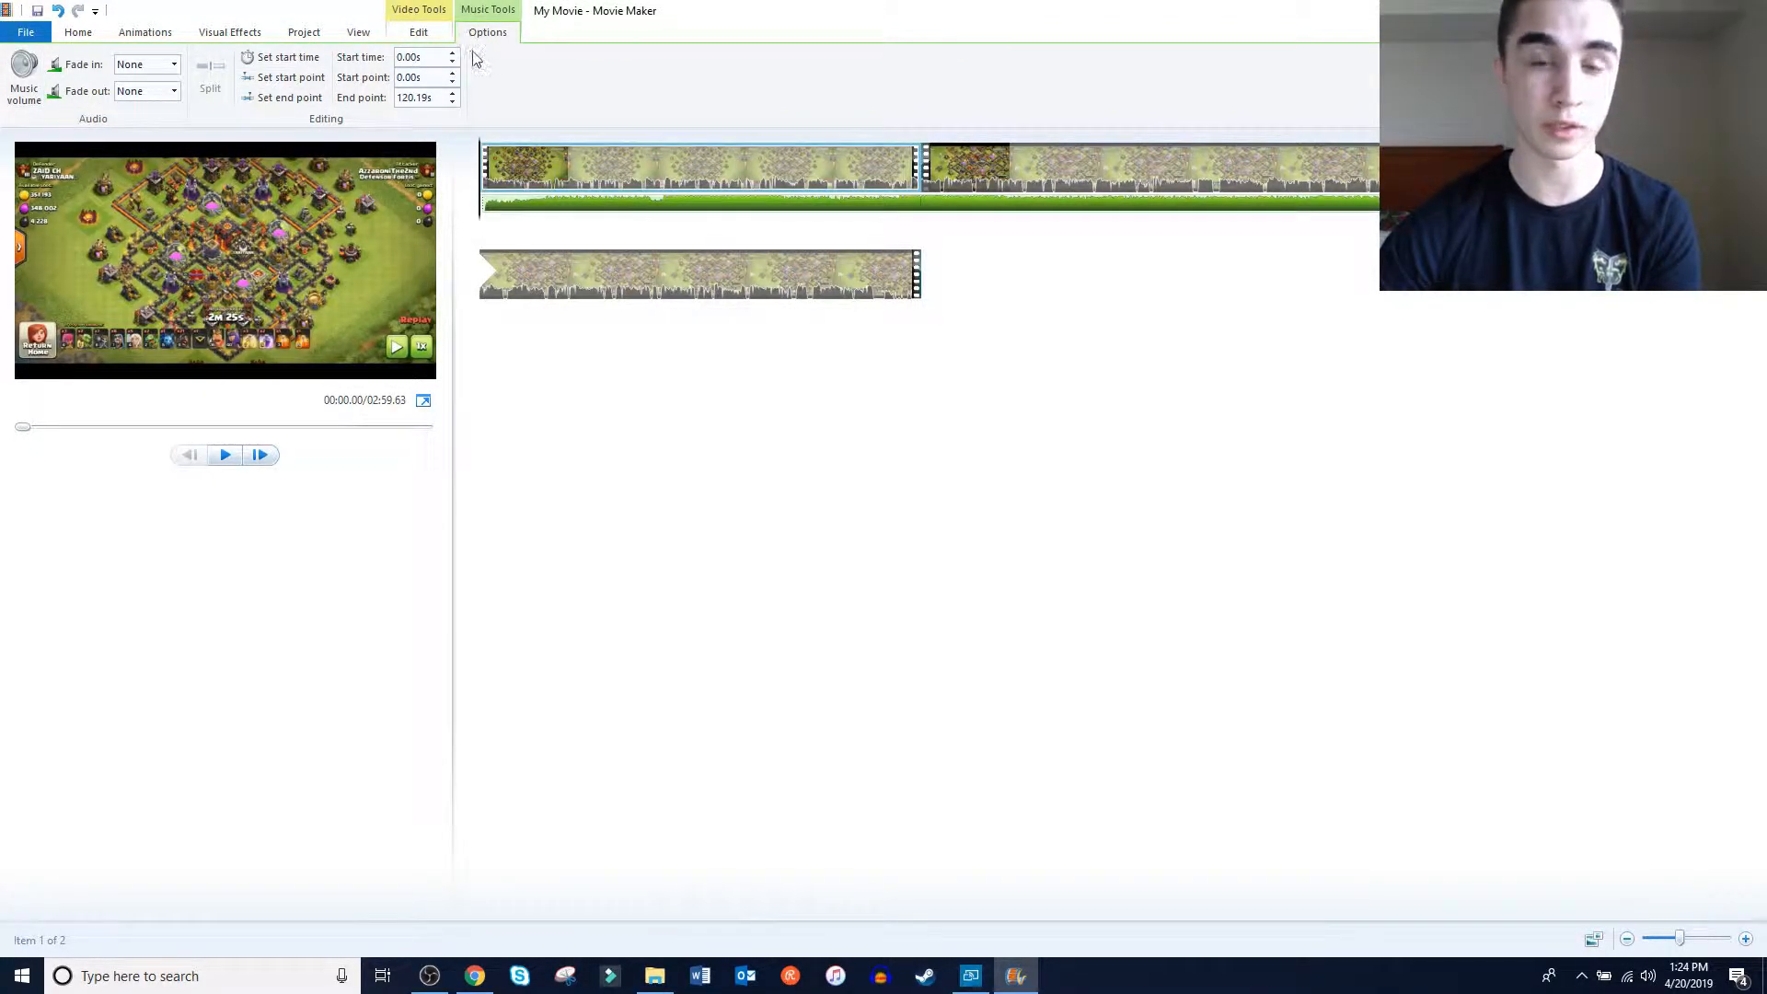
left_click(421, 35)
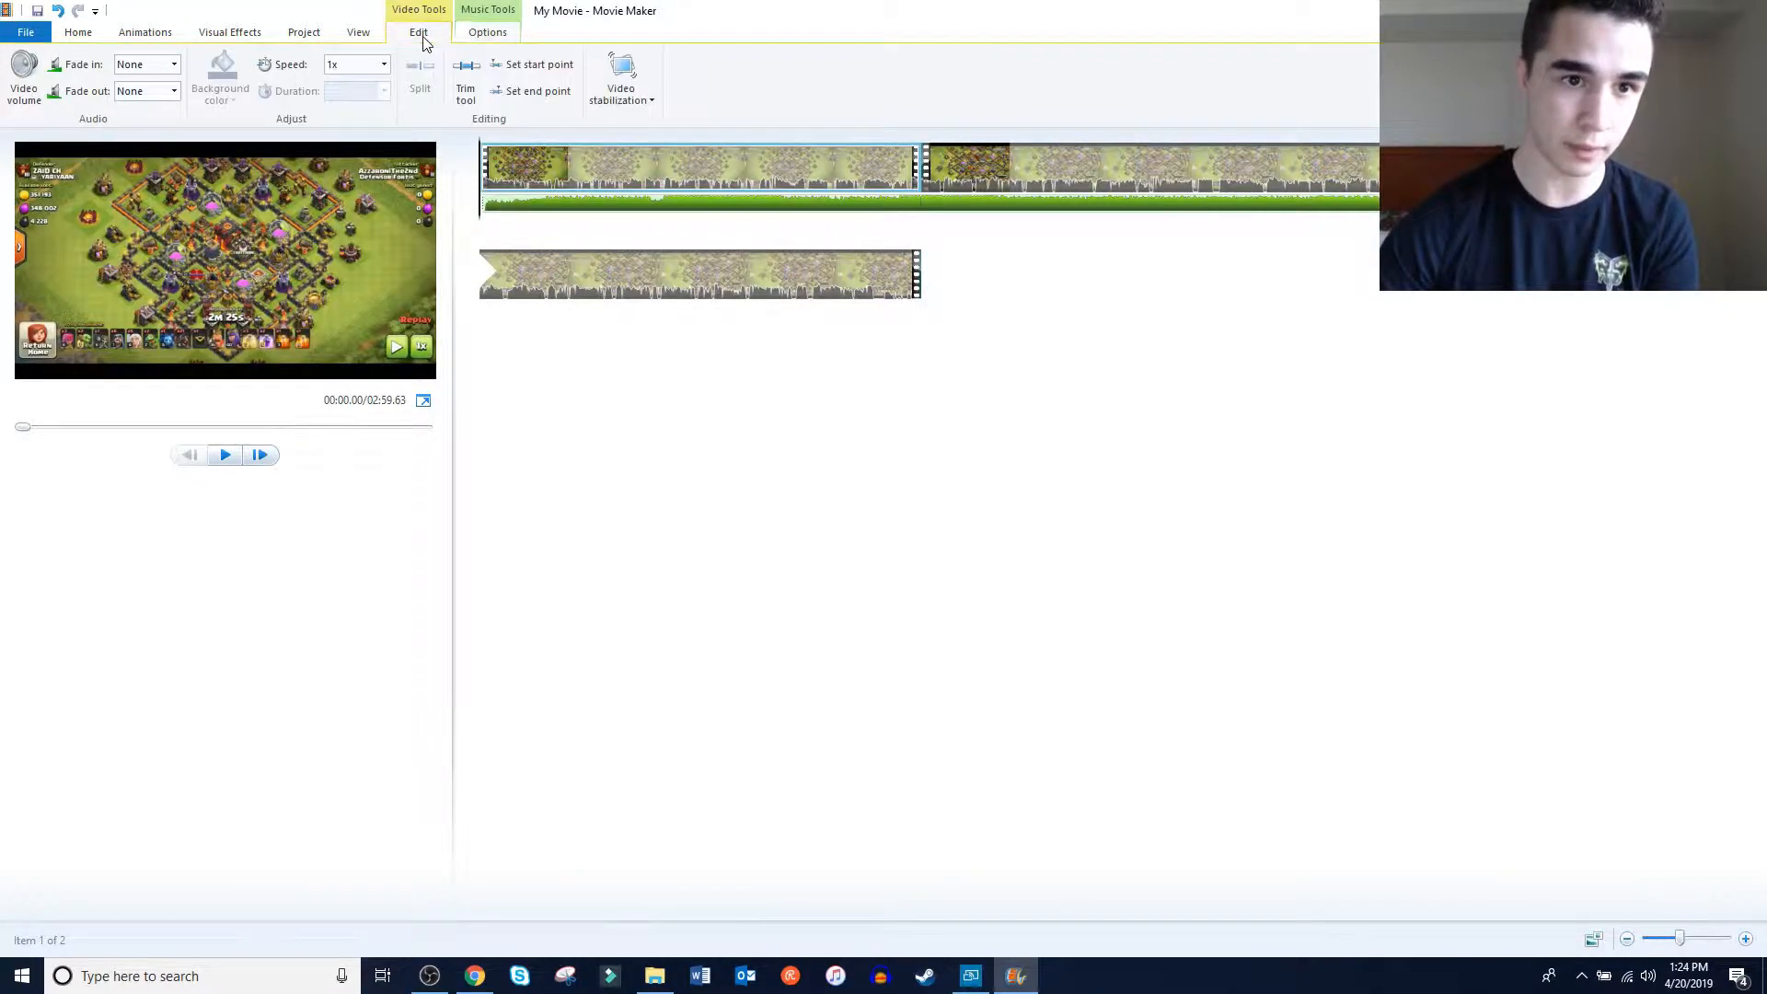
left_click(25, 75)
left_click_drag(34, 127, 64, 139)
left_click(1462, 337)
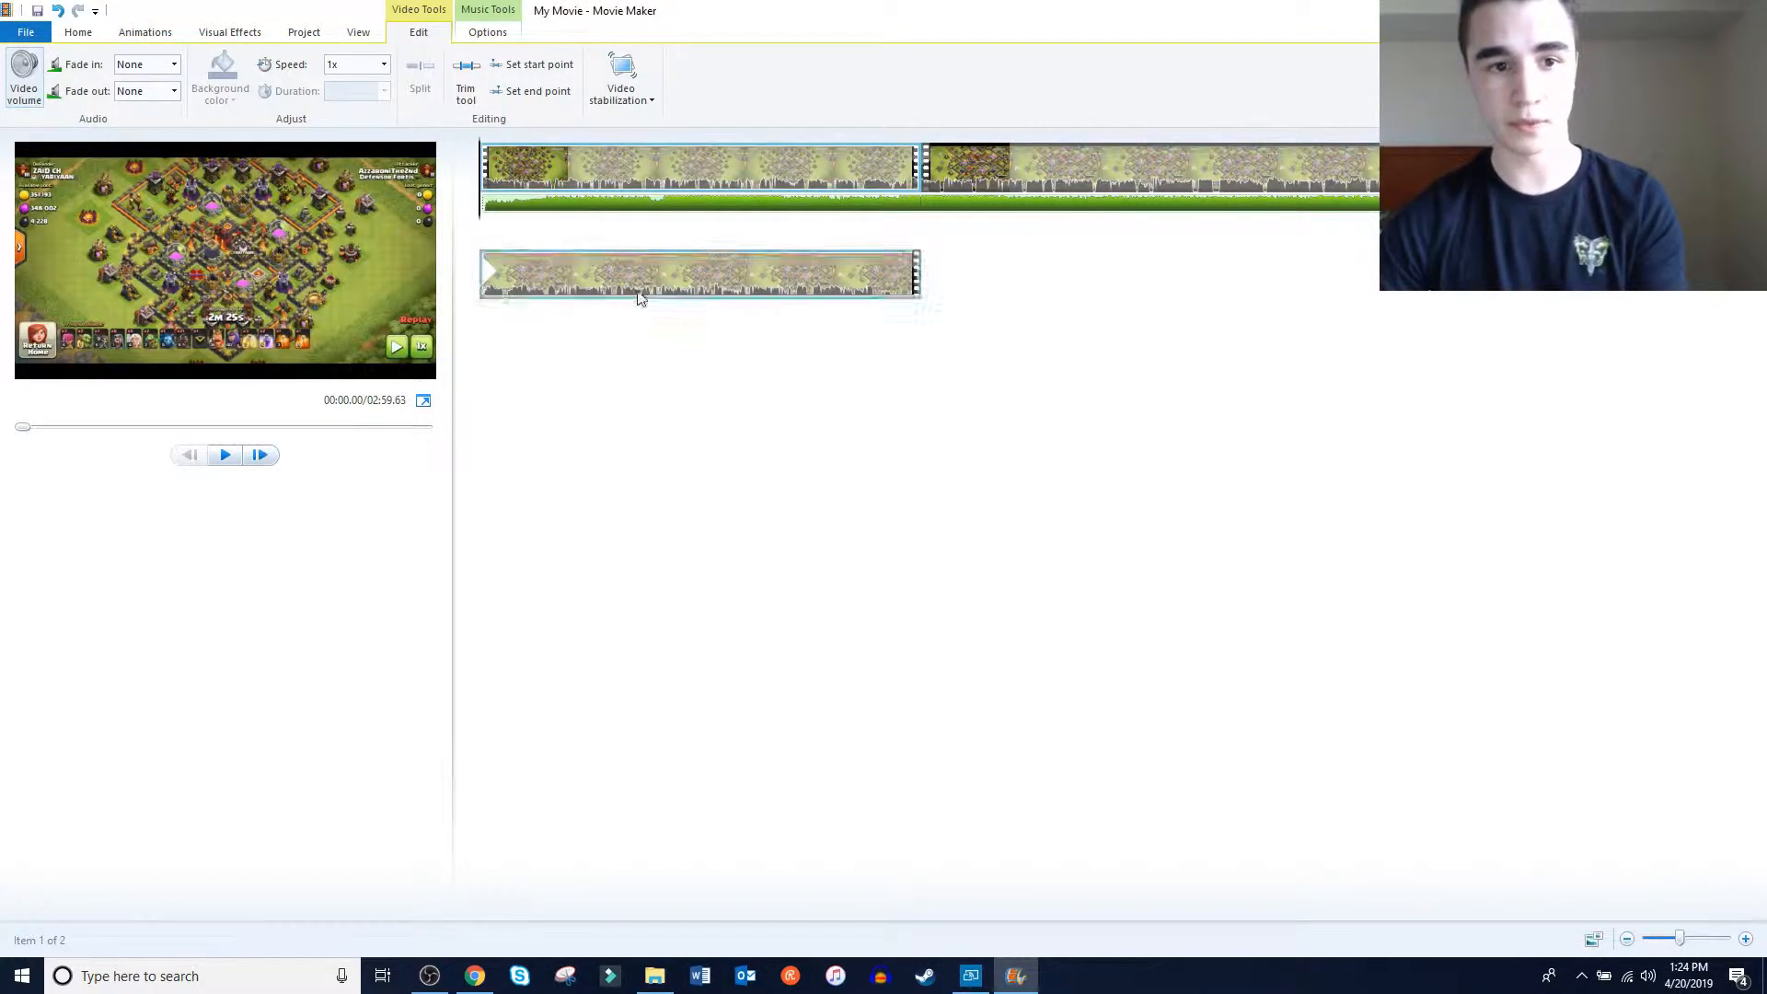
key("space")
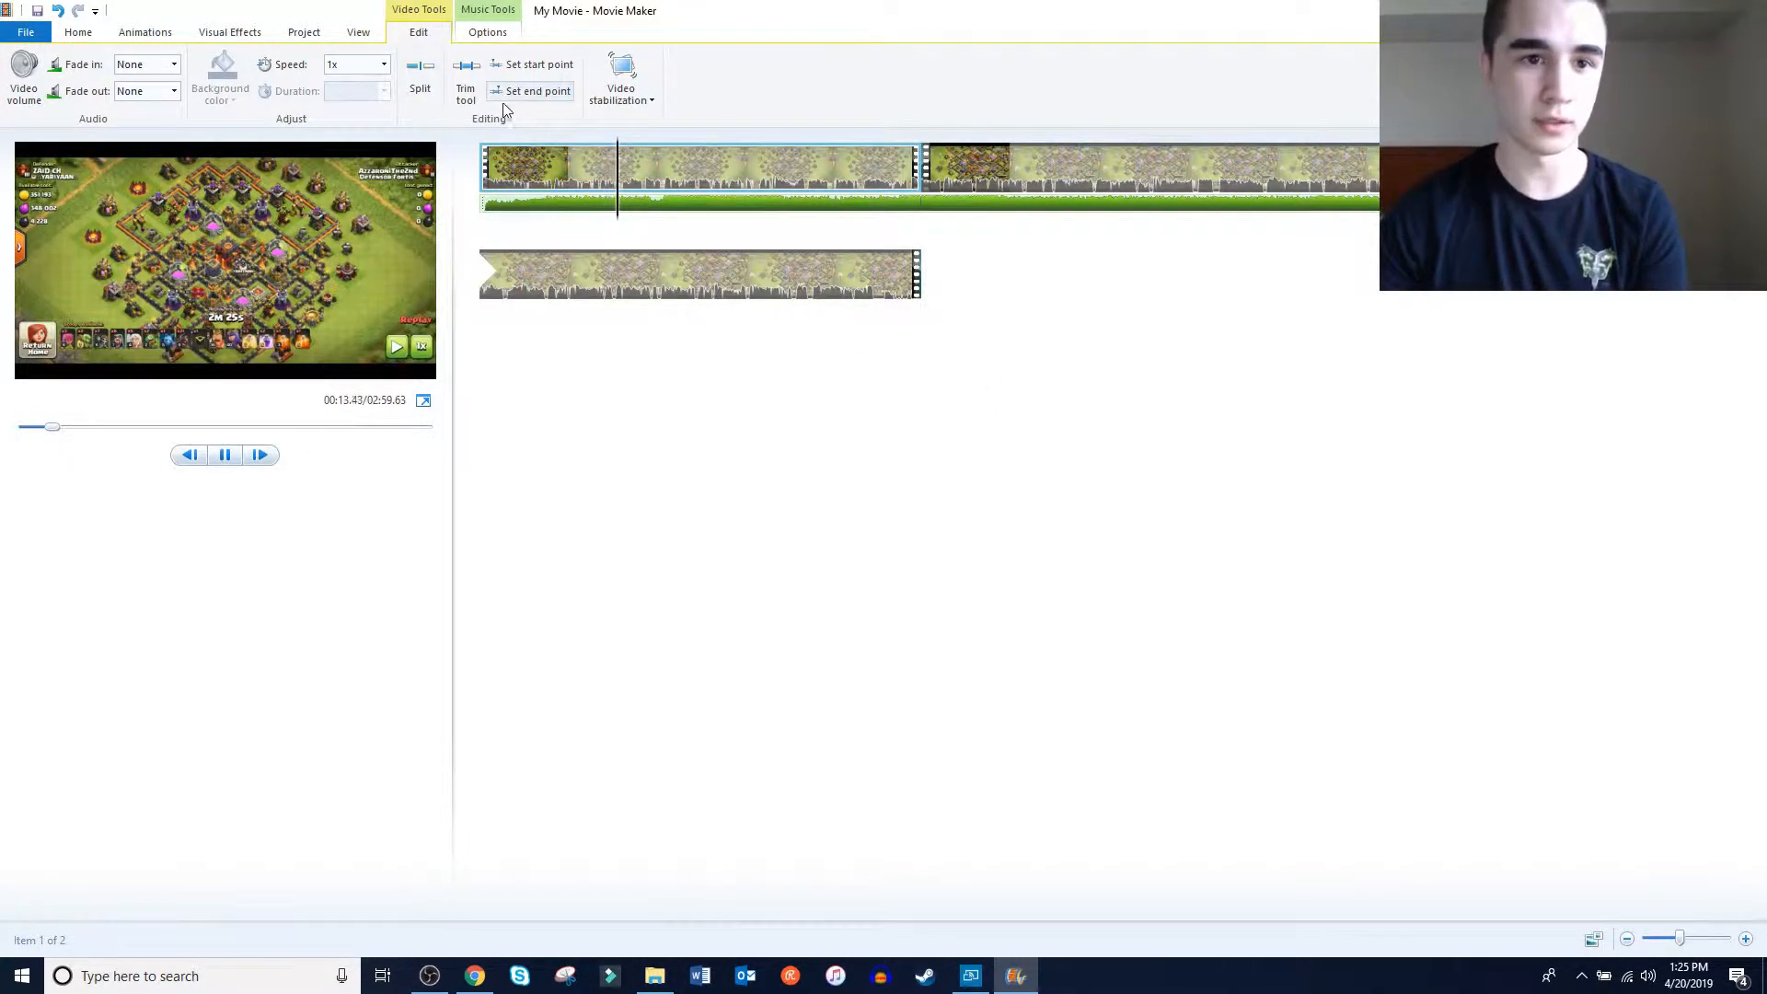
left_click(224, 455)
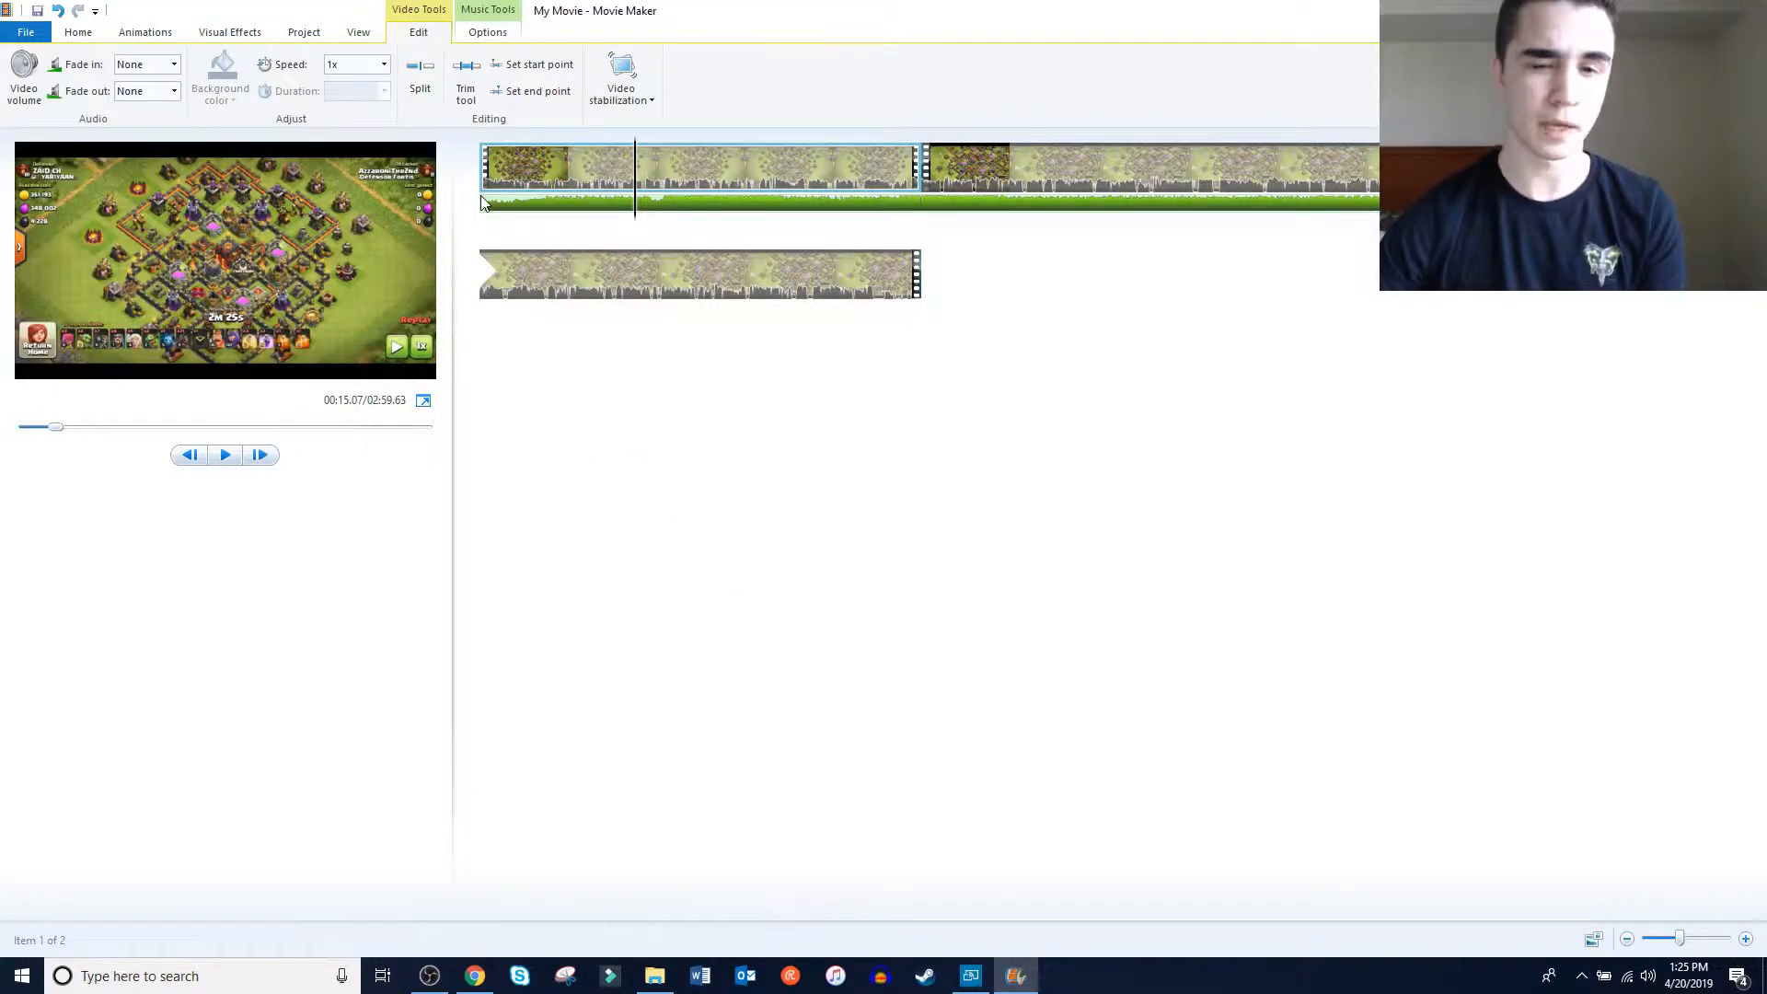
Apply the transition with four corner rectangles to the start of the second clip and play through the join
left_click(145, 33)
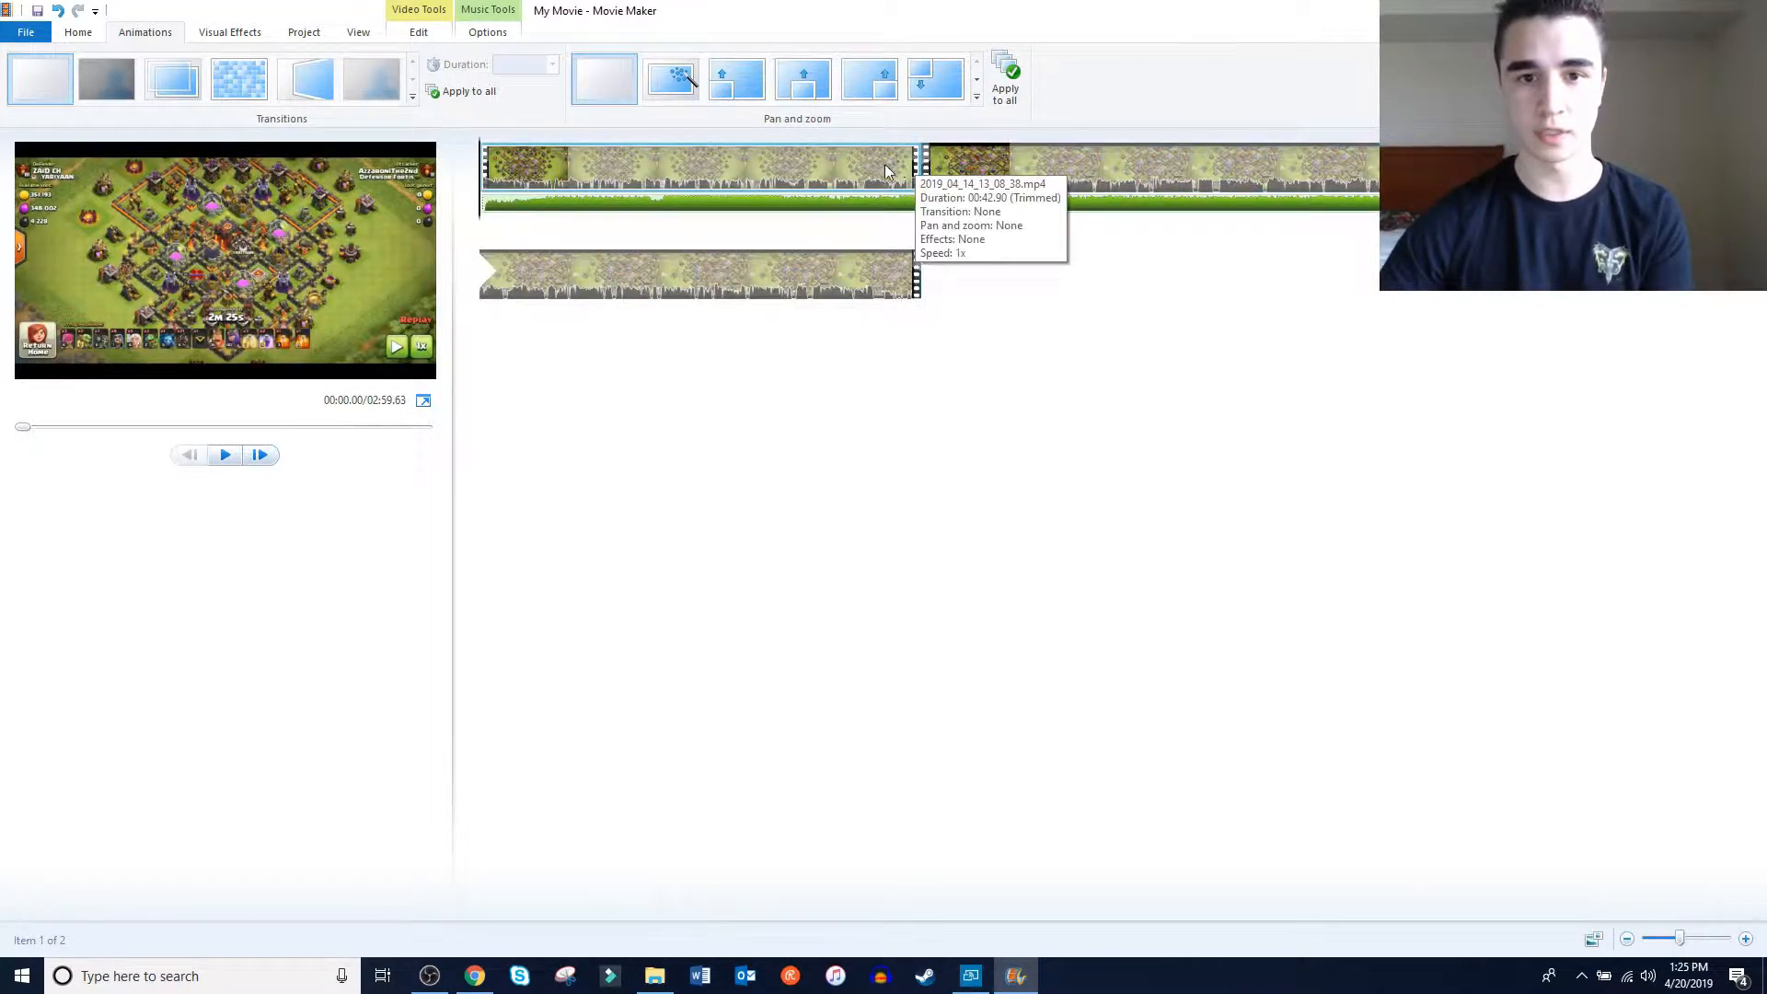
left_click(951, 177)
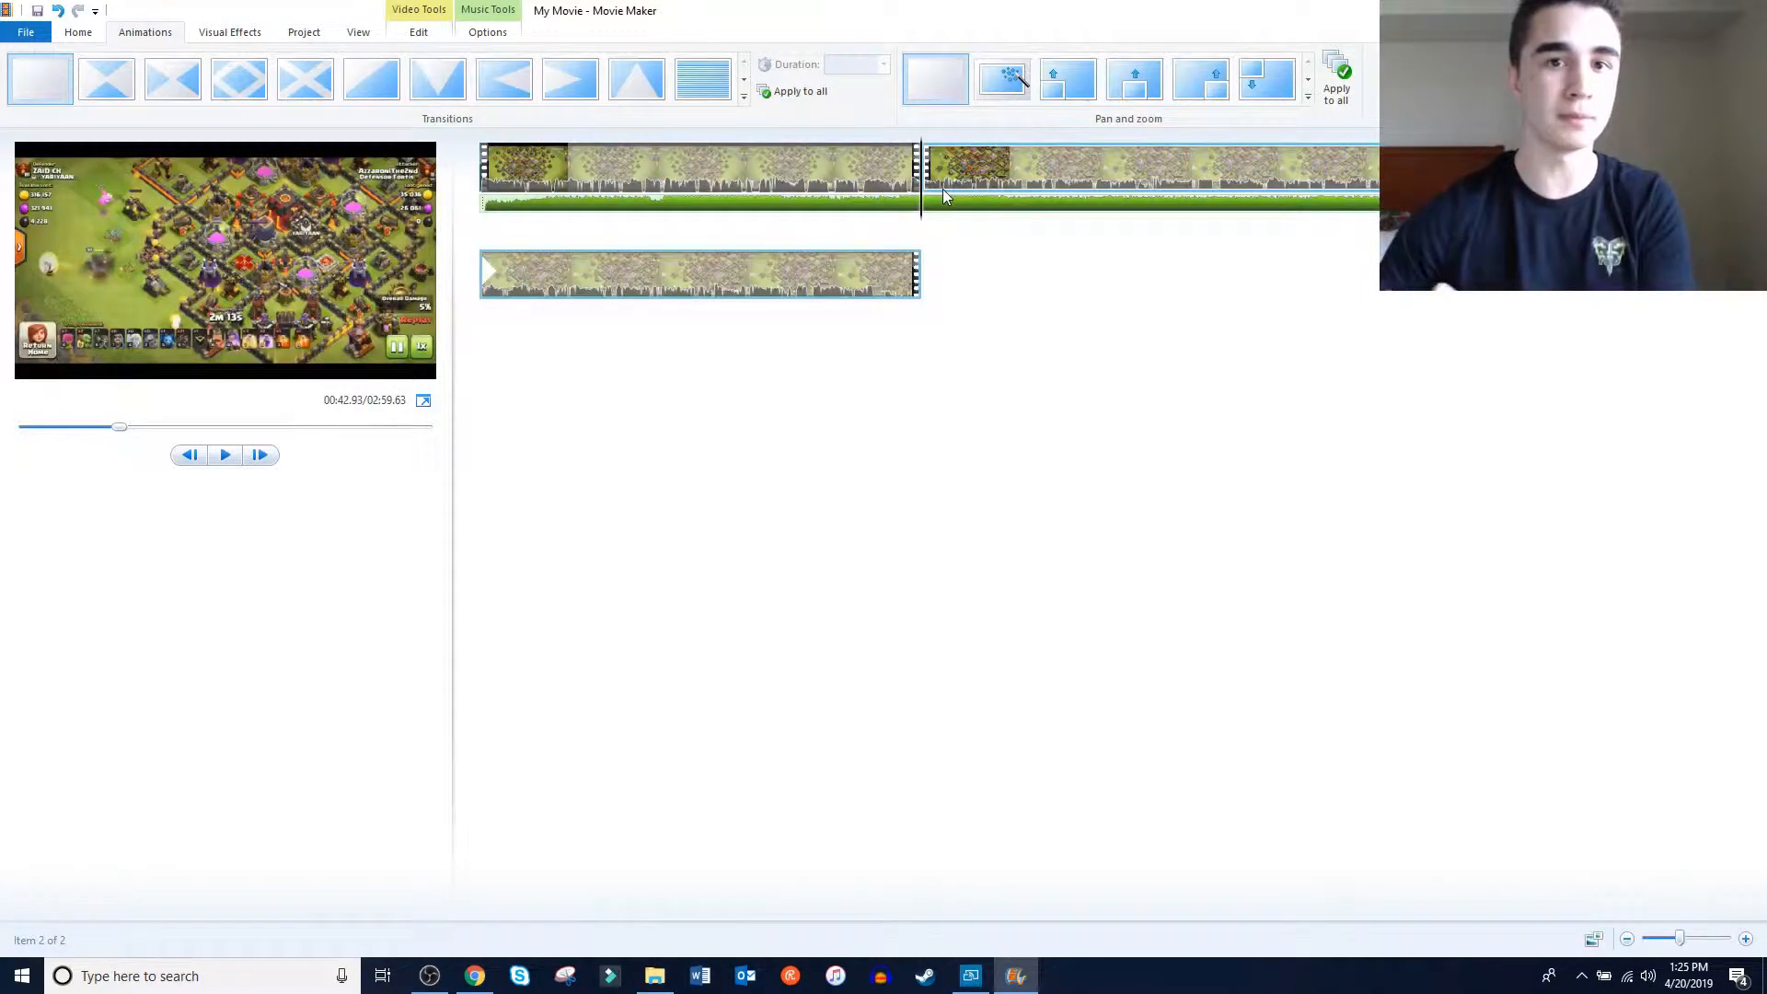
left_click(745, 97)
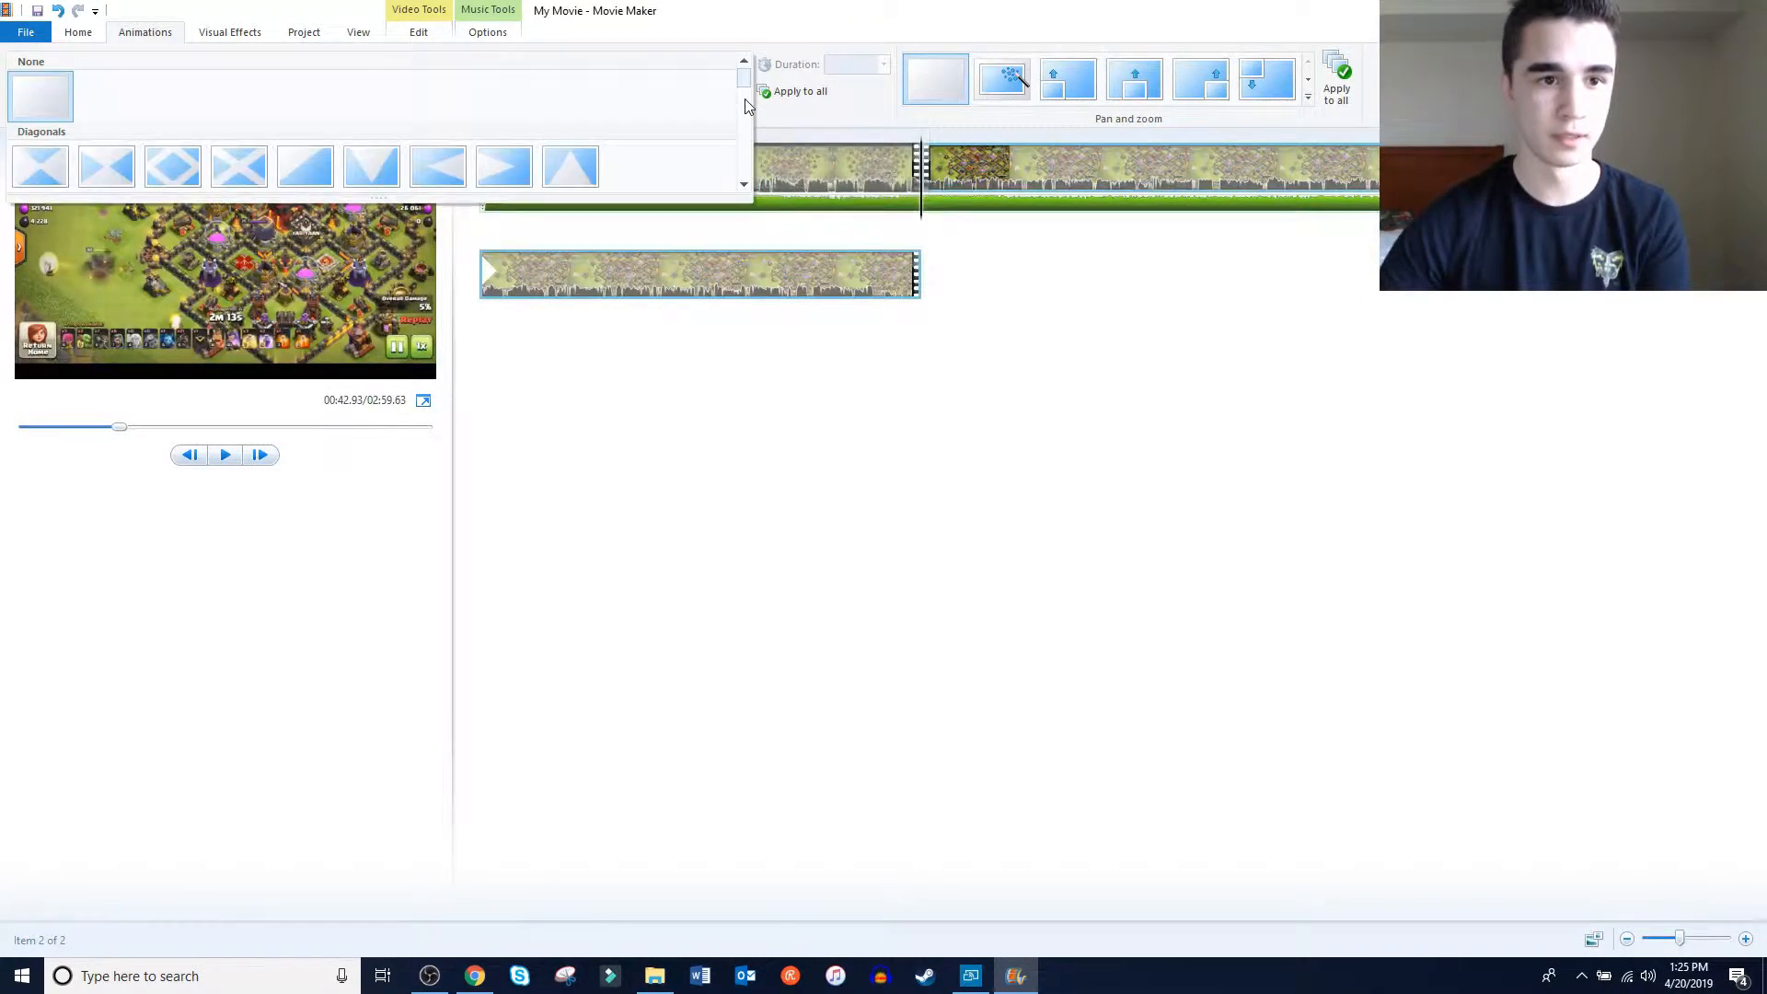
left_click(742, 185)
left_click(743, 185)
left_click(743, 185)
left_click(743, 185)
left_click(375, 81)
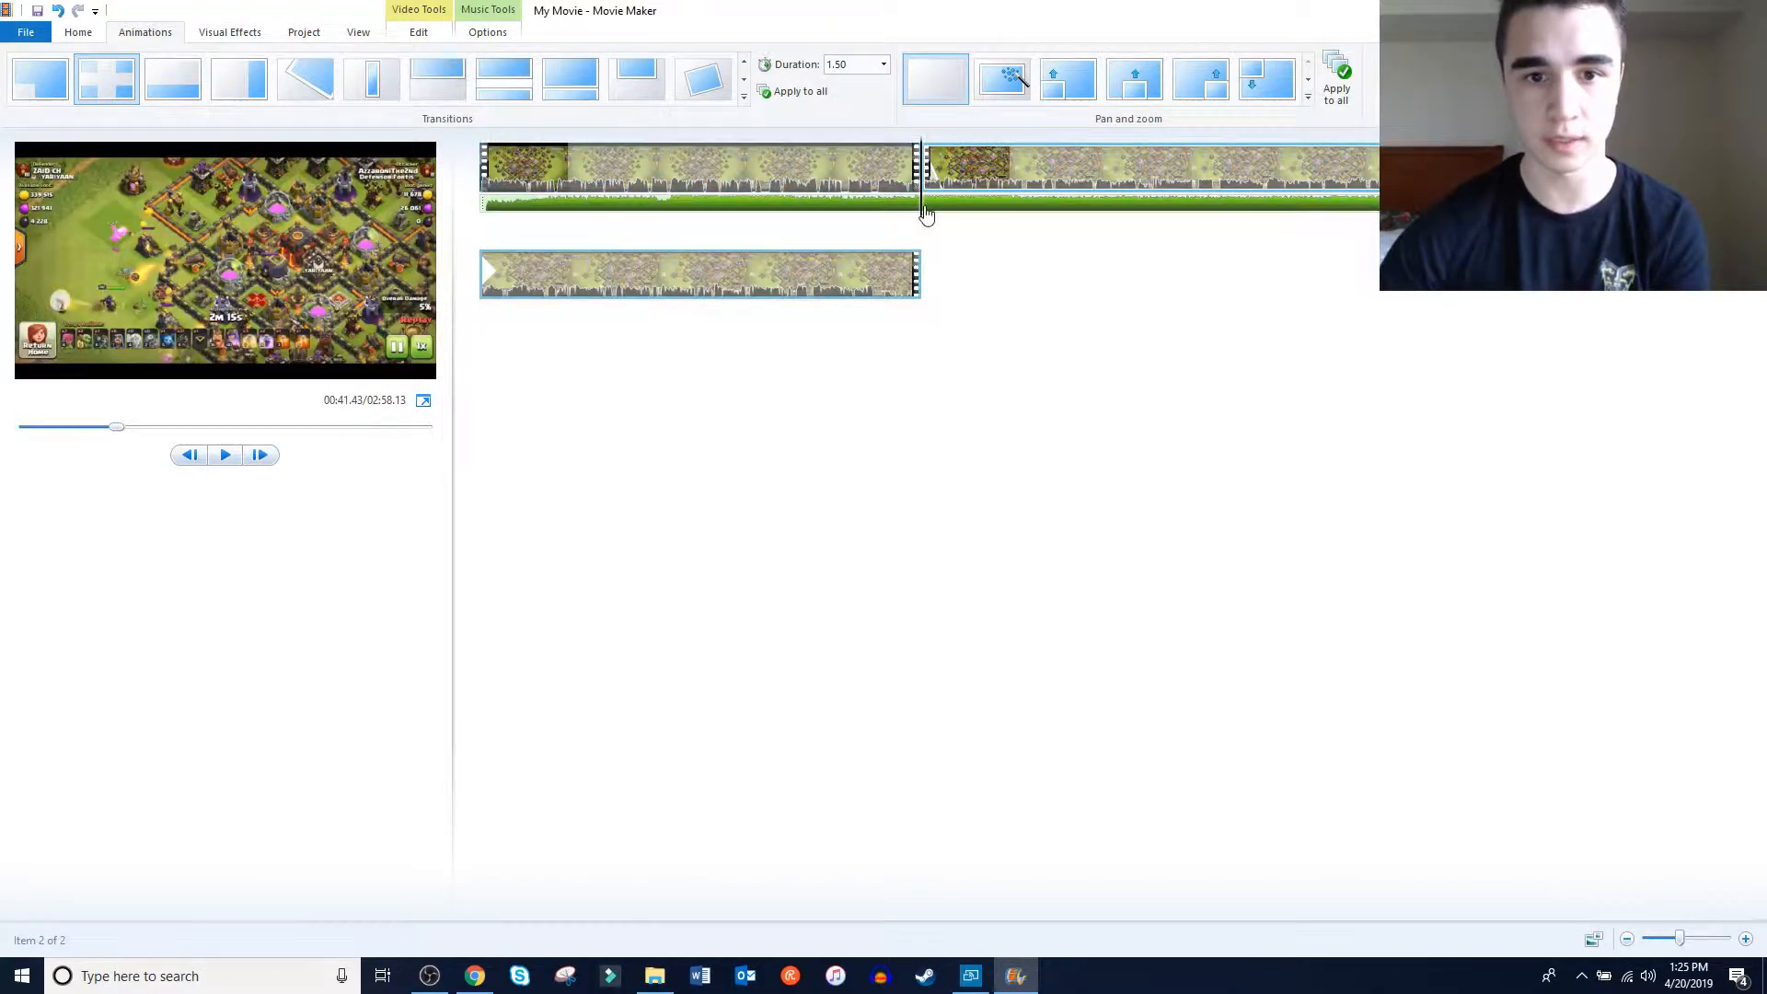
double_click(906, 214)
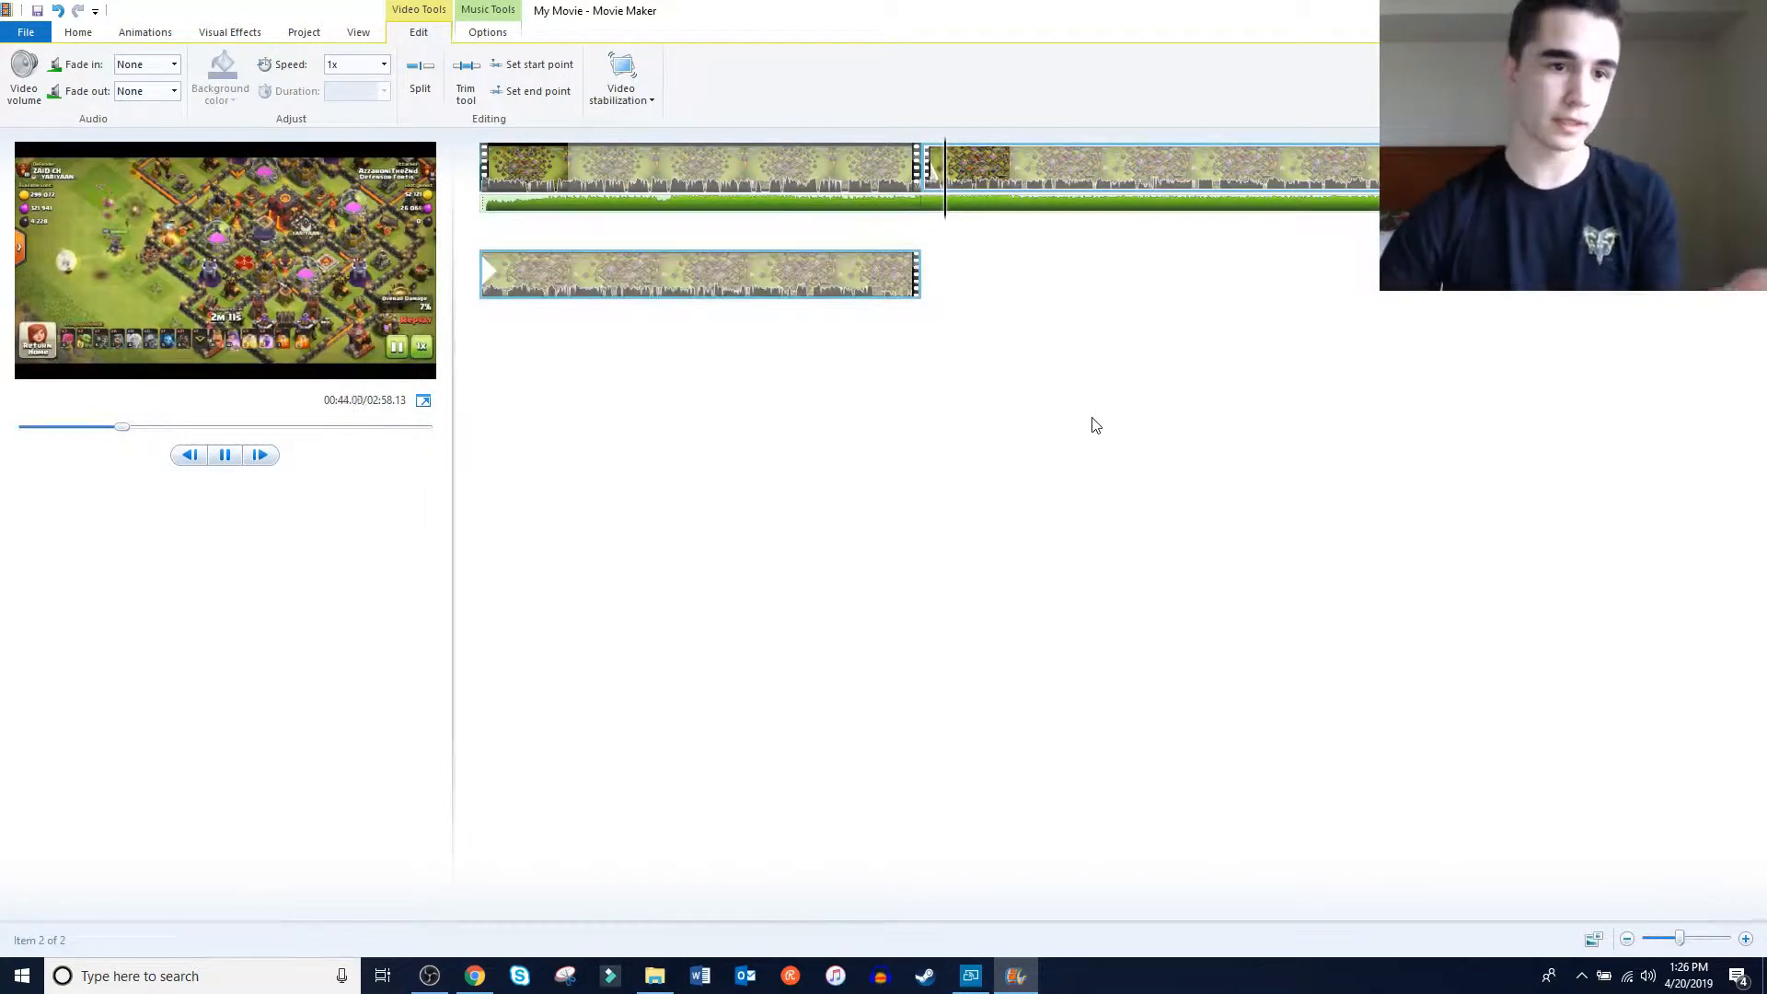
key("space")
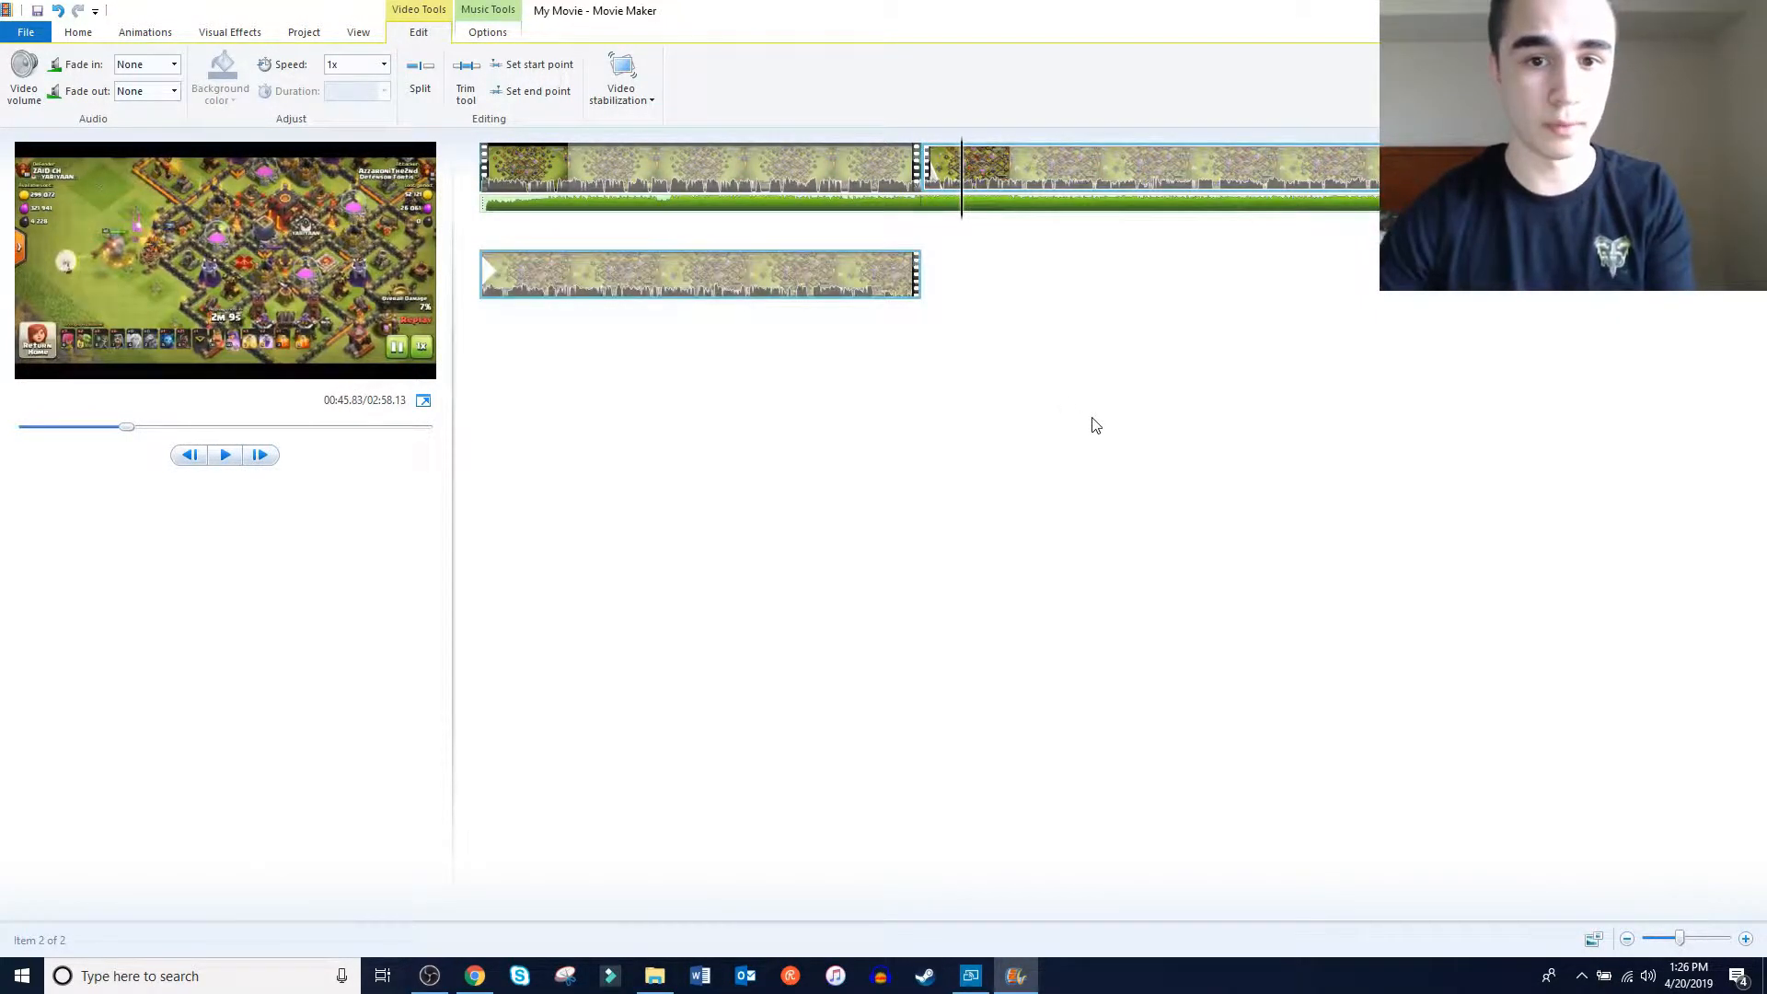
Set the duration of the second clip's transition to 3.00 seconds
left_click(154, 31)
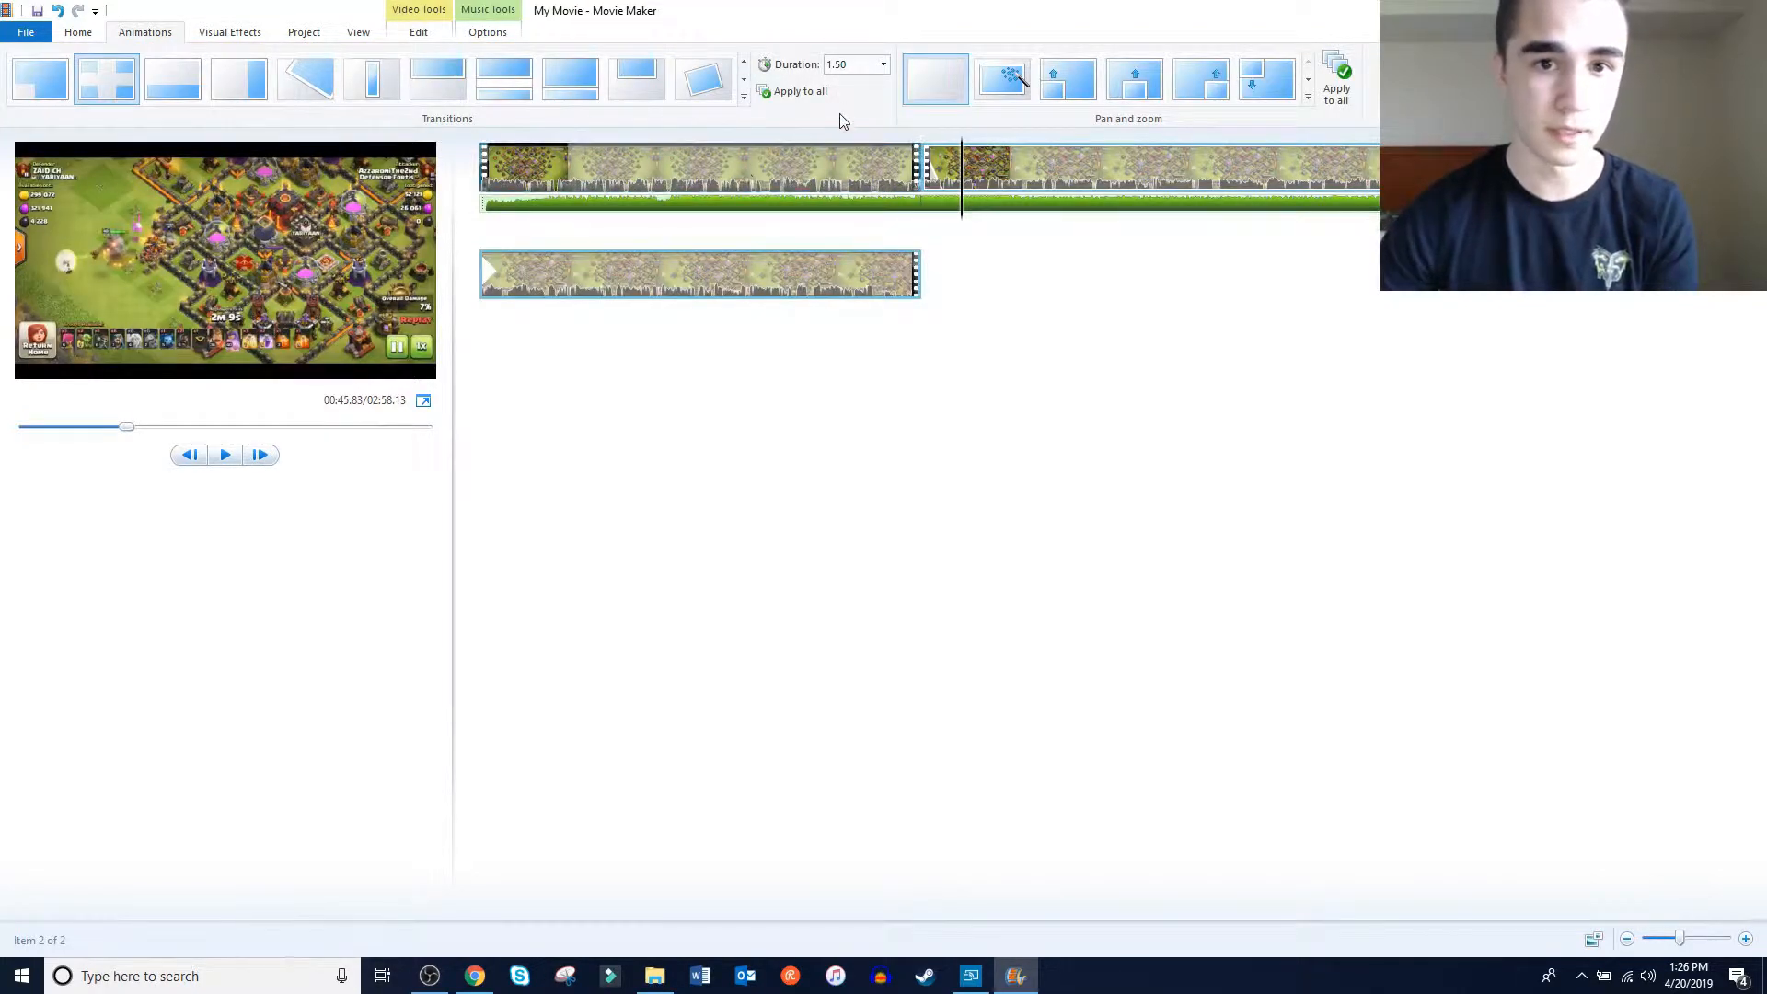
left_click(106, 89)
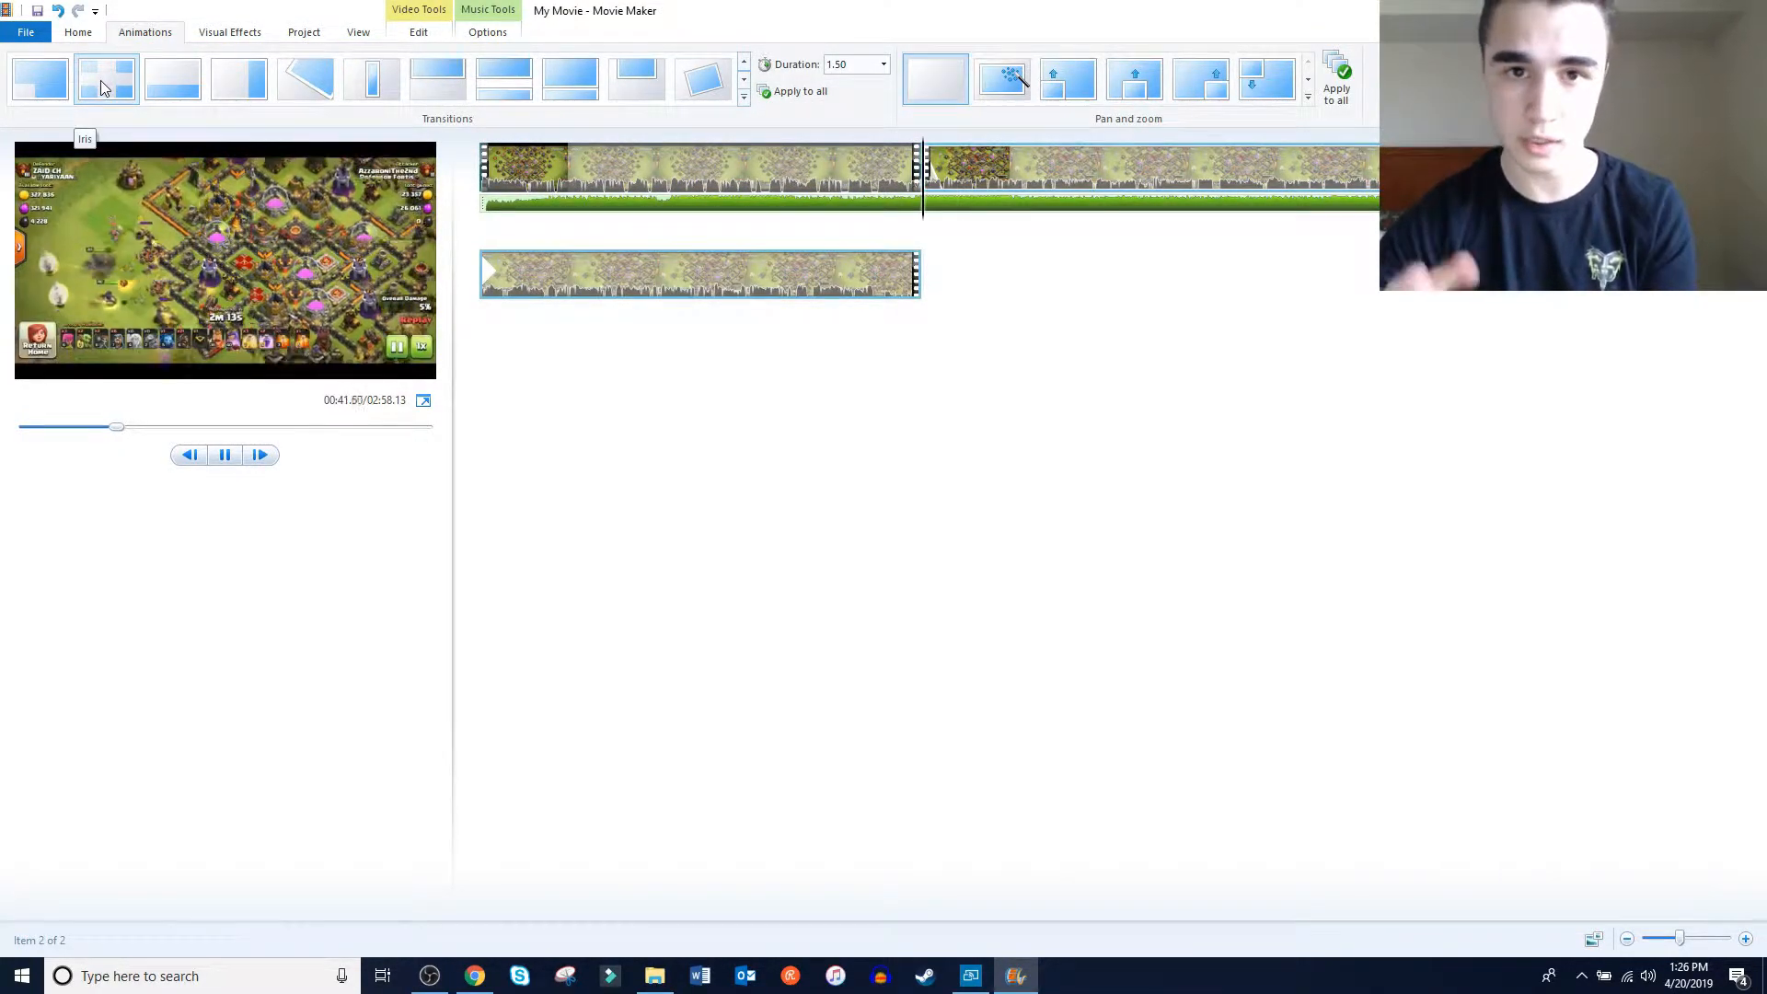
left_click(884, 66)
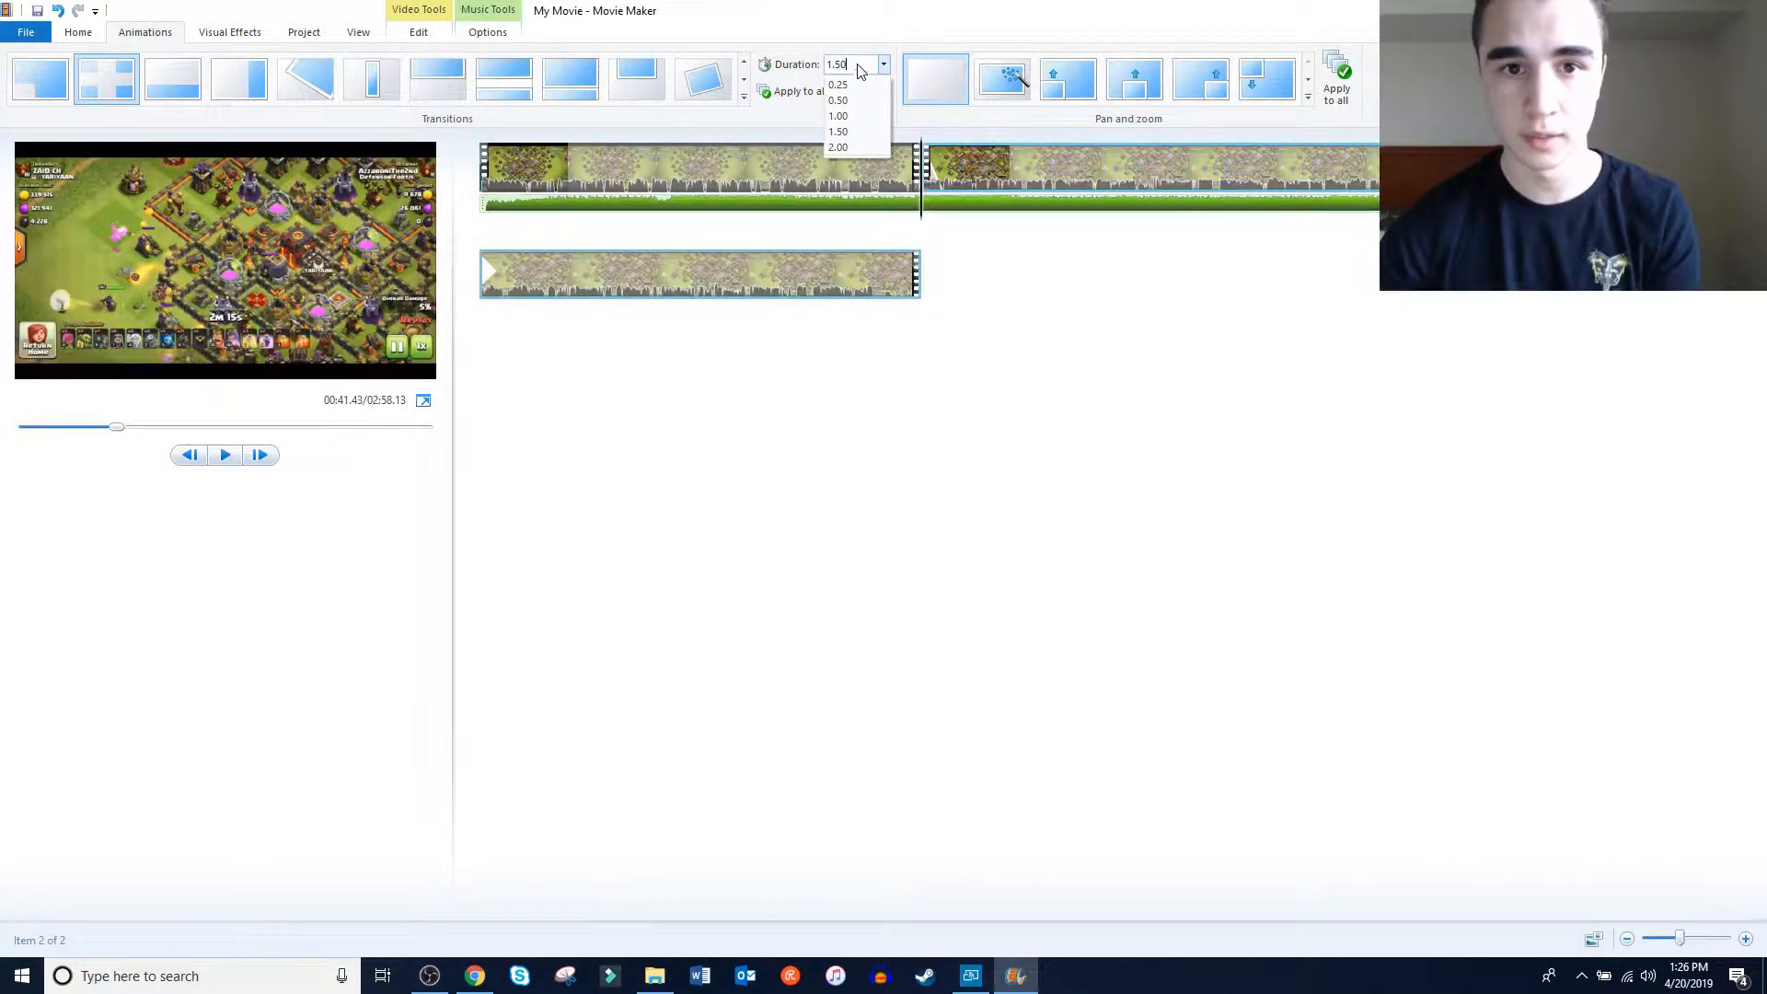
left_click_drag(858, 63, 801, 59)
key("BackSpace")
type("3")
key("Return")
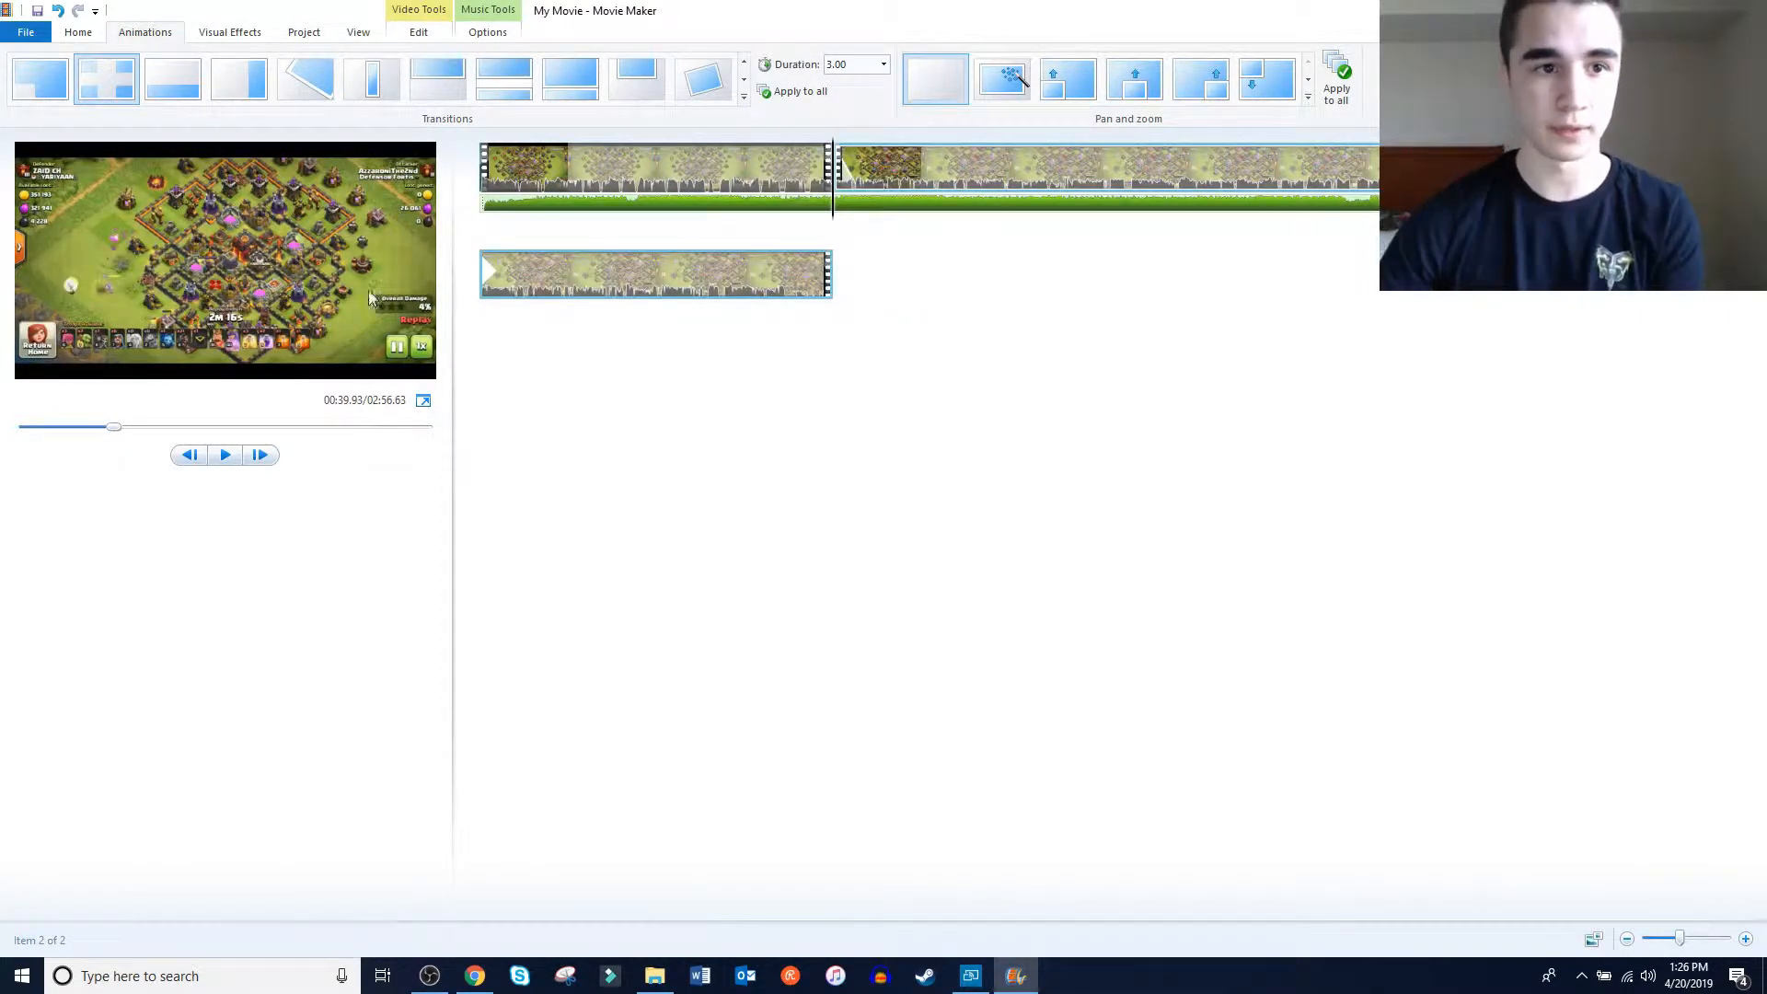
Apply one of the dark black and white visual effects to the second clip
left_click(232, 33)
left_click(503, 81)
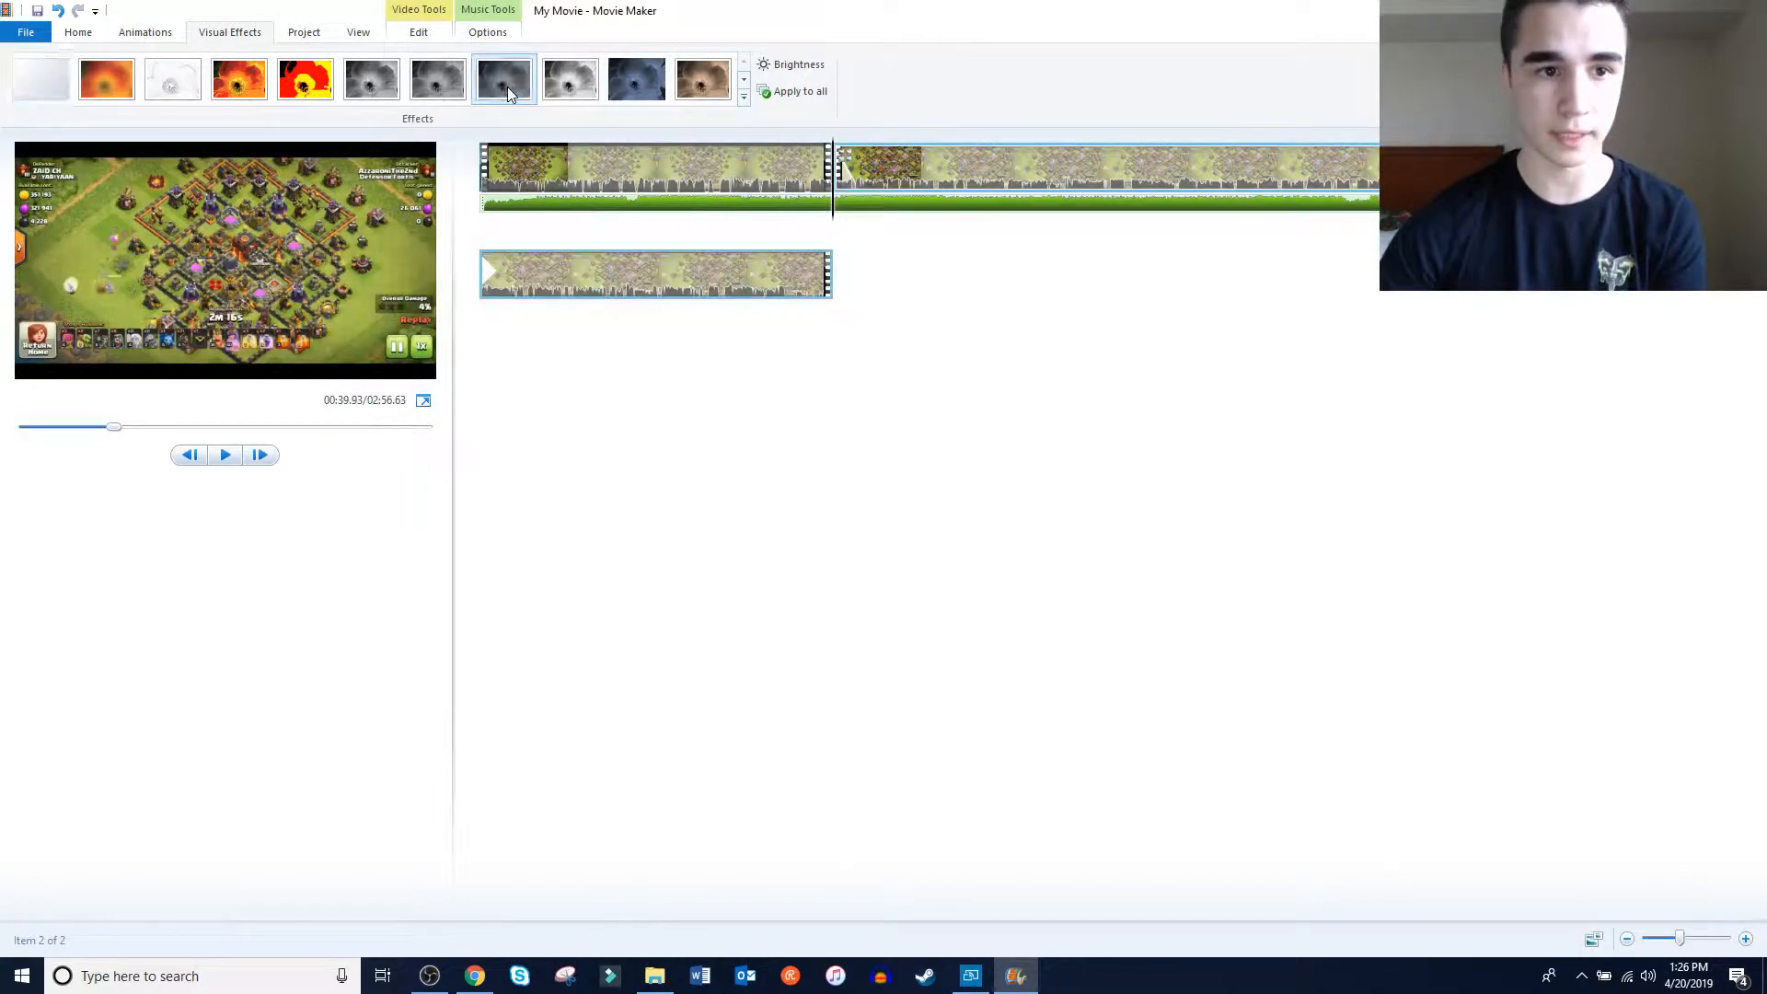
left_click(78, 33)
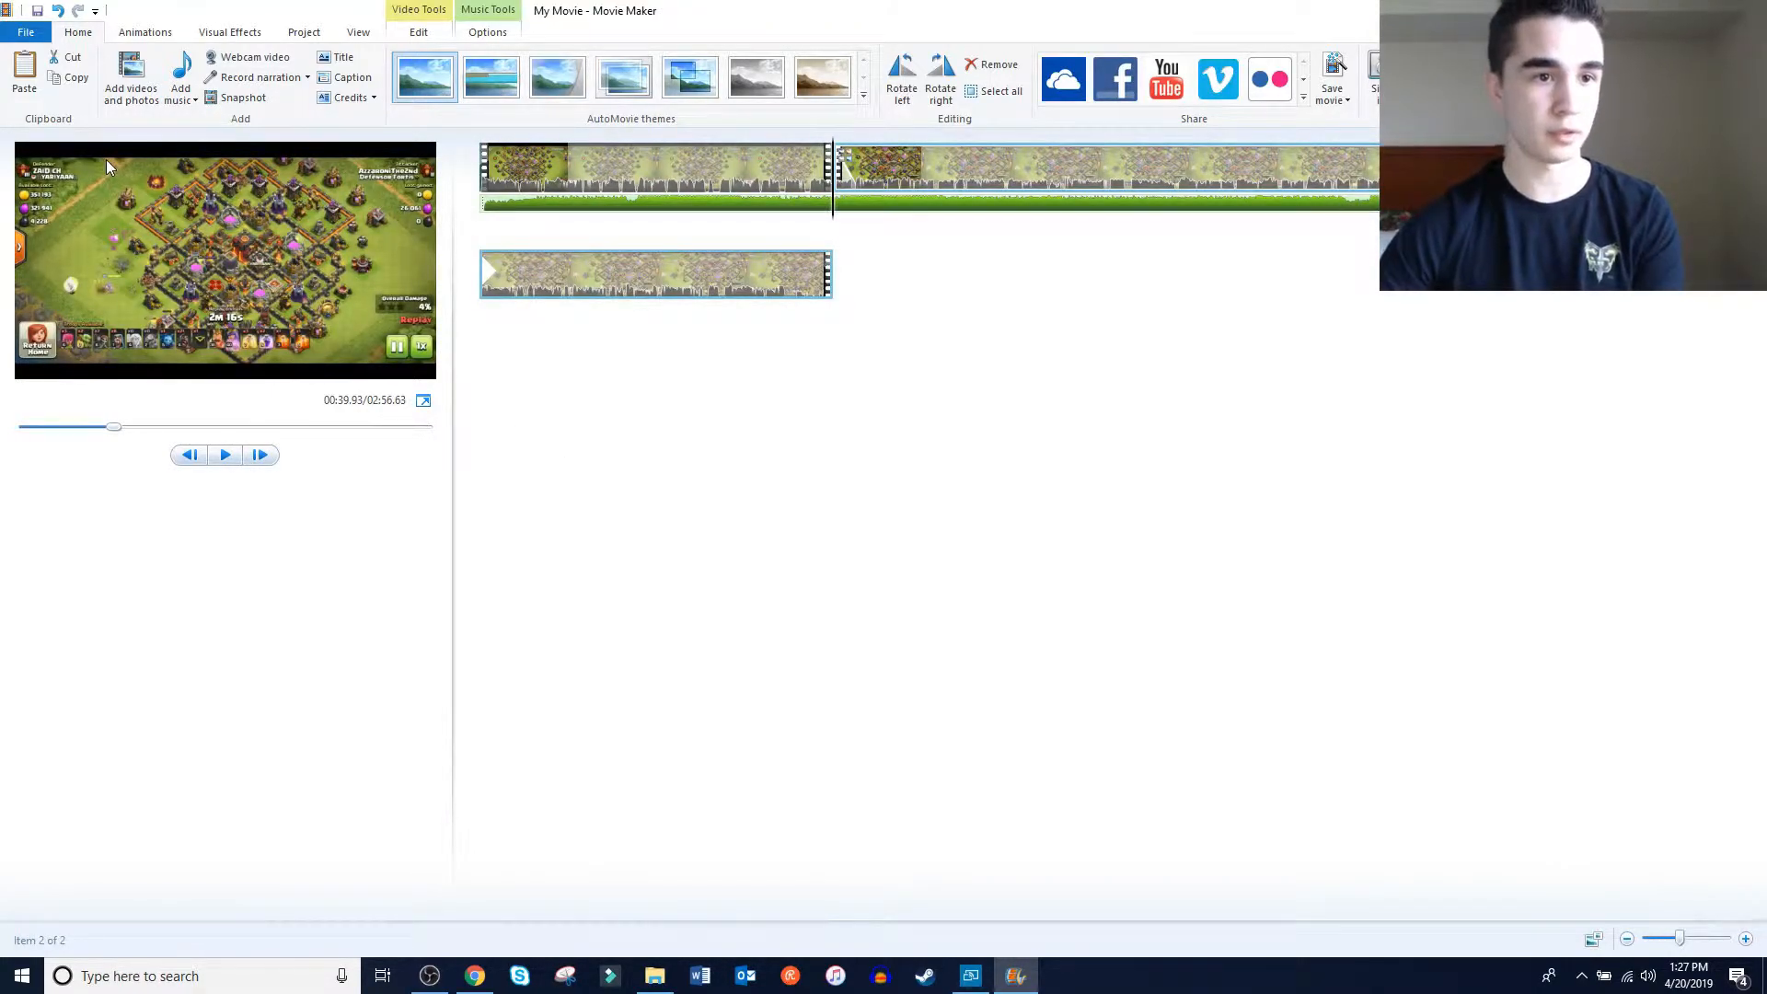
Start saving the movie with the high-definition display setting and look through the TNOYoutube destination folder
left_click(26, 33)
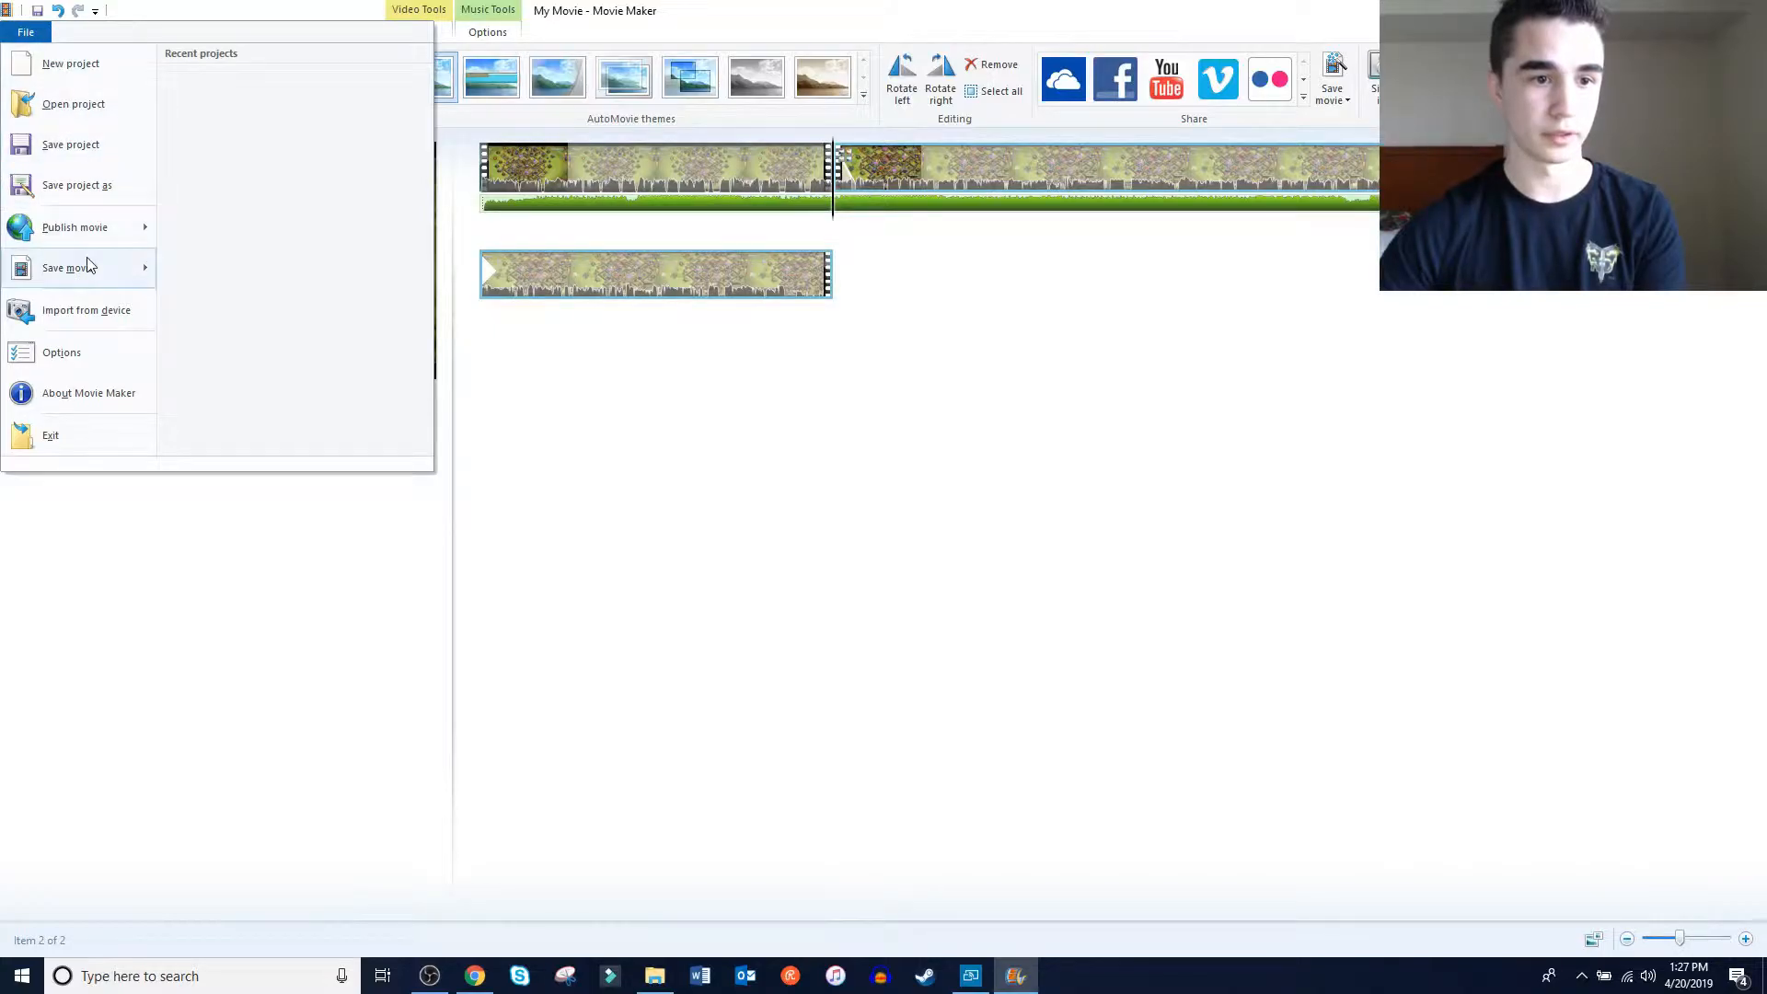
mouse_move(92, 267)
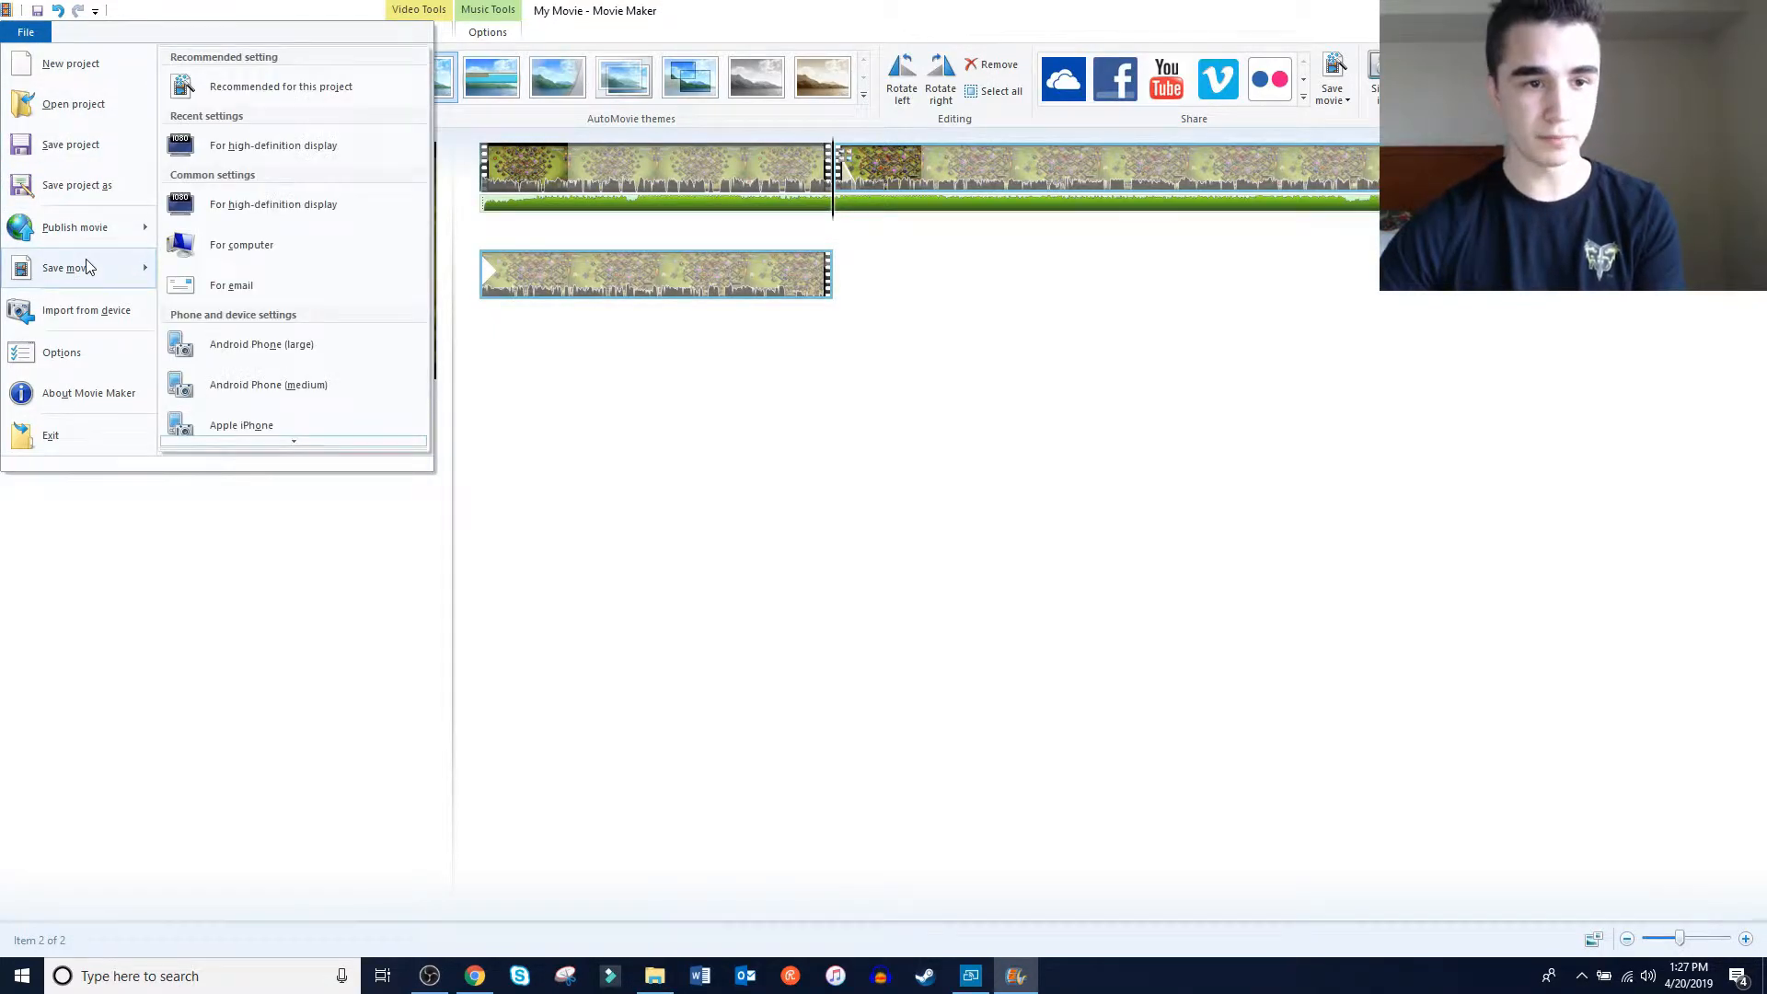
left_click(287, 148)
left_click_drag(364, 9, 1179, 122)
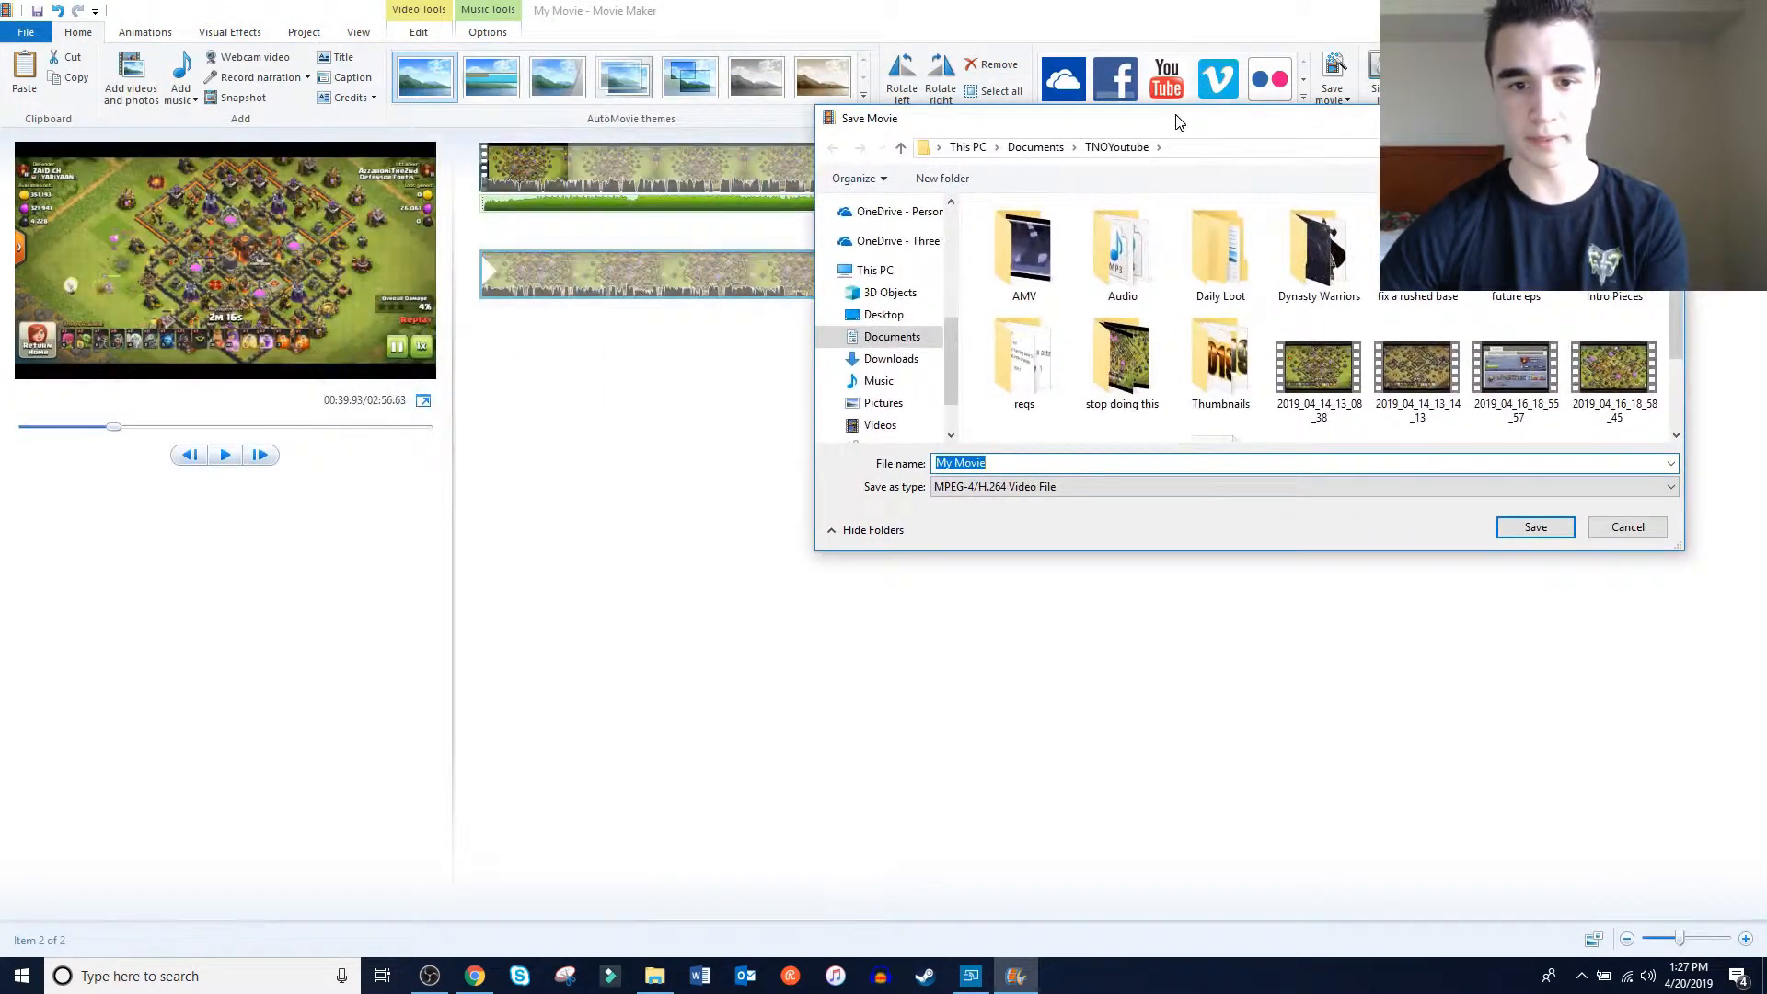
scroll(1195, 433, "down", 2)
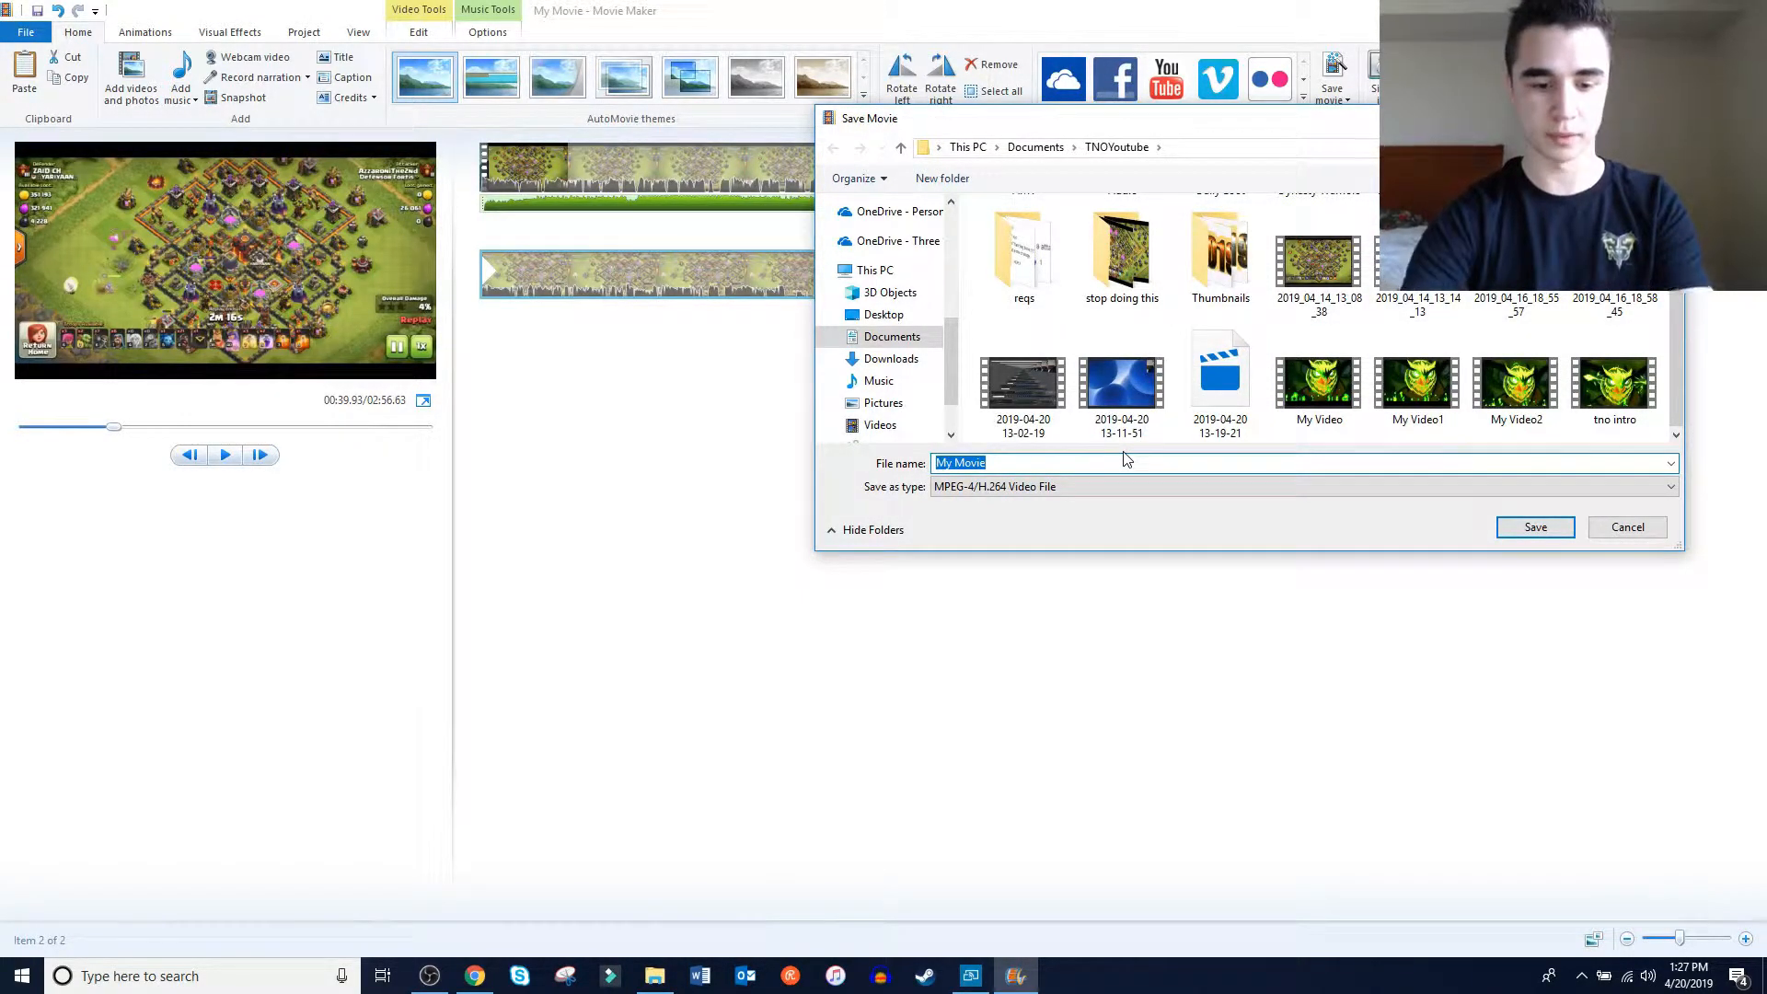
Name the video "Movie maker example", save it in the TNOYoutube folder and dismiss the completion dialog
type("MOvie")
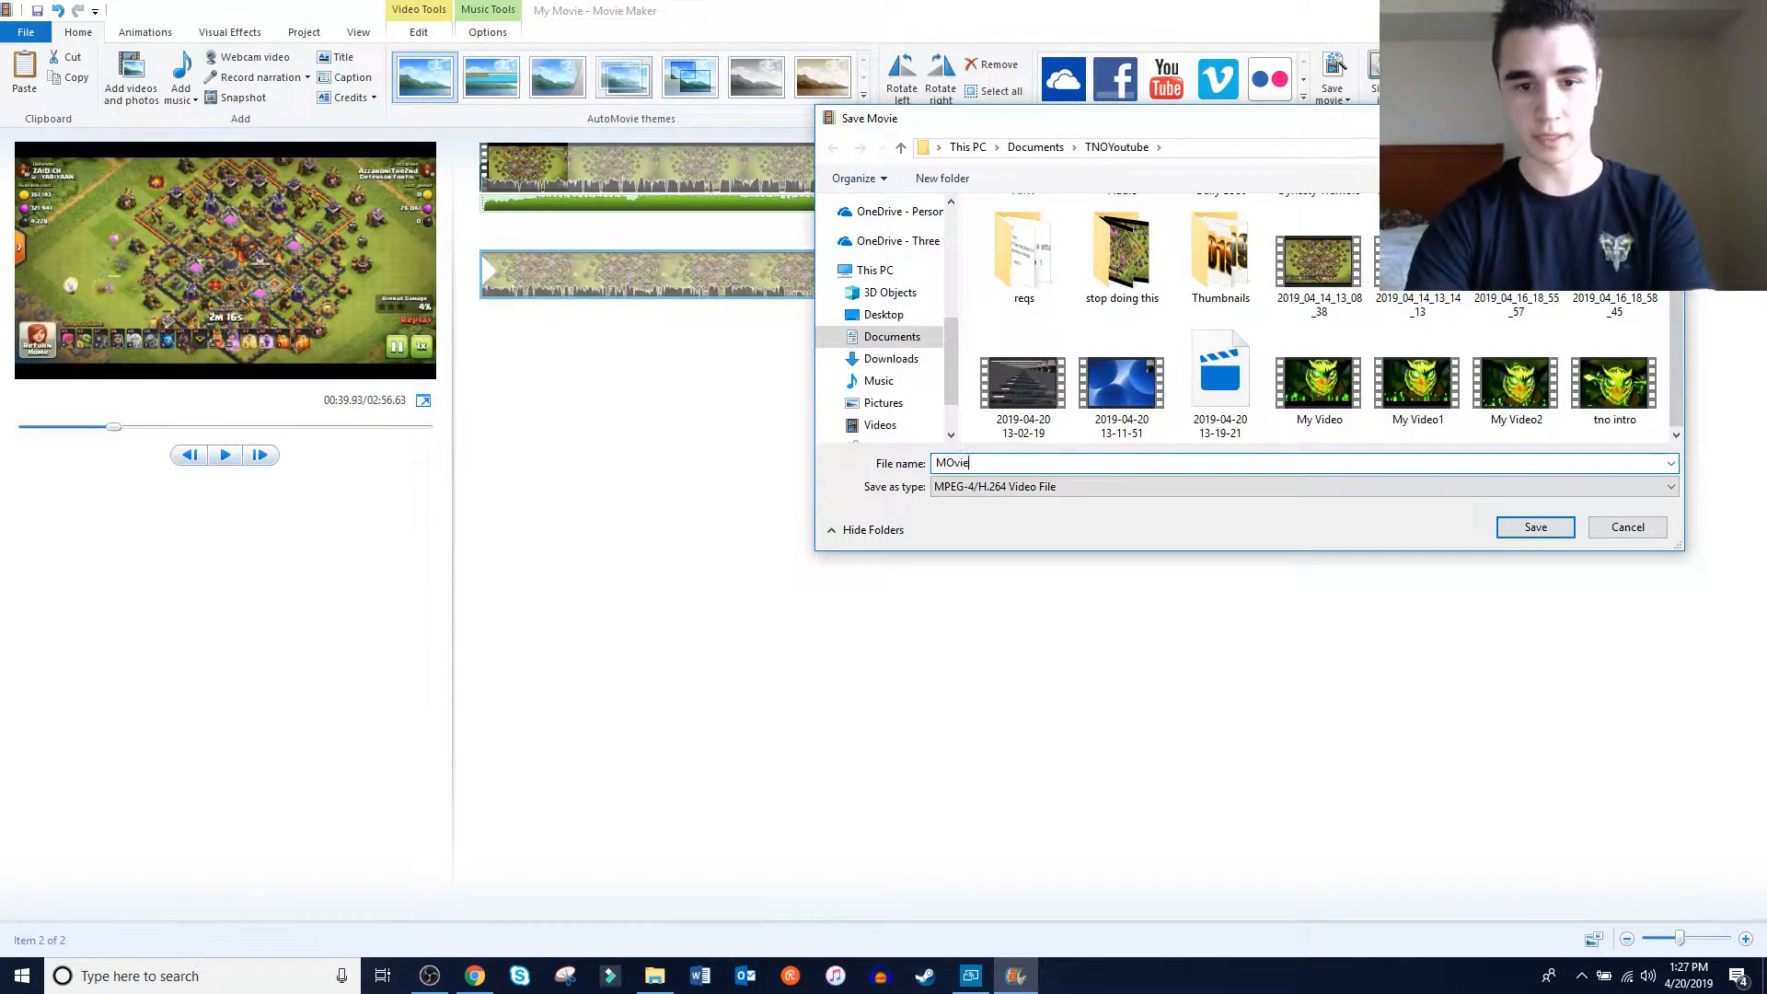
key("BackSpace")
key("BackSpace")
key("BackSpace")
key("BackSpace")
type("ovie maker example")
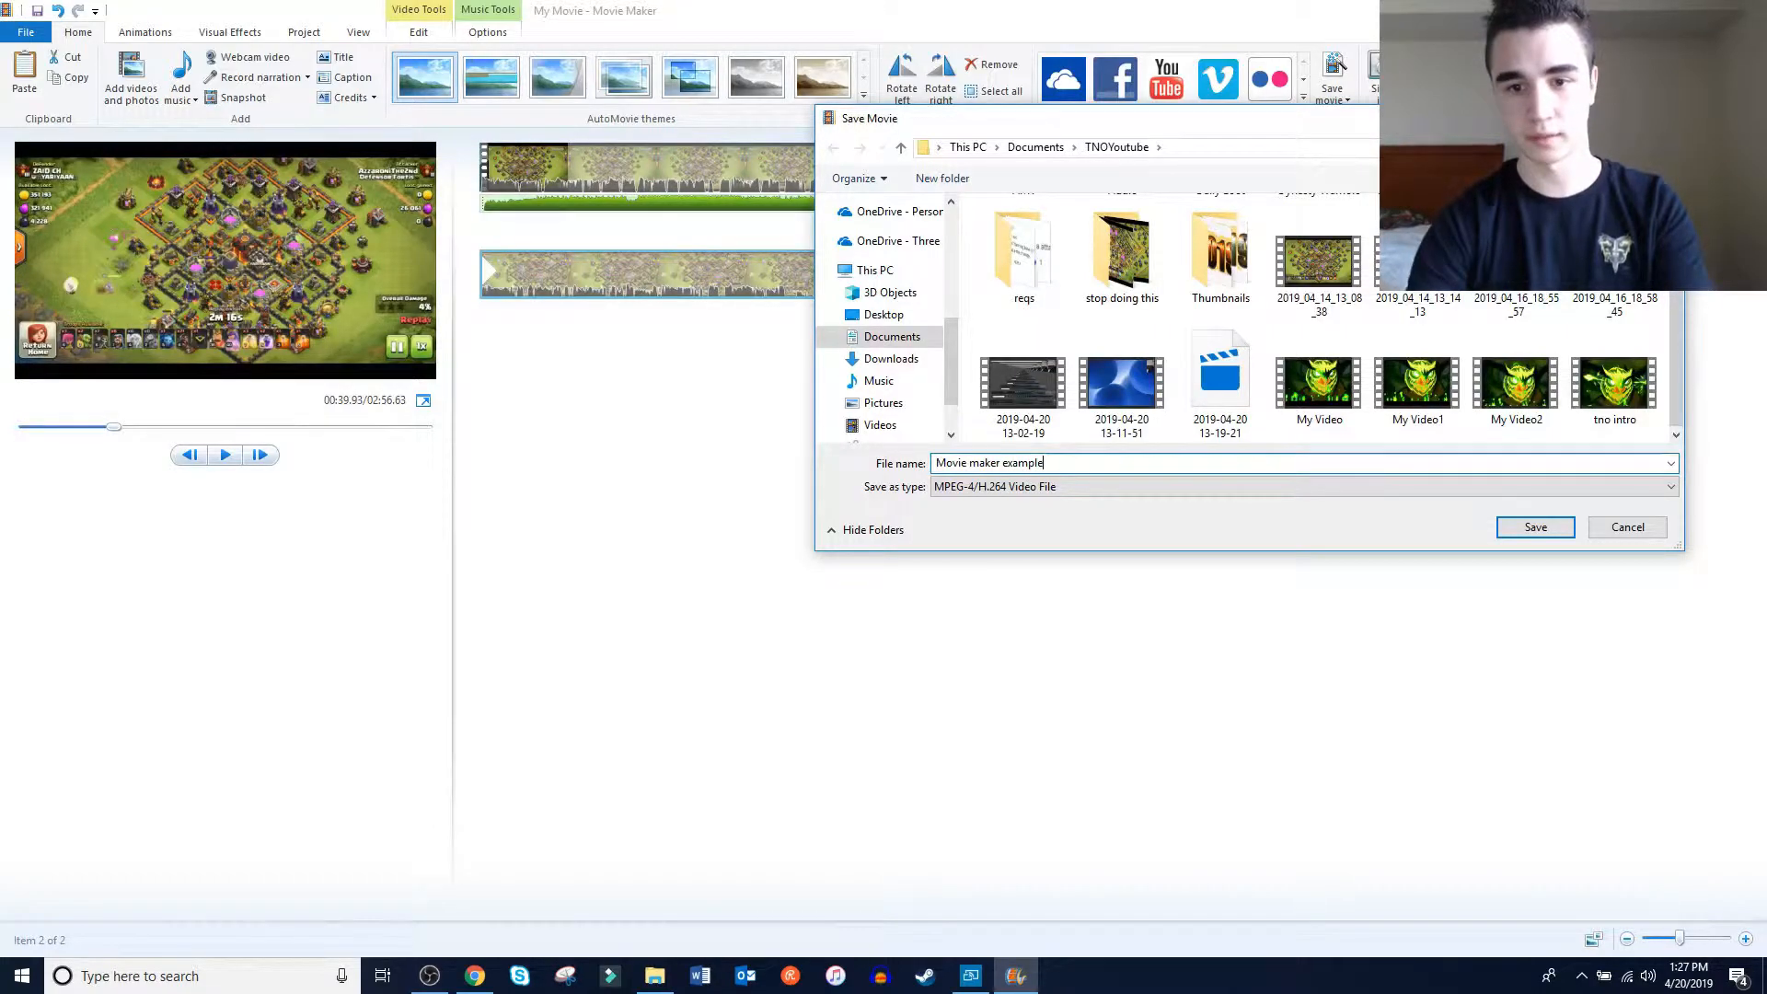
key("Return")
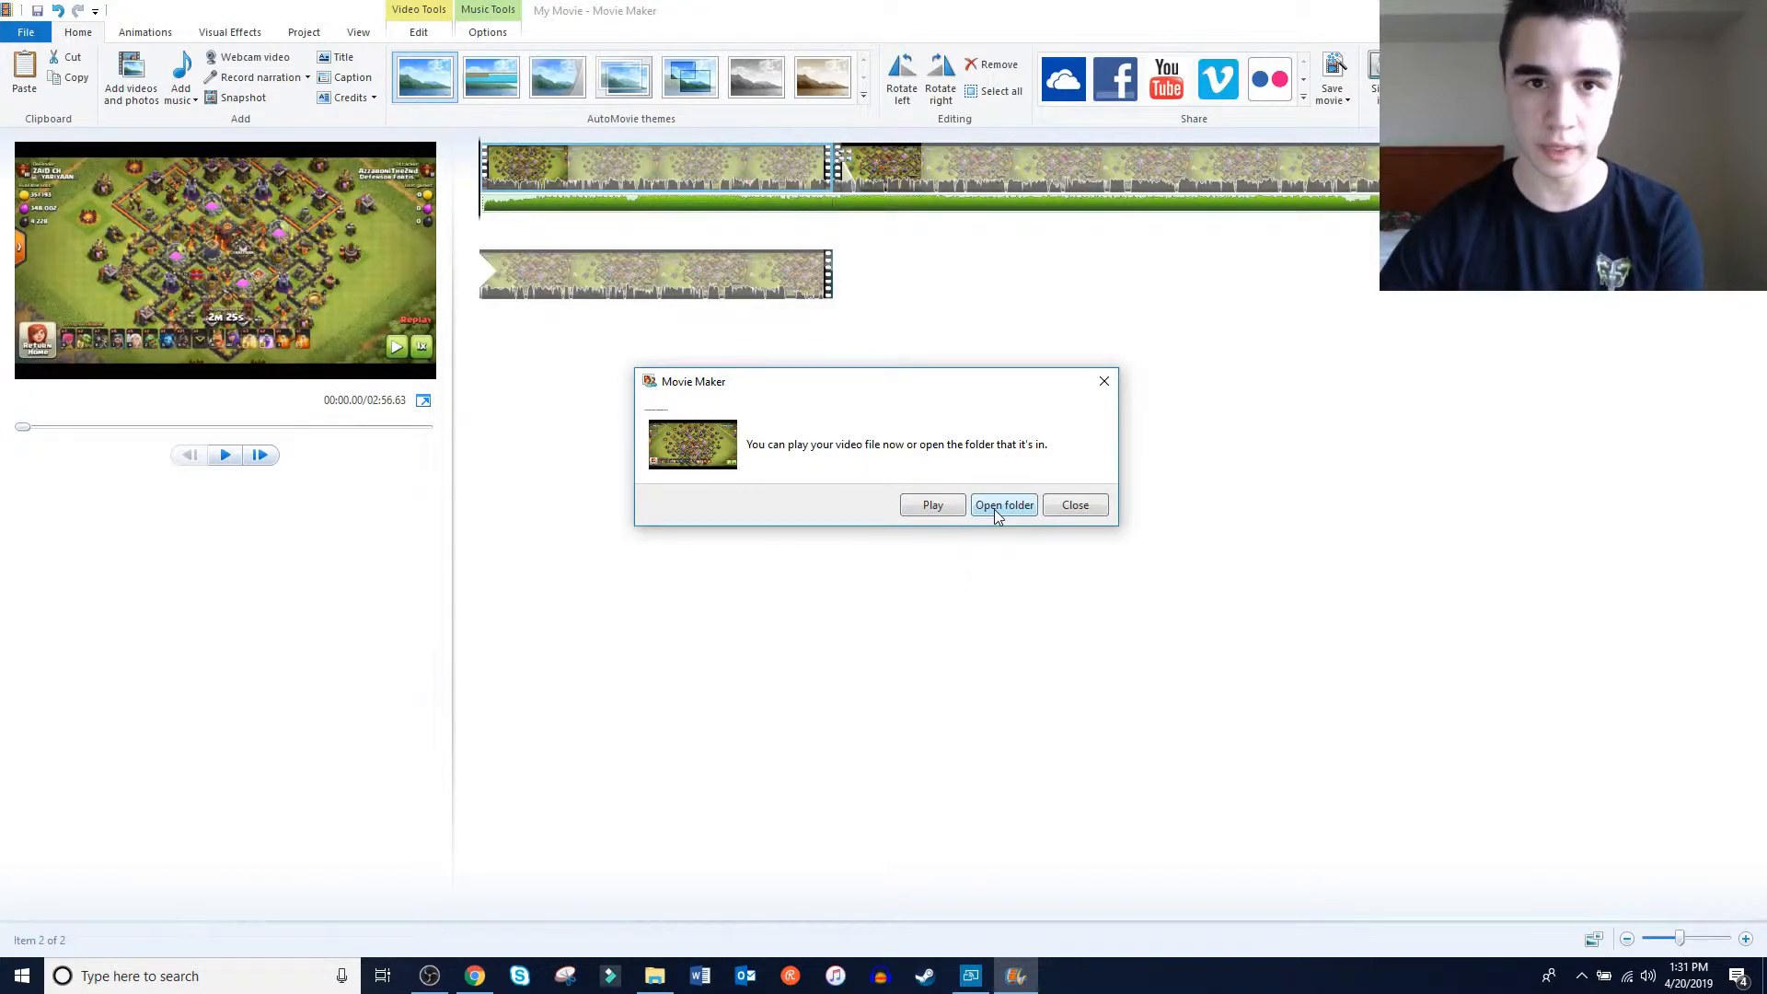
left_click(1074, 505)
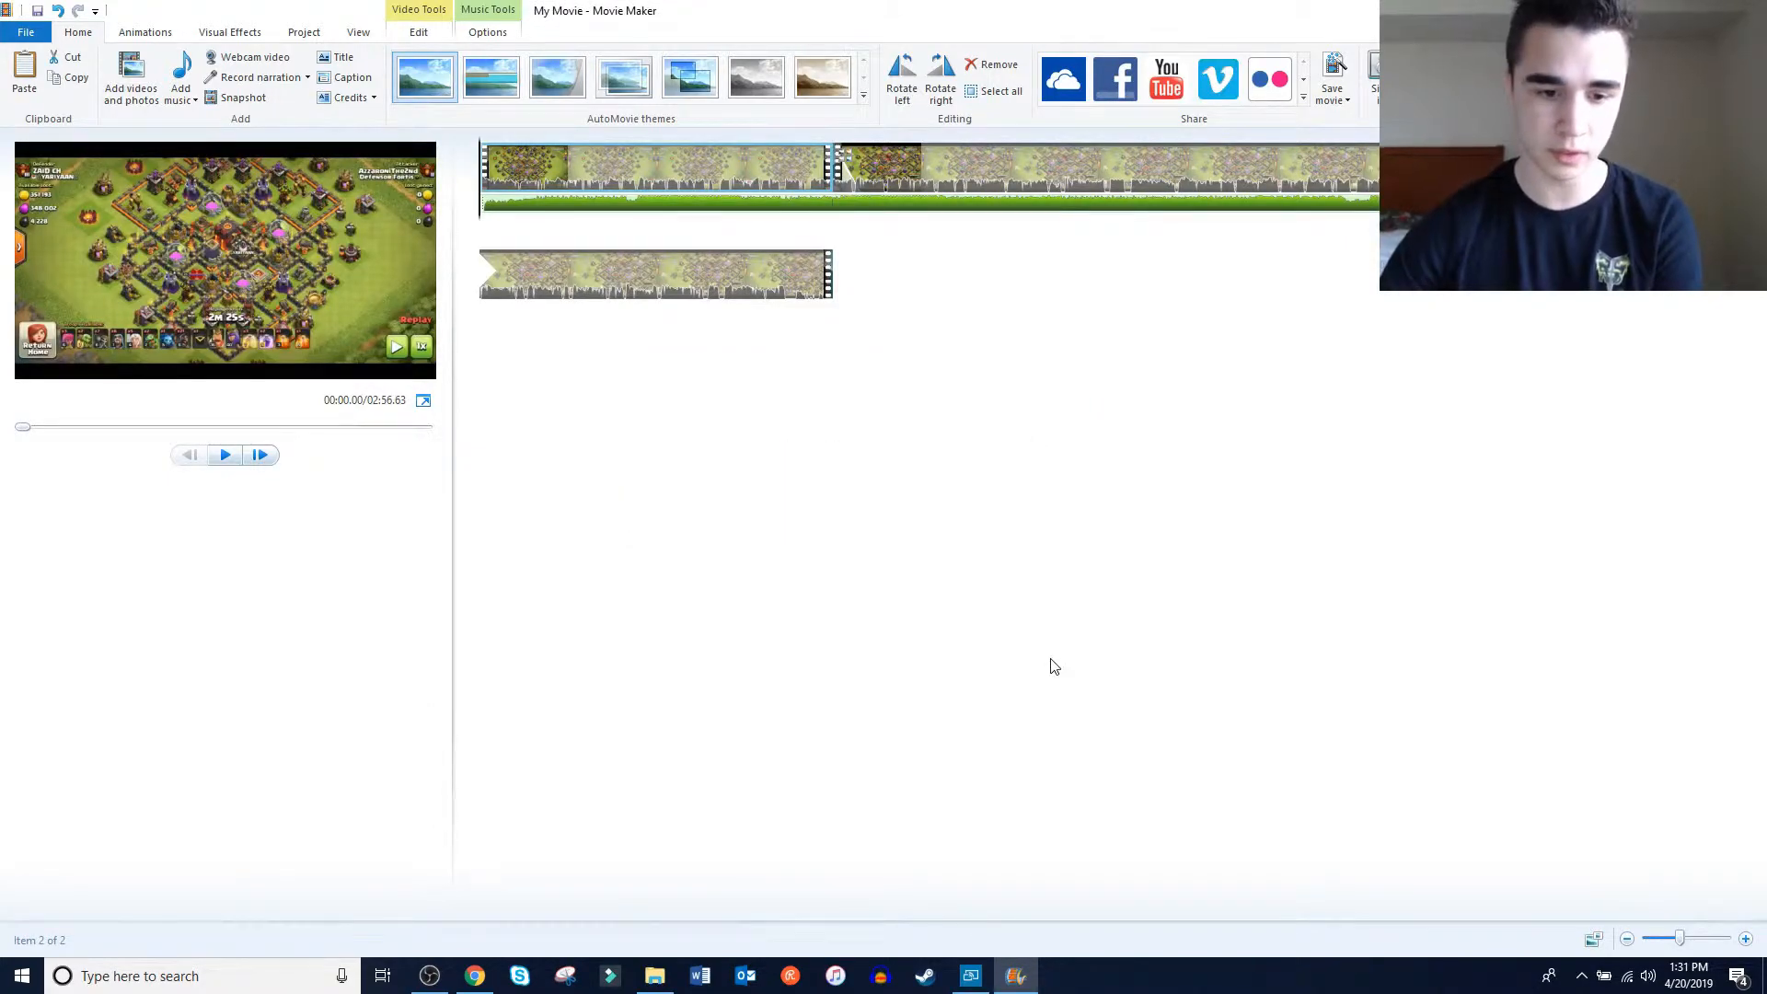
Switch to Chrome, open YouTube's upload page and upload the "Movie maker example" video from the TNOYoutube folder
left_click(475, 978)
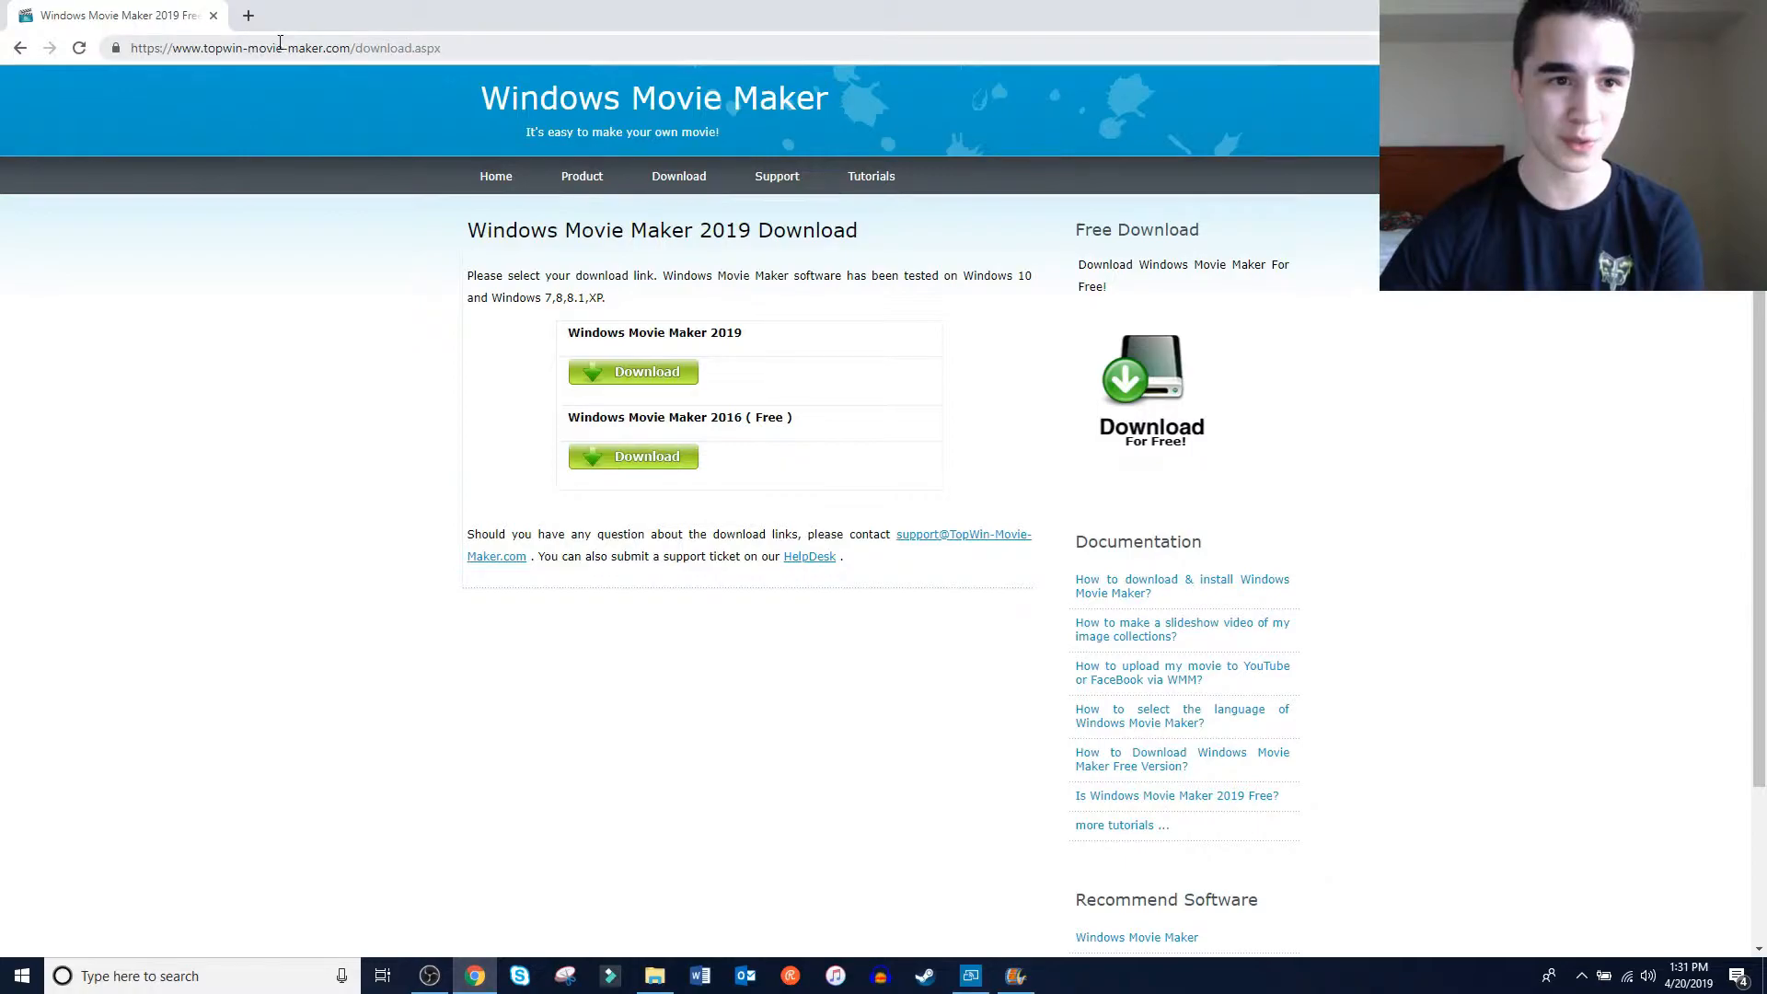
left_click(280, 48)
type("you")
key("Return")
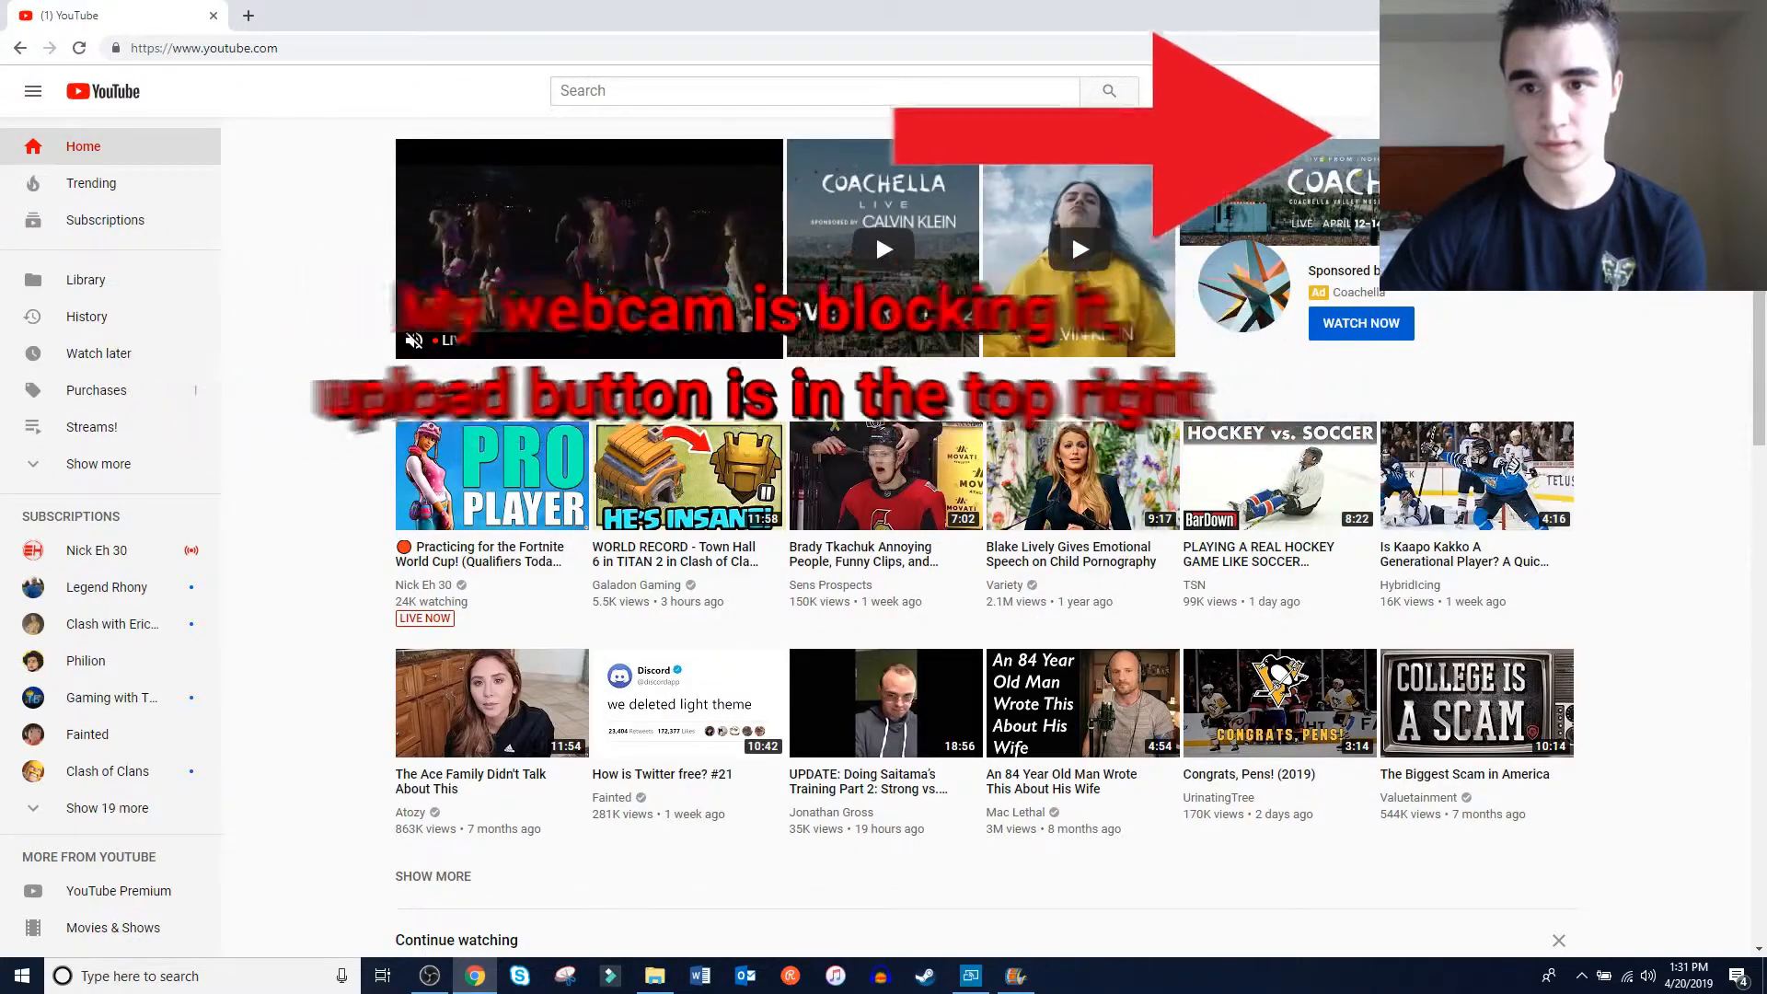
left_click(1071, 232)
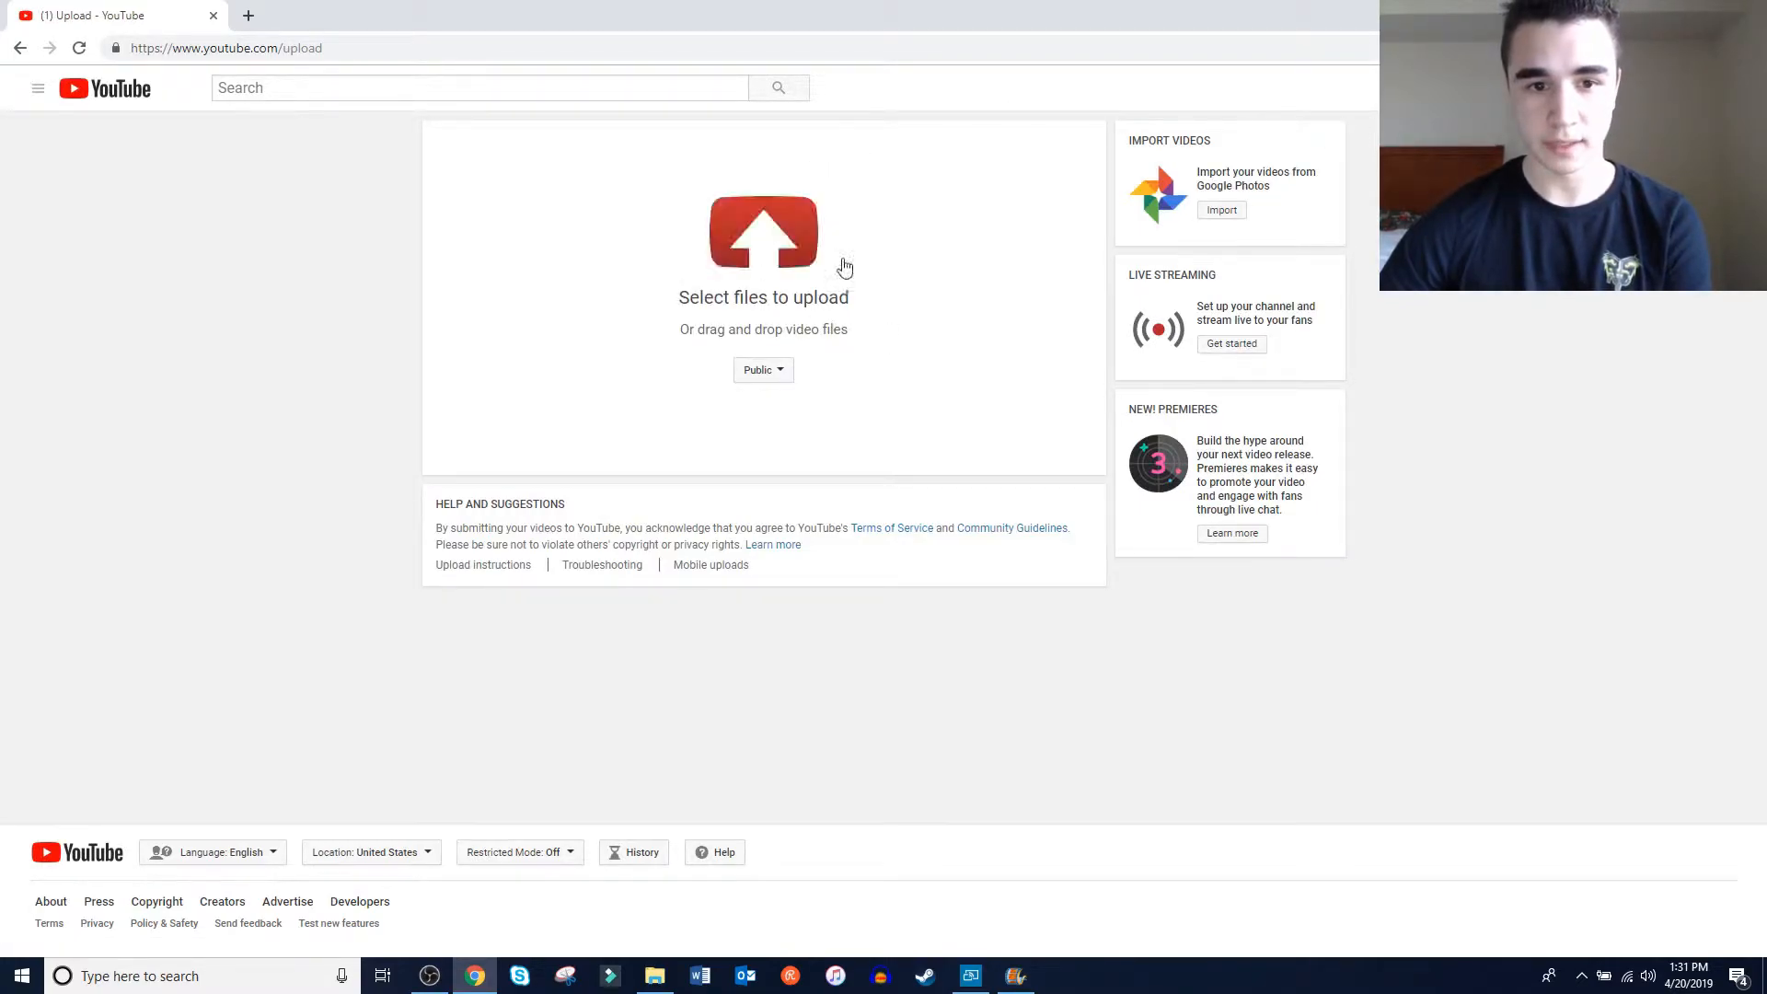
left_click(822, 260)
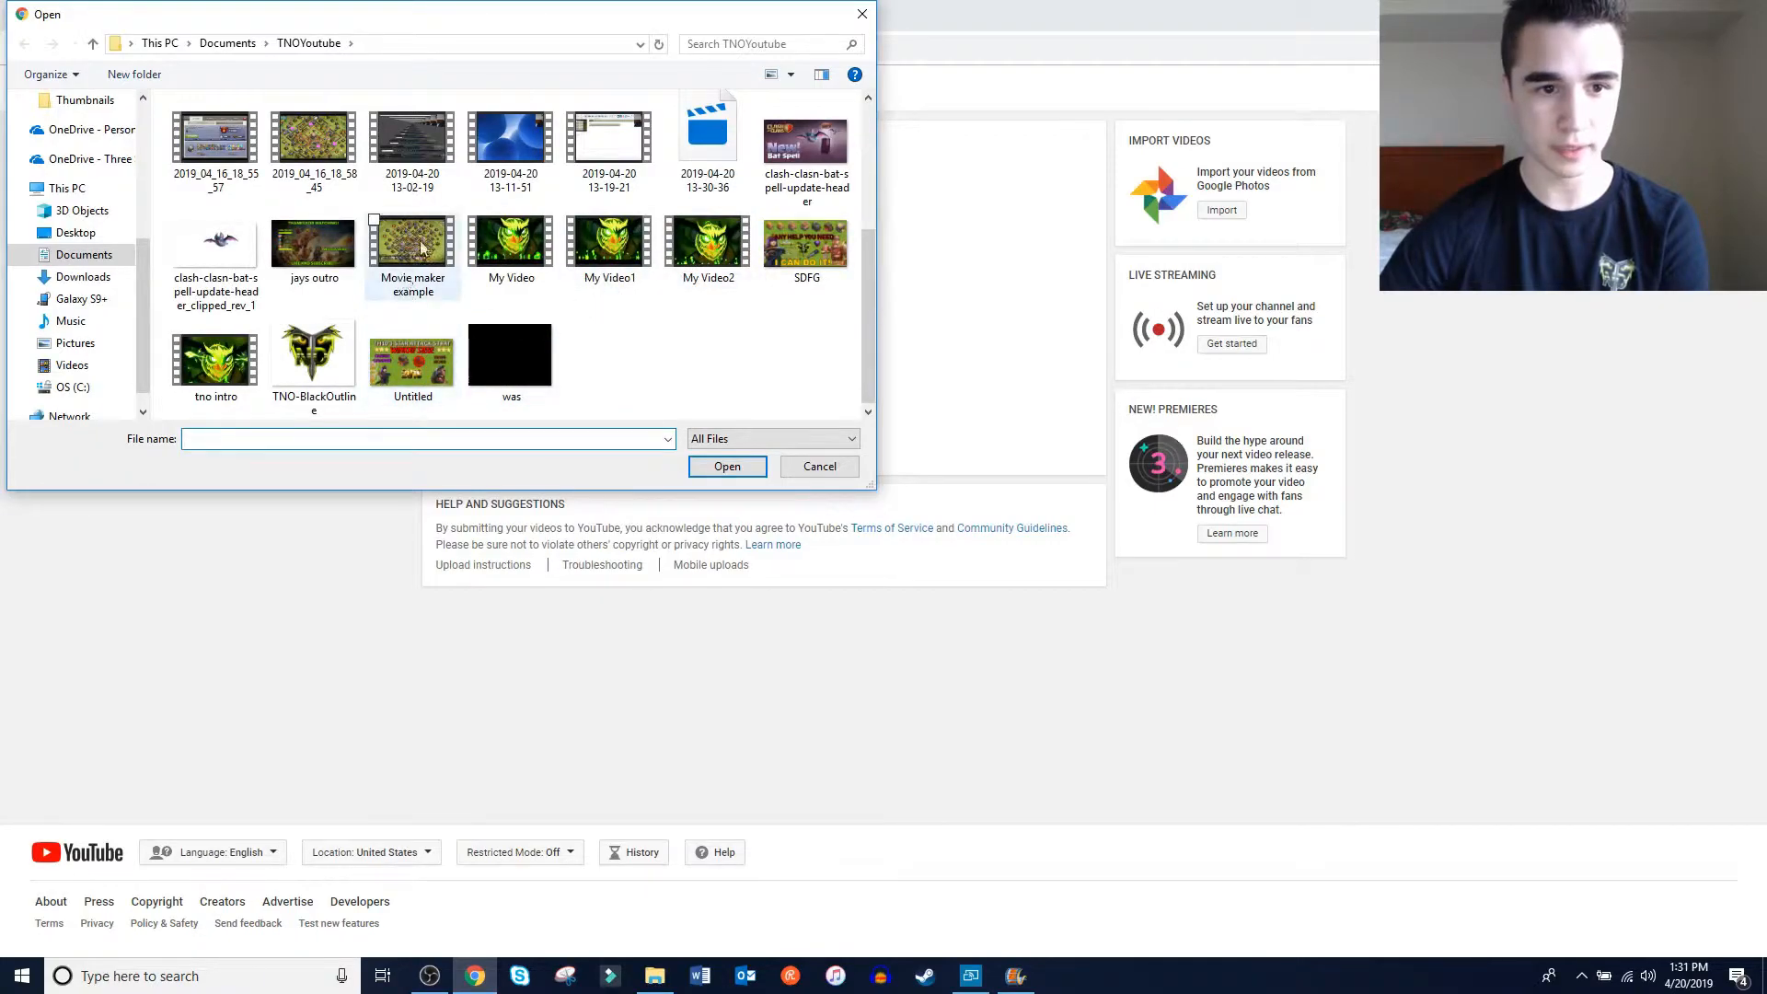
double_click(400, 235)
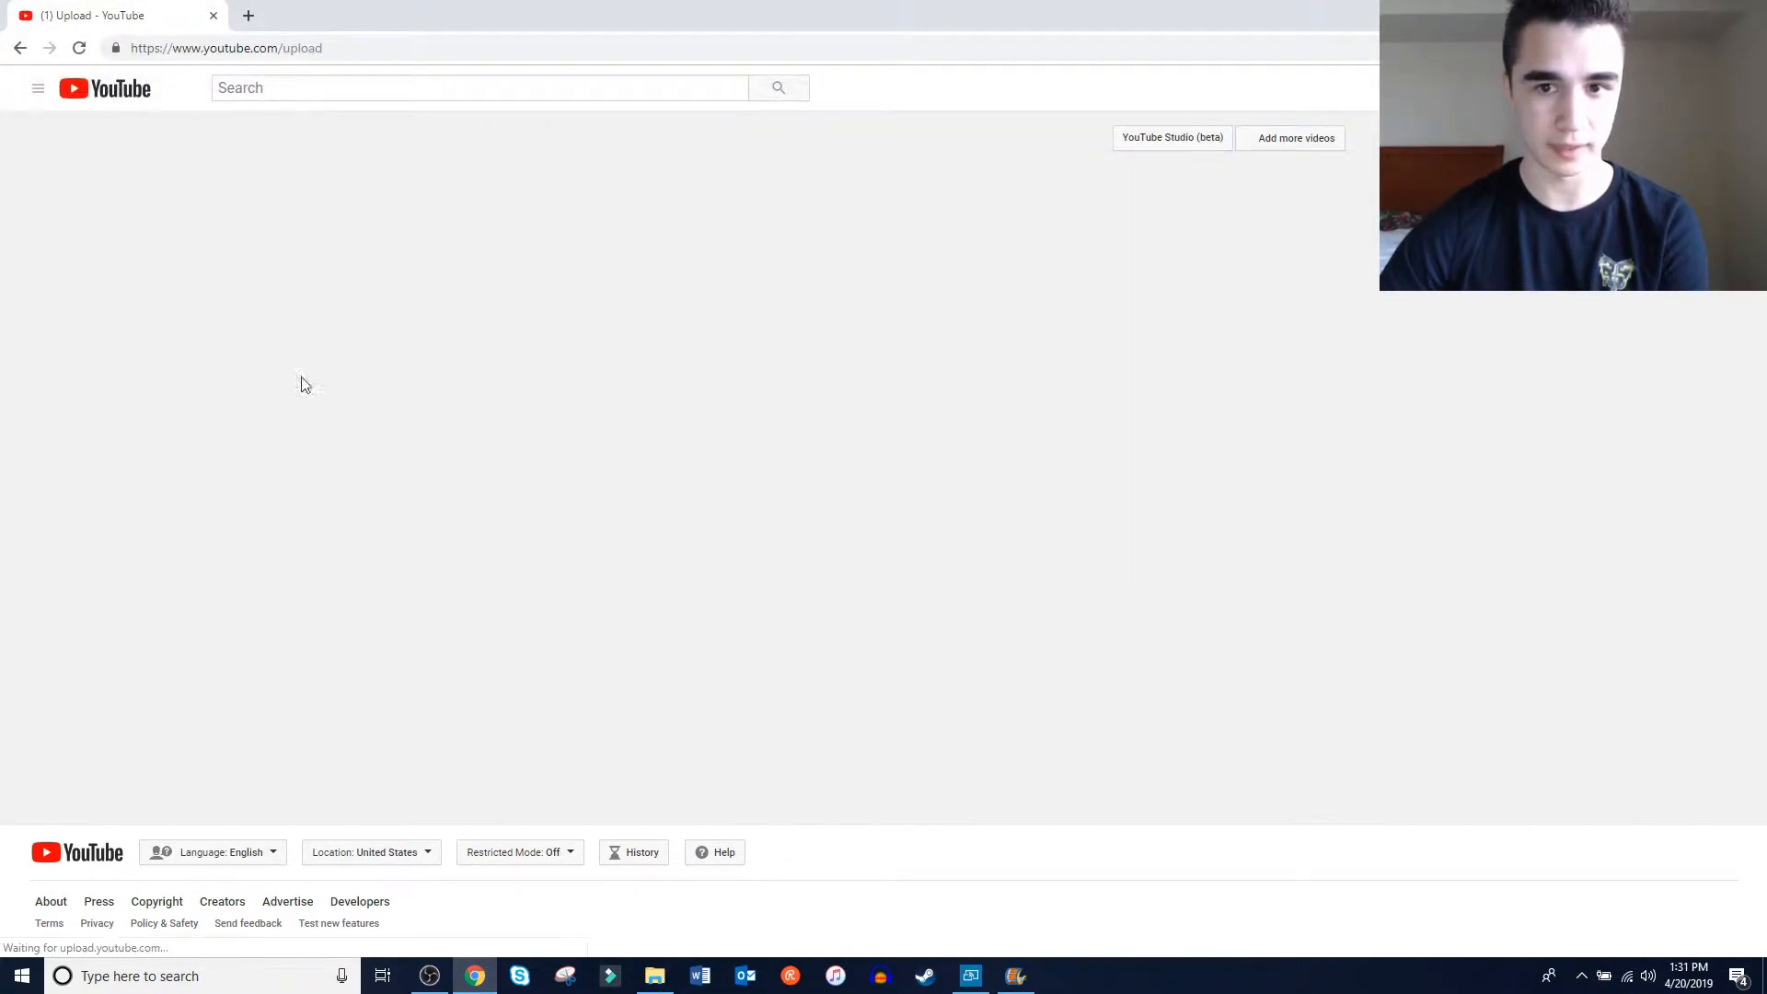